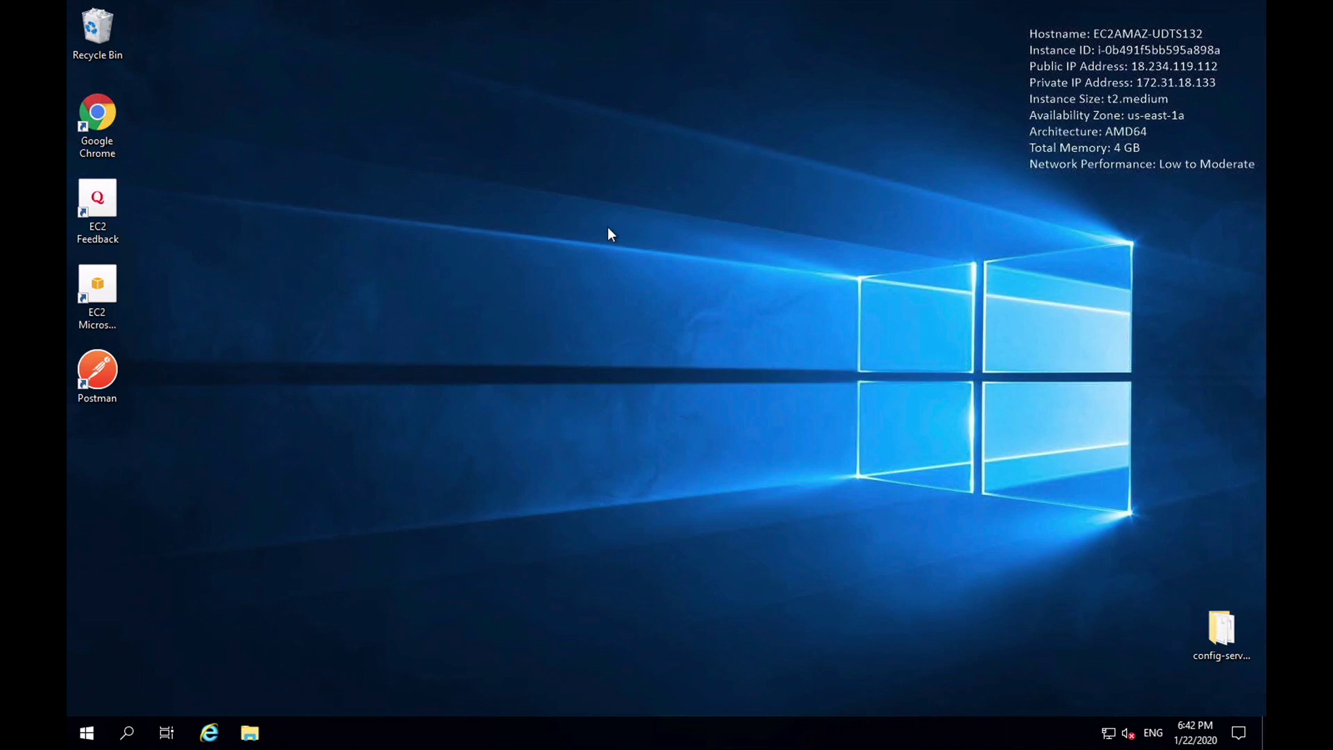
# Launch Google Chrome from its desktop shortcut.
pyautogui.doubleClick(114, 120)
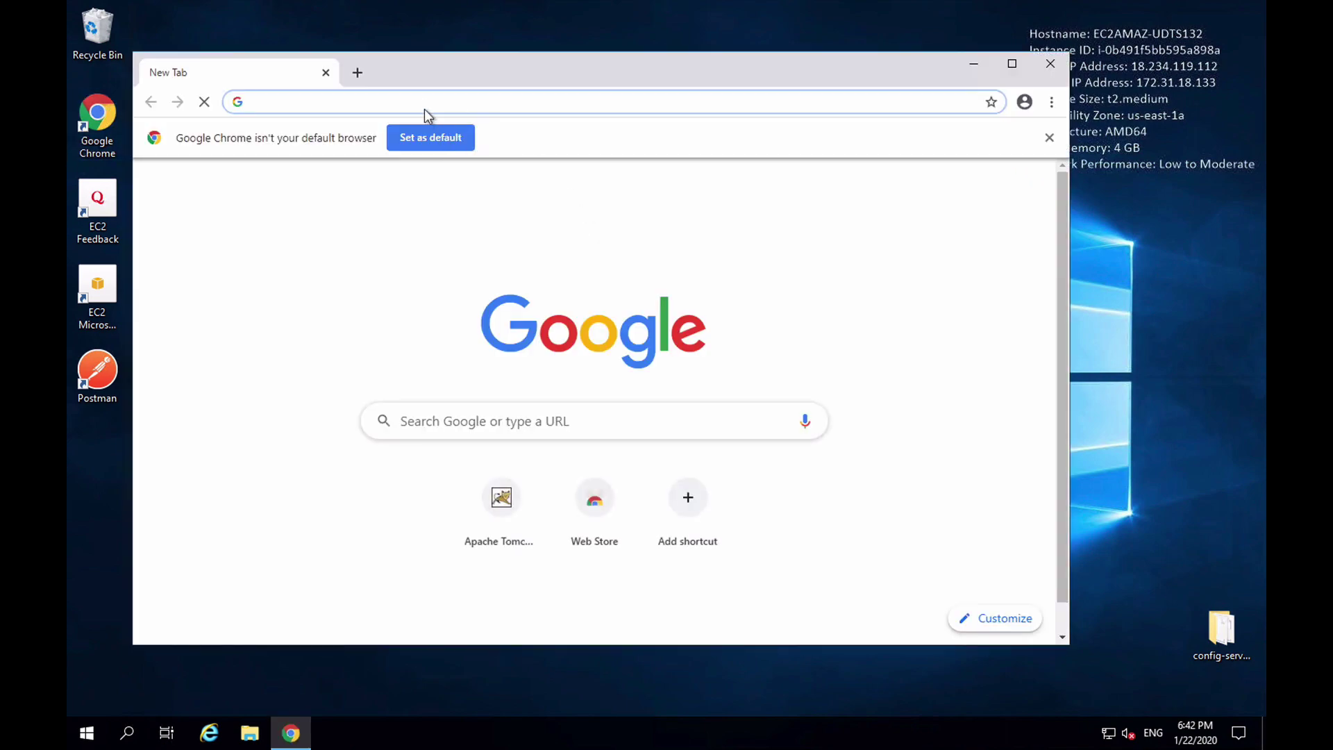
# Search Google for 'download apache tomcat' and open the 'Apache Tomcat® - Welcome!' result.
pyautogui.write('Download apache tomcat')
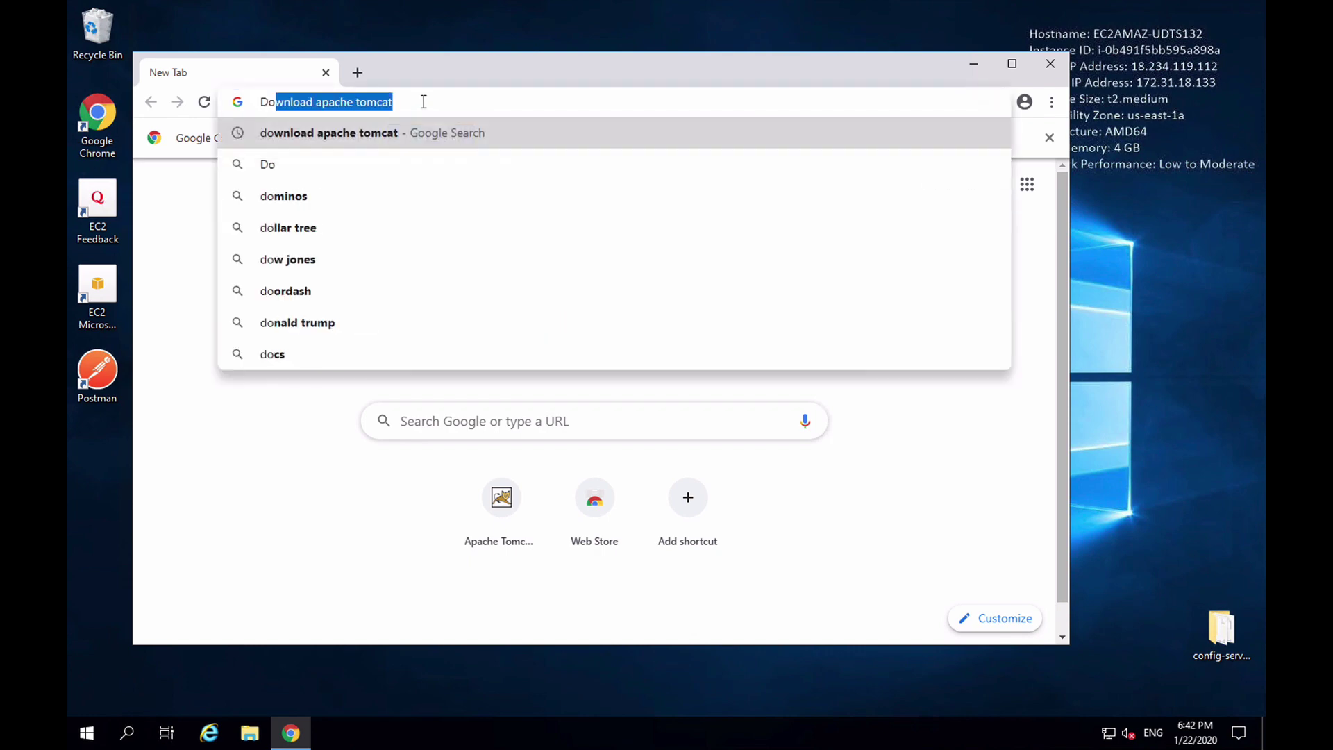
pyautogui.press('Return')
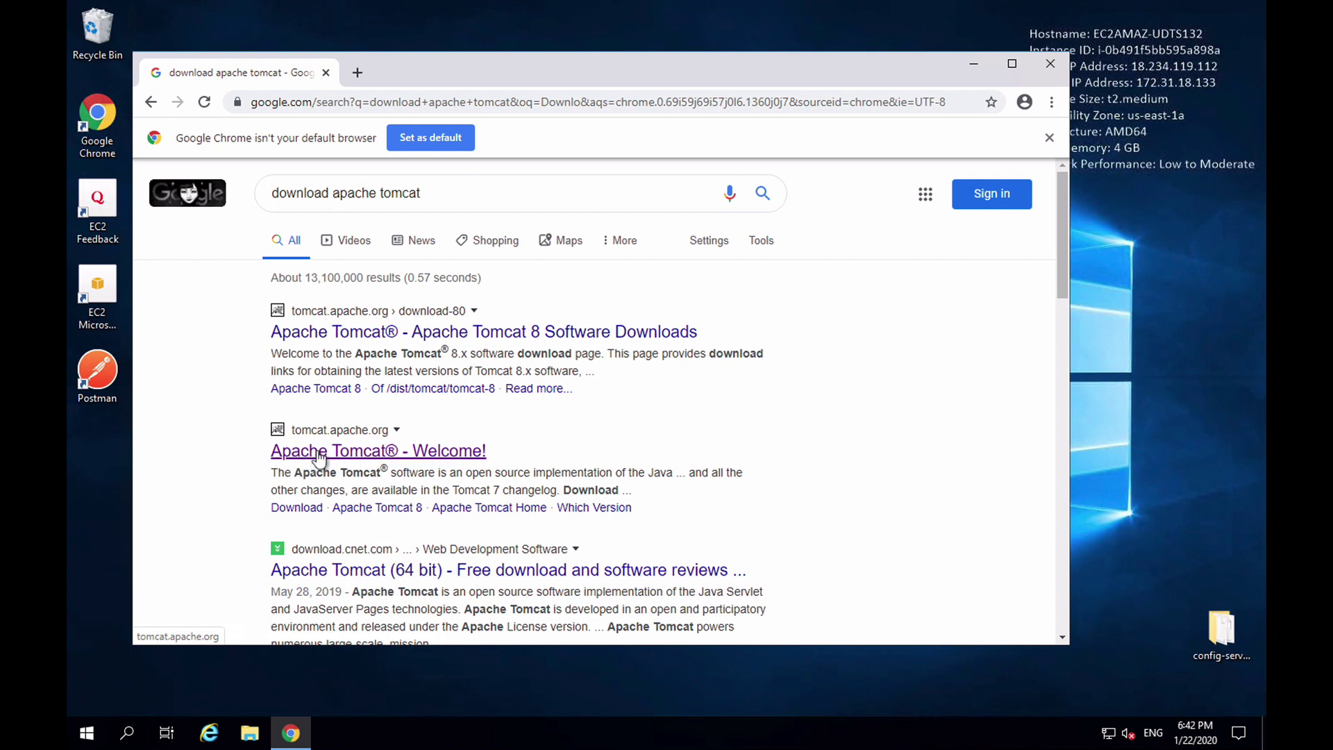
pyautogui.click(320, 451)
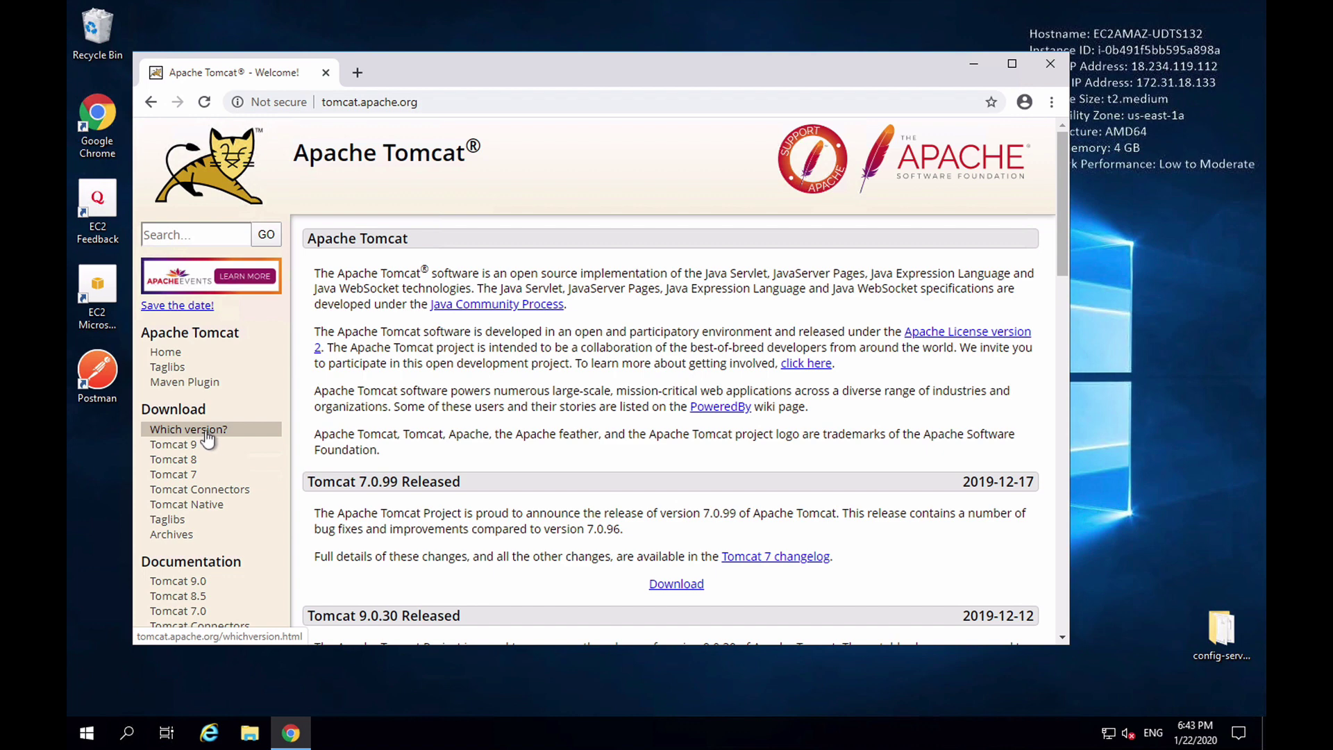
# Confirm on the Which version page that Tomcat 9.0.x needs Java 8 or later, then go to Tomcat 9 downloads.
pyautogui.click(206, 439)
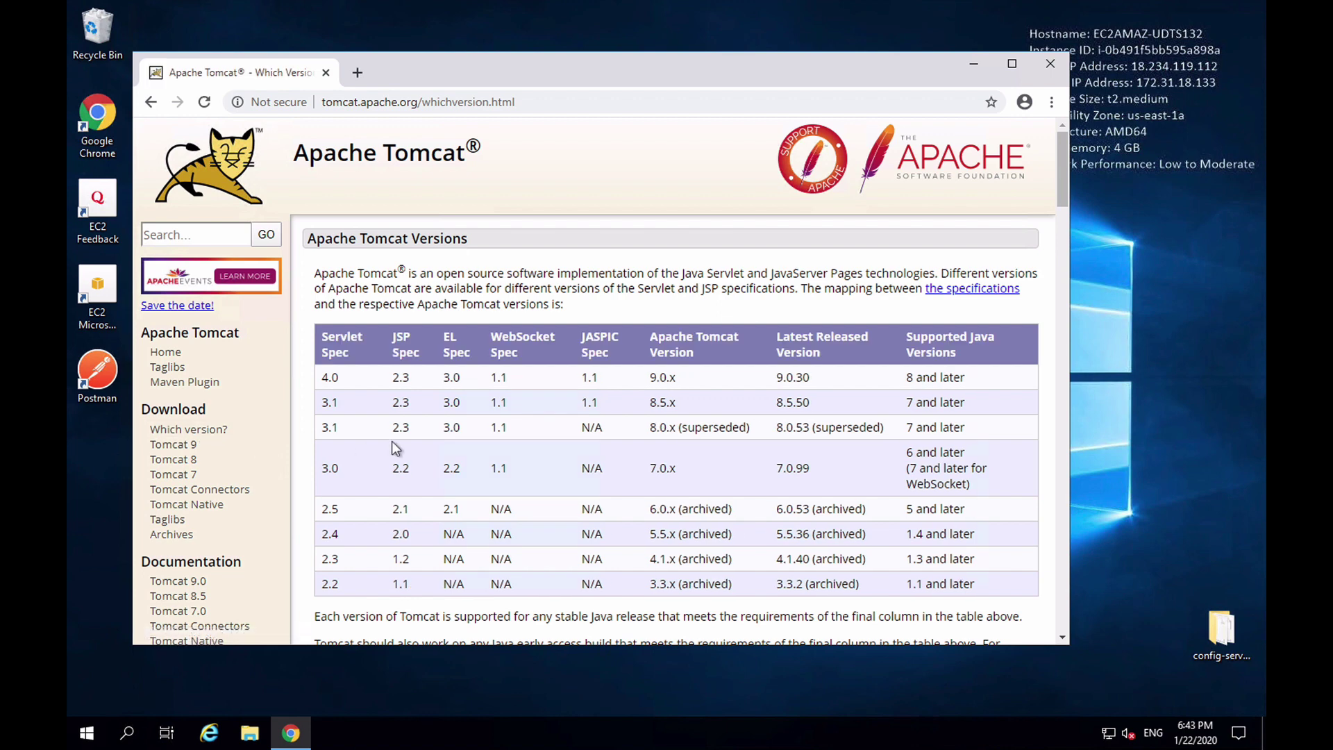
pyautogui.doubleClick(660, 381)
pyautogui.moveTo(905, 378); pyautogui.dragTo(980, 380)
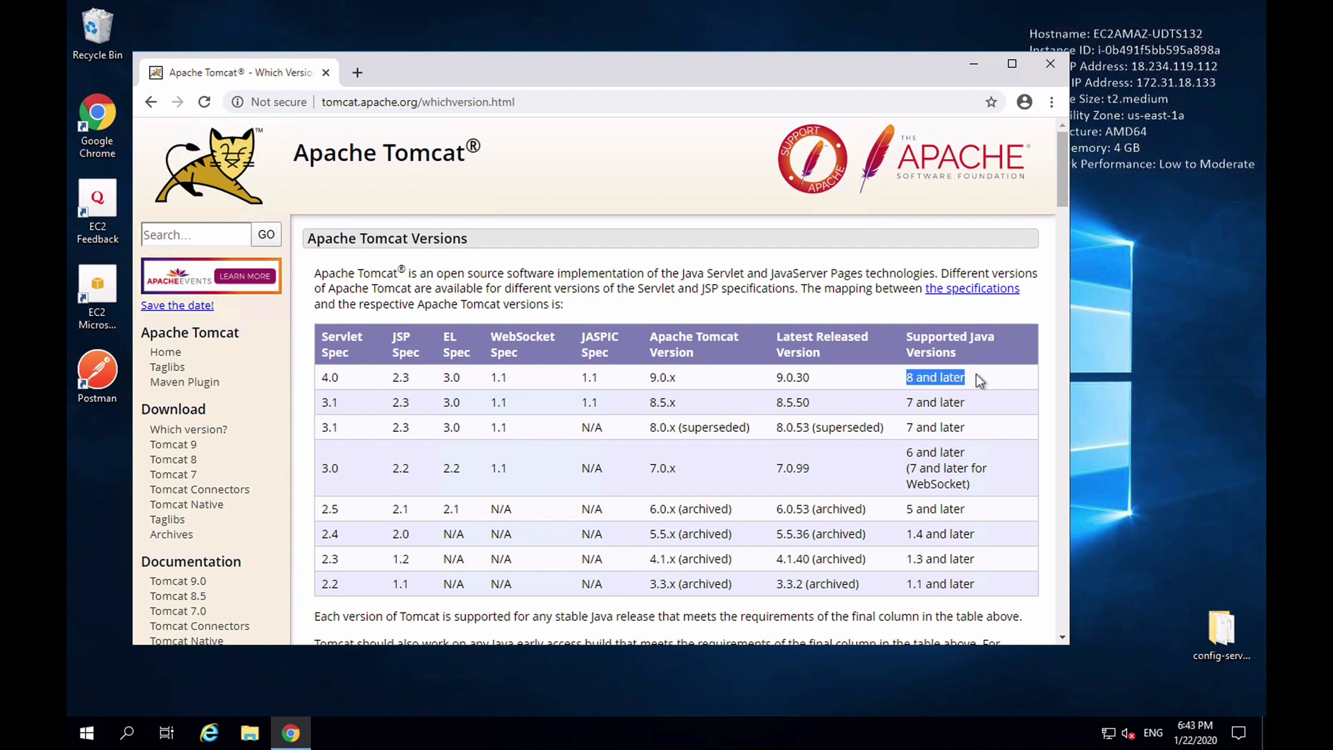
pyautogui.click(671, 378)
pyautogui.doubleClick(670, 378)
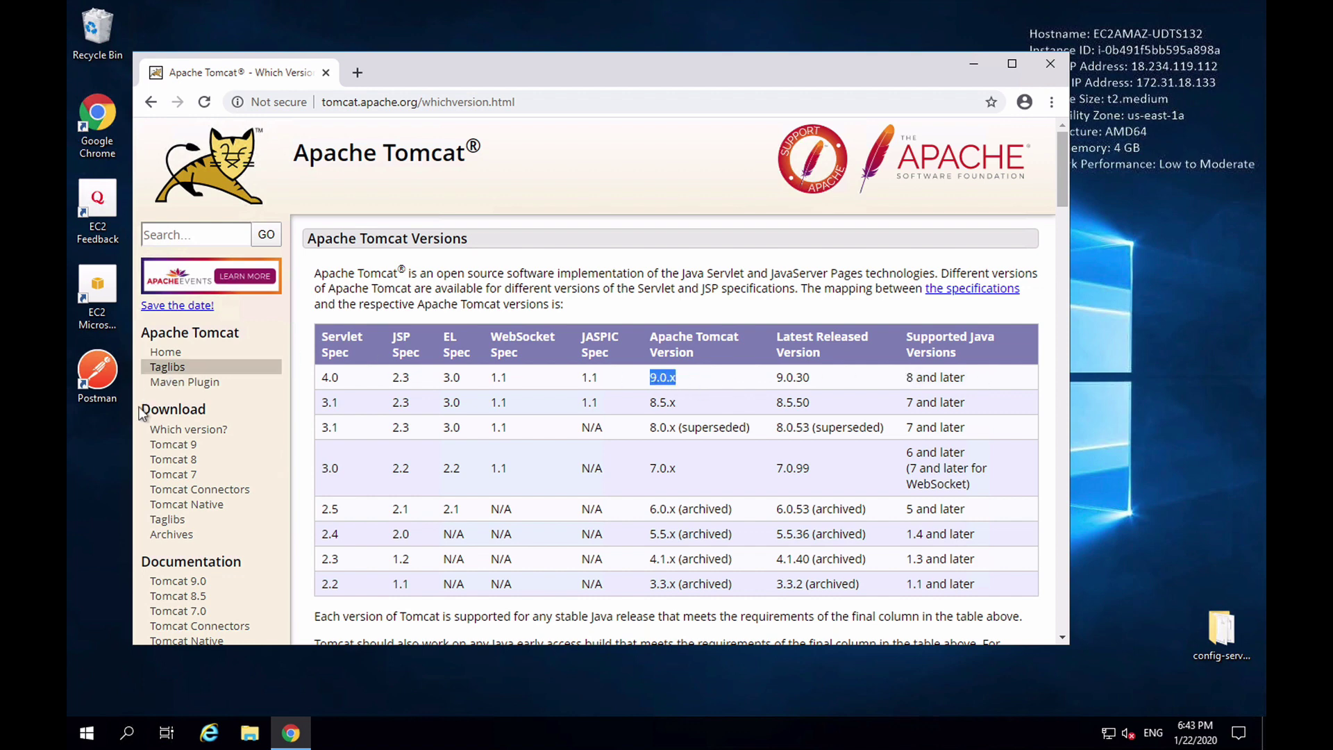
pyautogui.click(186, 447)
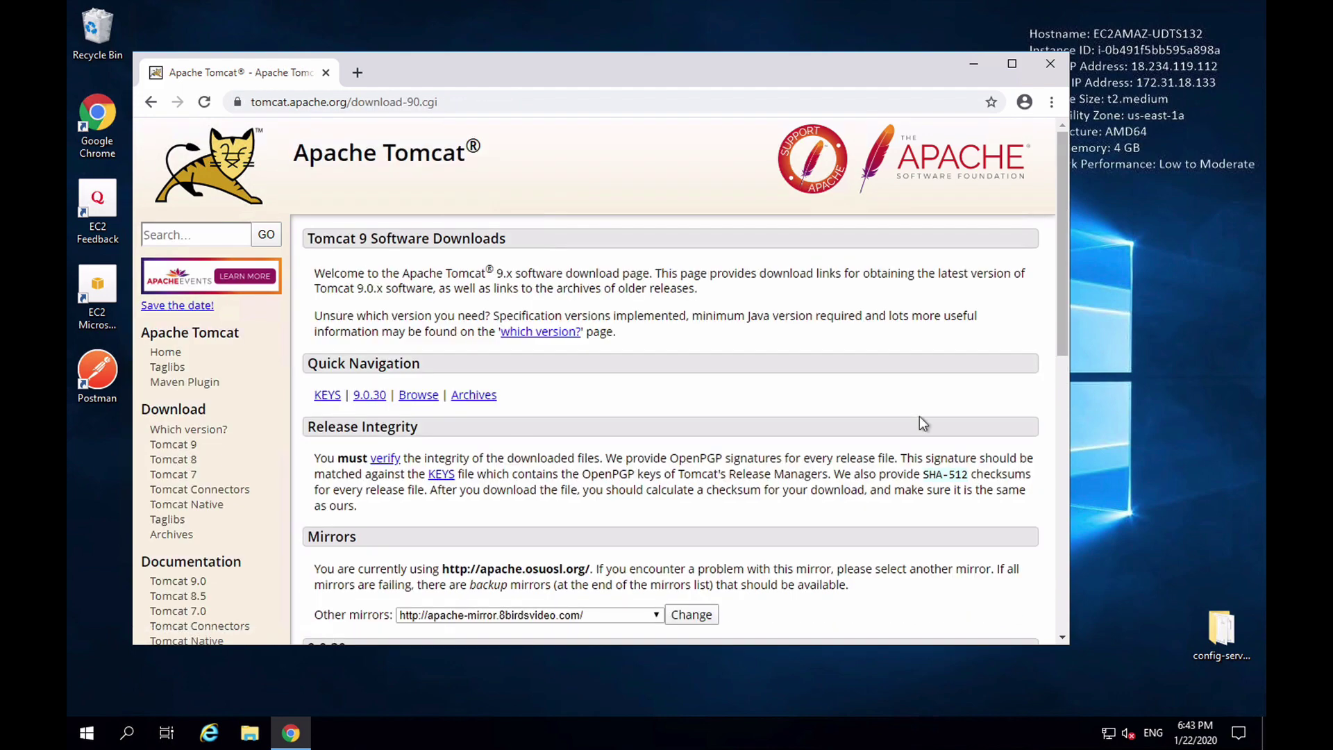
pyautogui.scroll(-6, 919, 417)
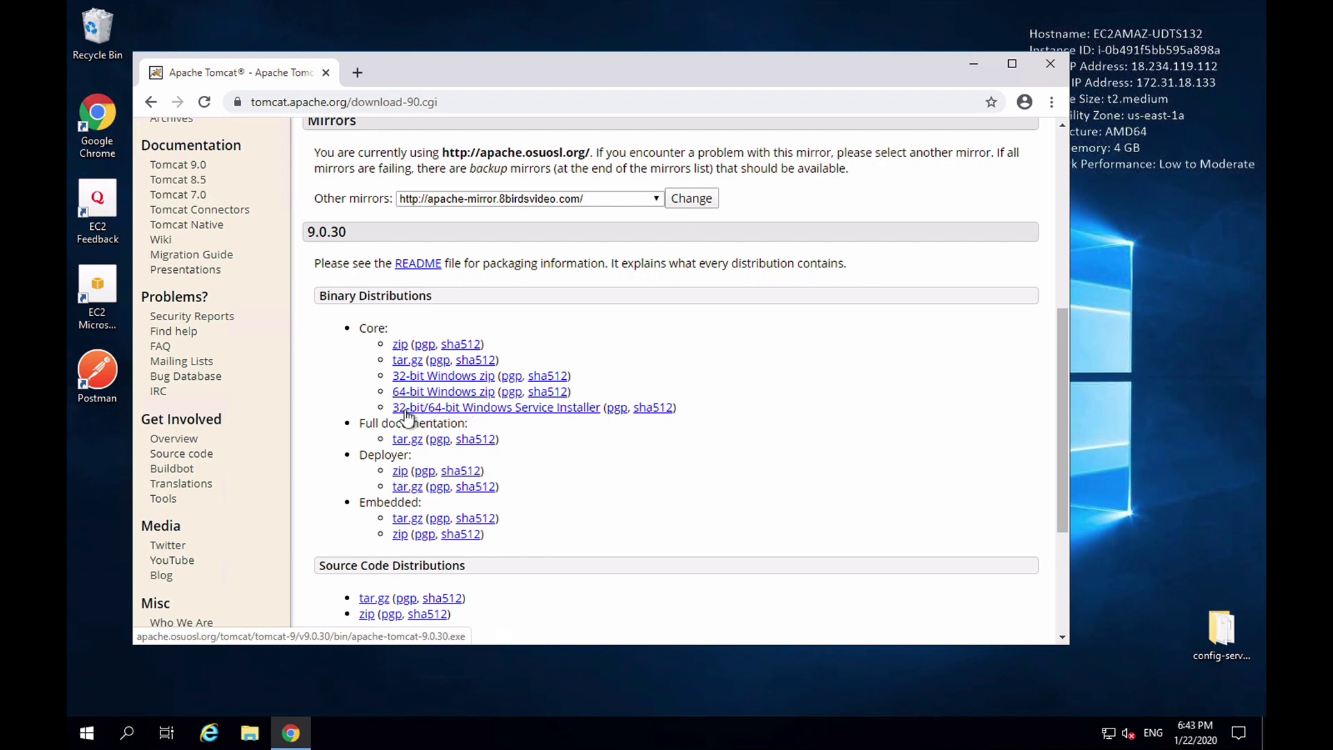
# Download the Tomcat 9.0.30 32-bit/64-bit Windows Service Installer, set to open when done.
pyautogui.click(520, 410)
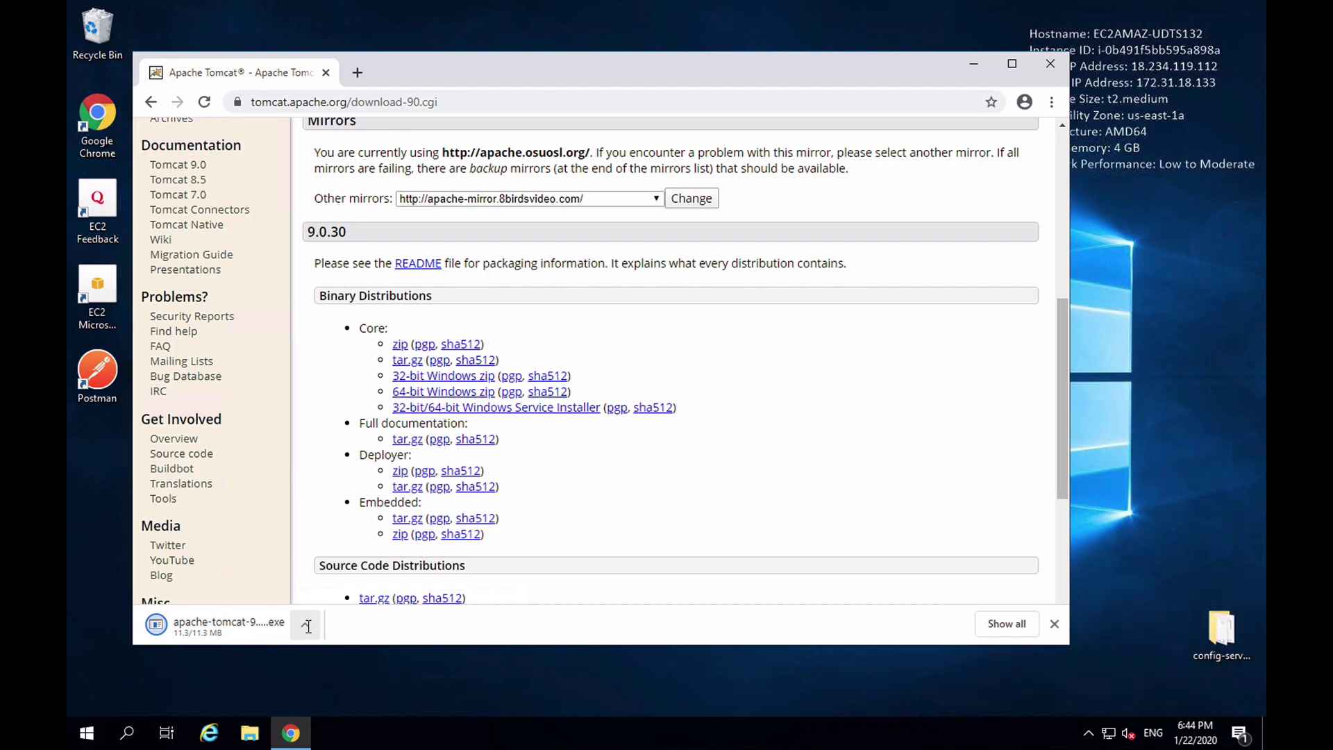
pyautogui.click(305, 624)
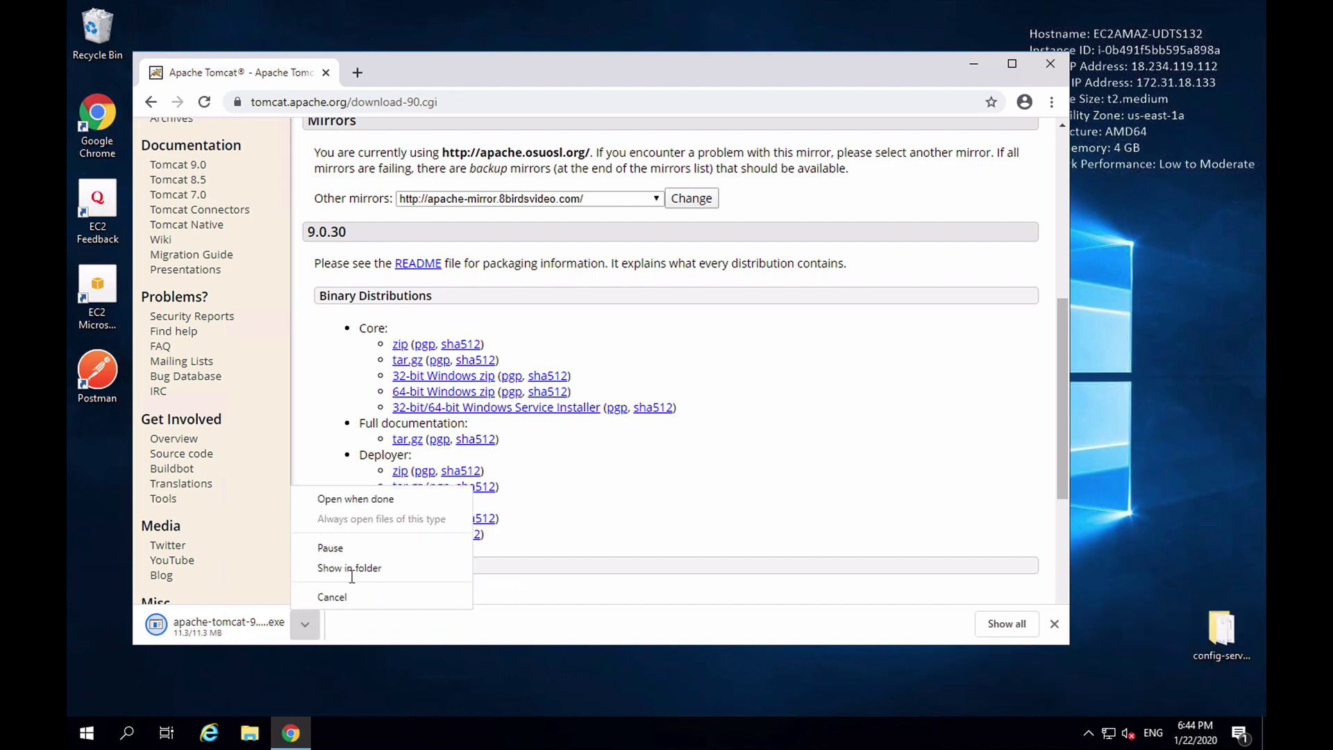
pyautogui.click(380, 500)
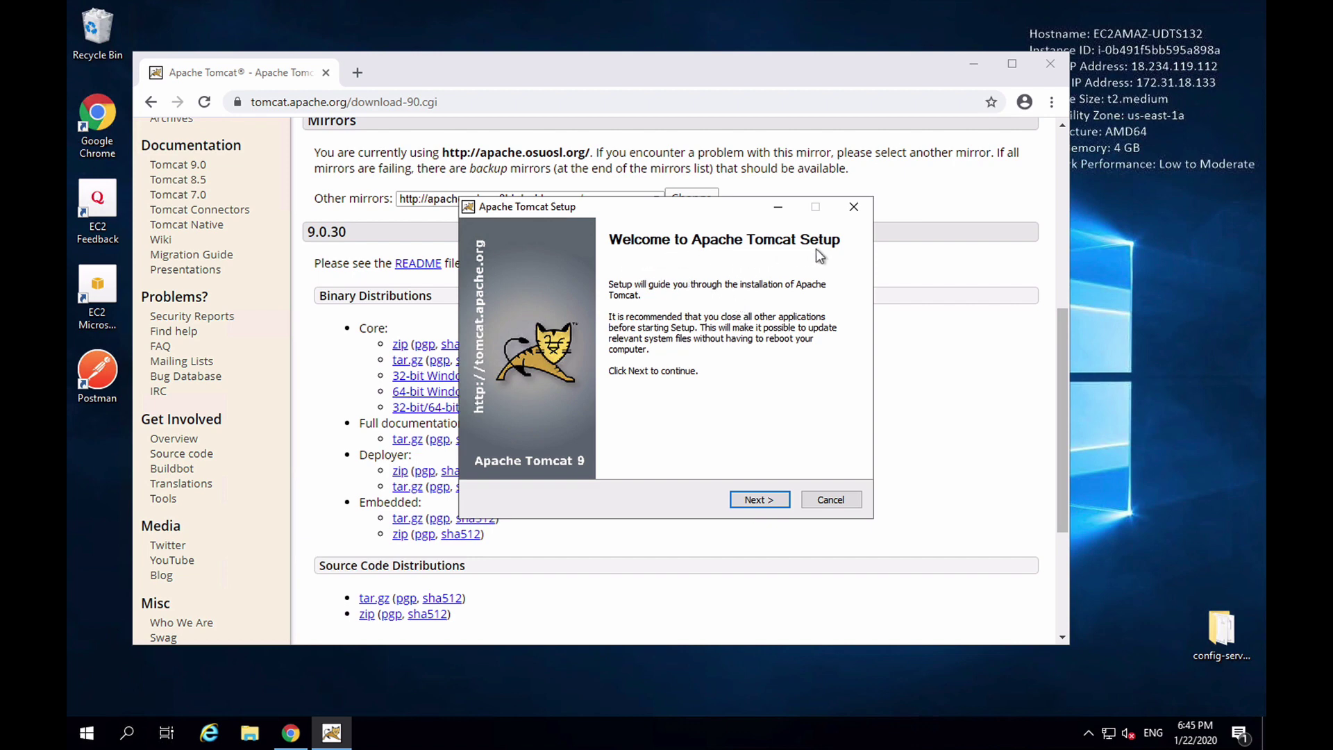
# Accept the license and choose the Full install type with all components.
pyautogui.click(766, 500)
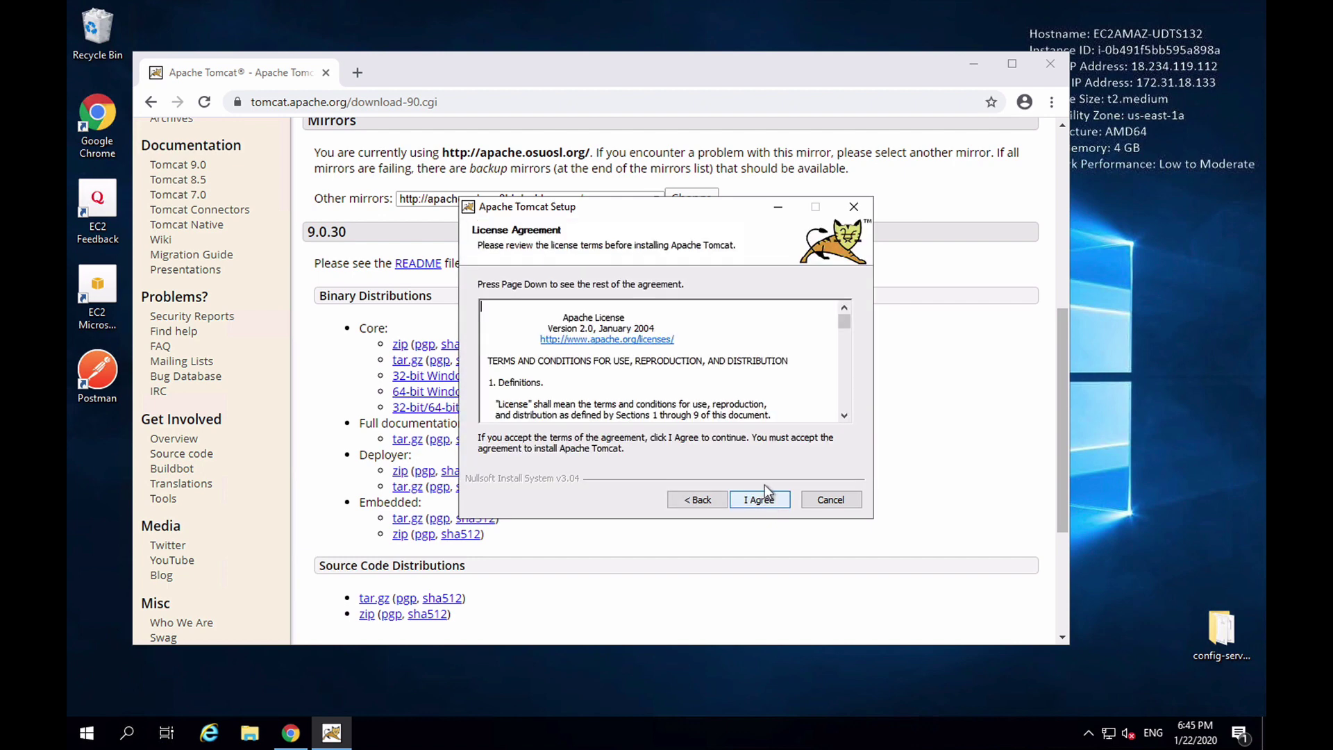
pyautogui.moveTo(848, 325); pyautogui.dragTo(847, 432)
pyautogui.click(760, 499)
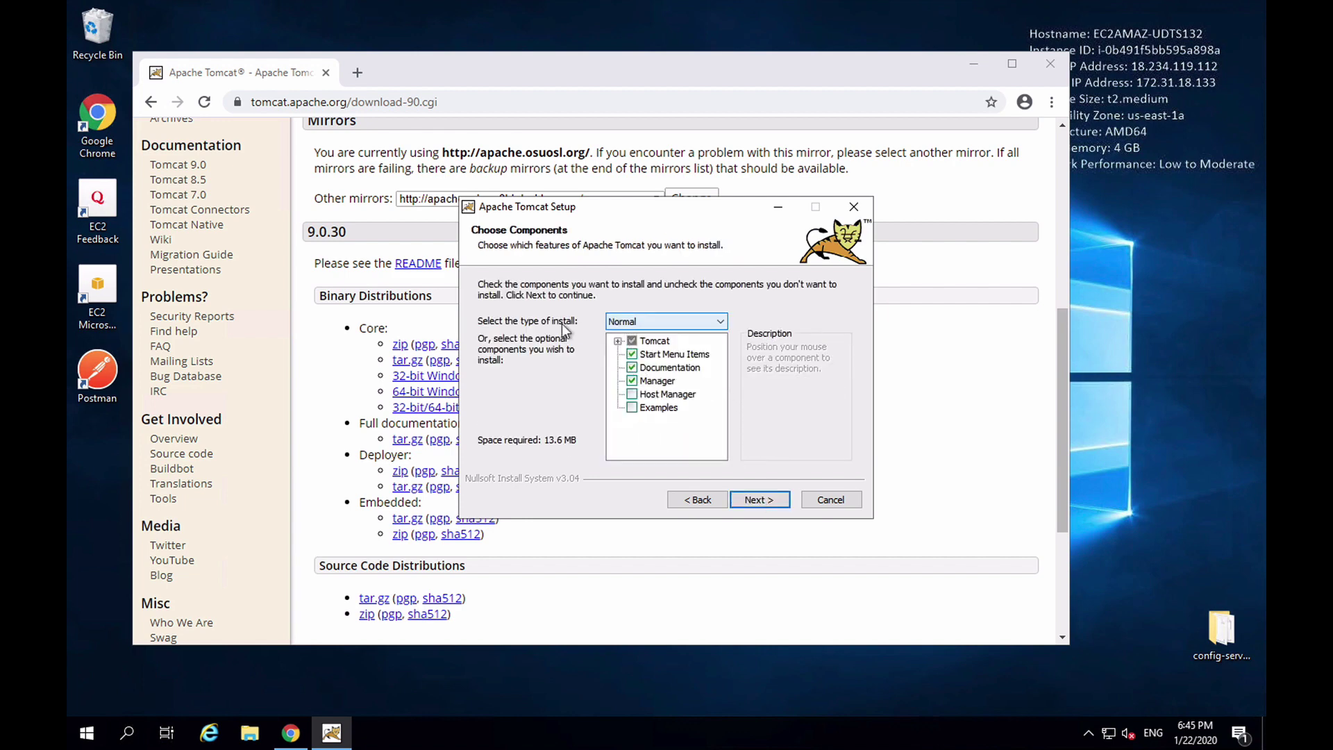
pyautogui.click(648, 319)
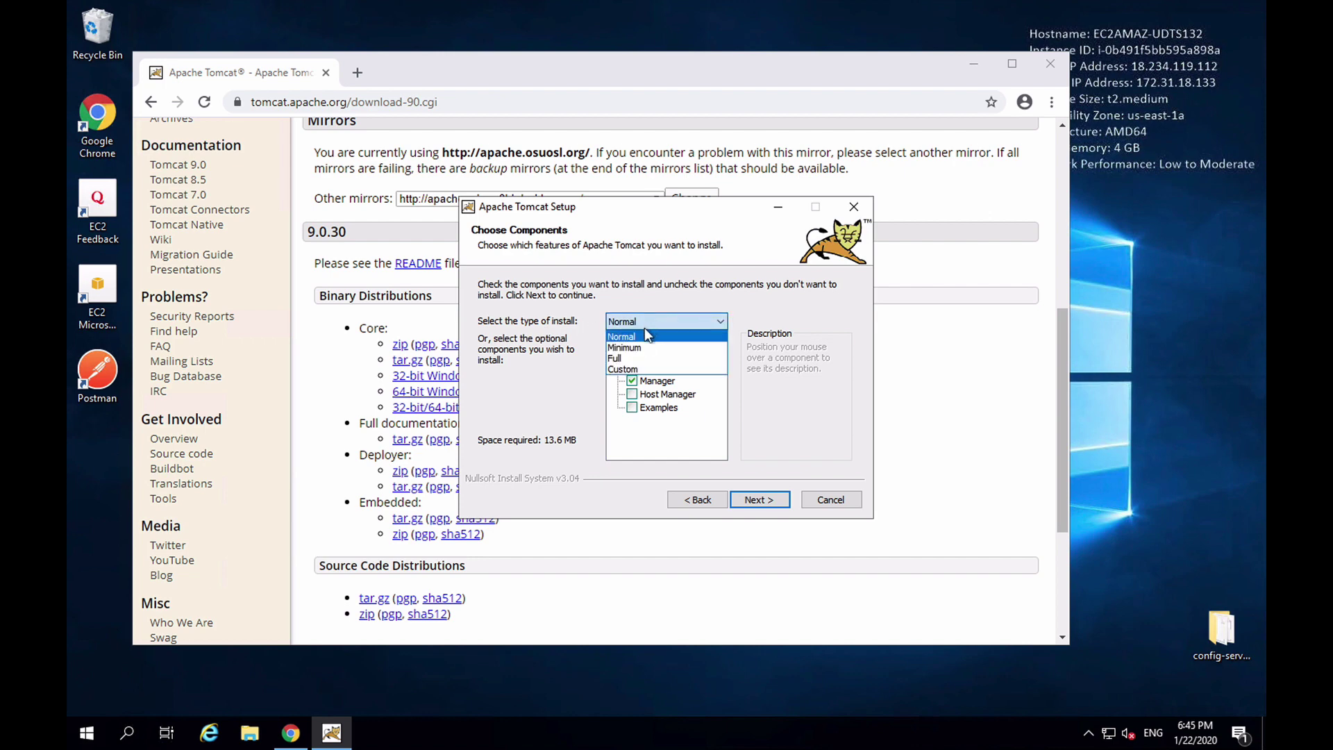
pyautogui.click(636, 357)
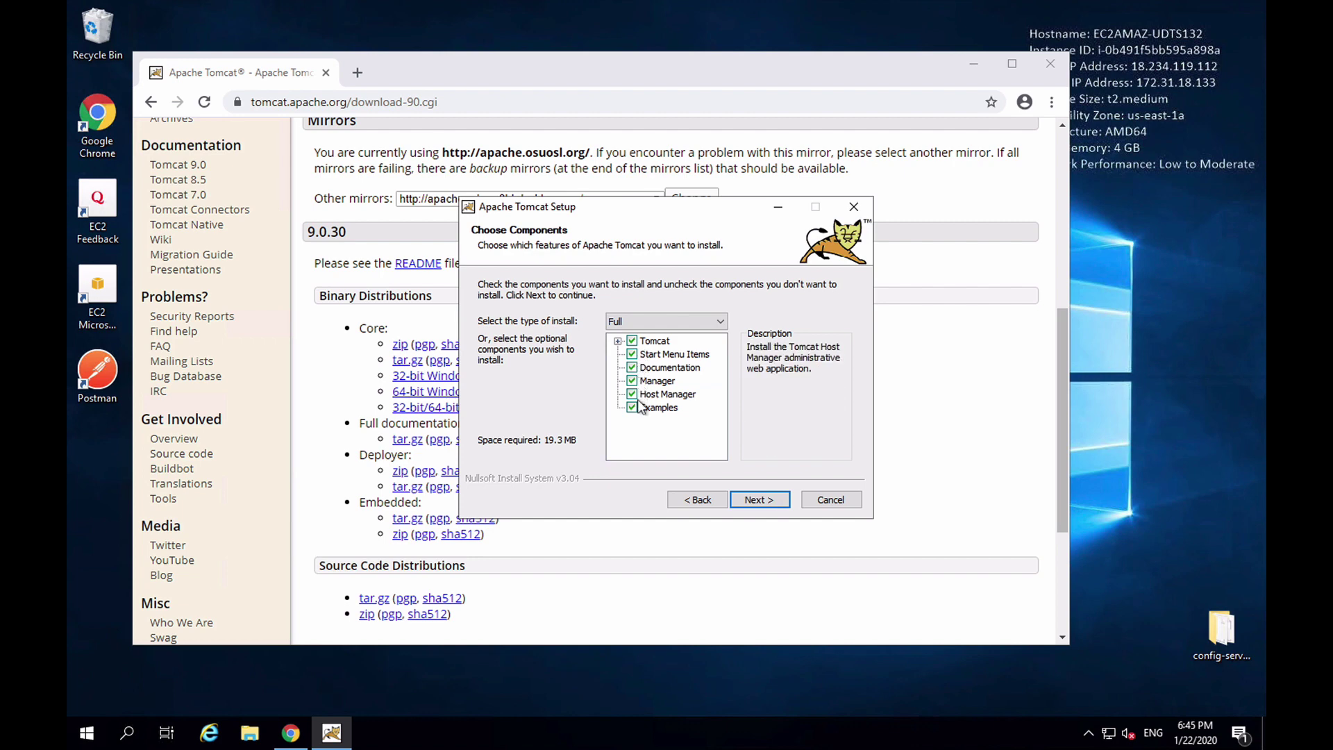
pyautogui.click(757, 500)
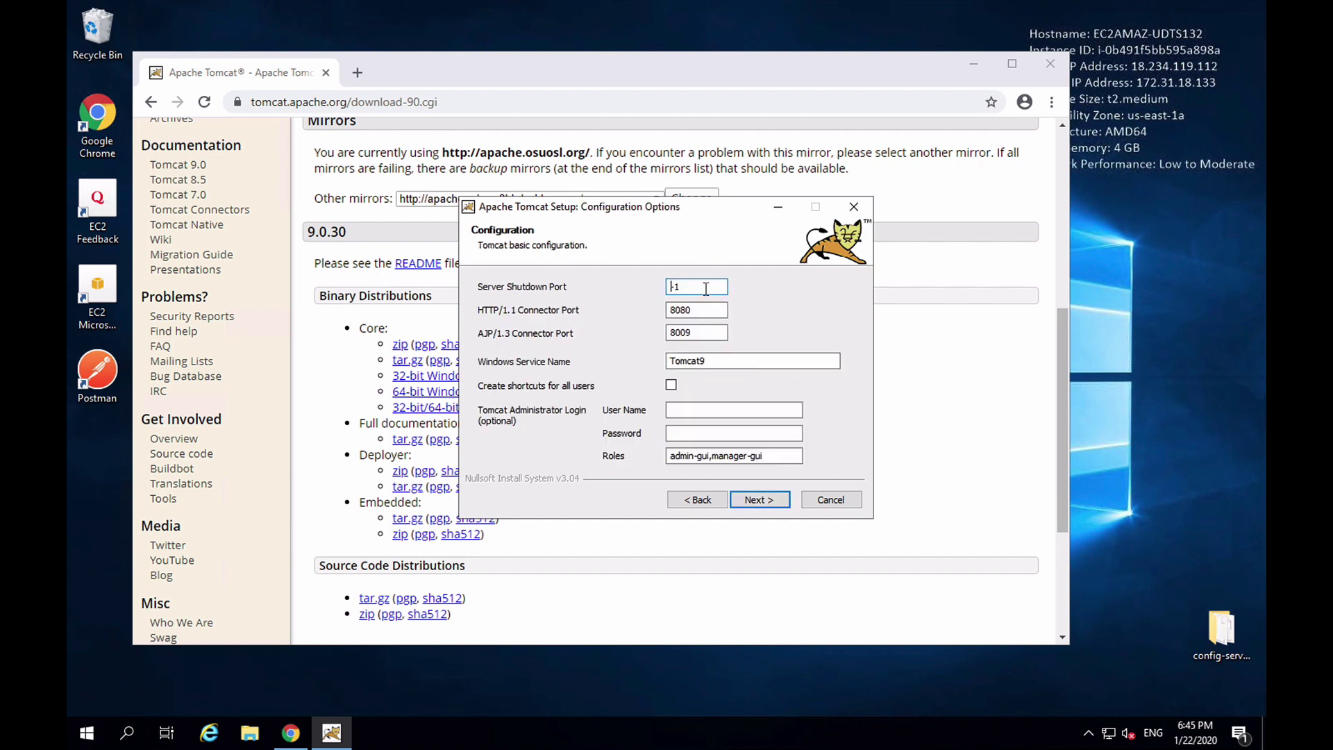
# Keep HTTP port 8080 and enter an administrator user name and password with admin-gui,manager-gui roles.
pyautogui.moveTo(694, 310); pyautogui.dragTo(623, 314)
pyautogui.click(703, 310)
pyautogui.moveTo(702, 310); pyautogui.dragTo(666, 310)
pyautogui.click(691, 407)
pyautogui.write('sergey')
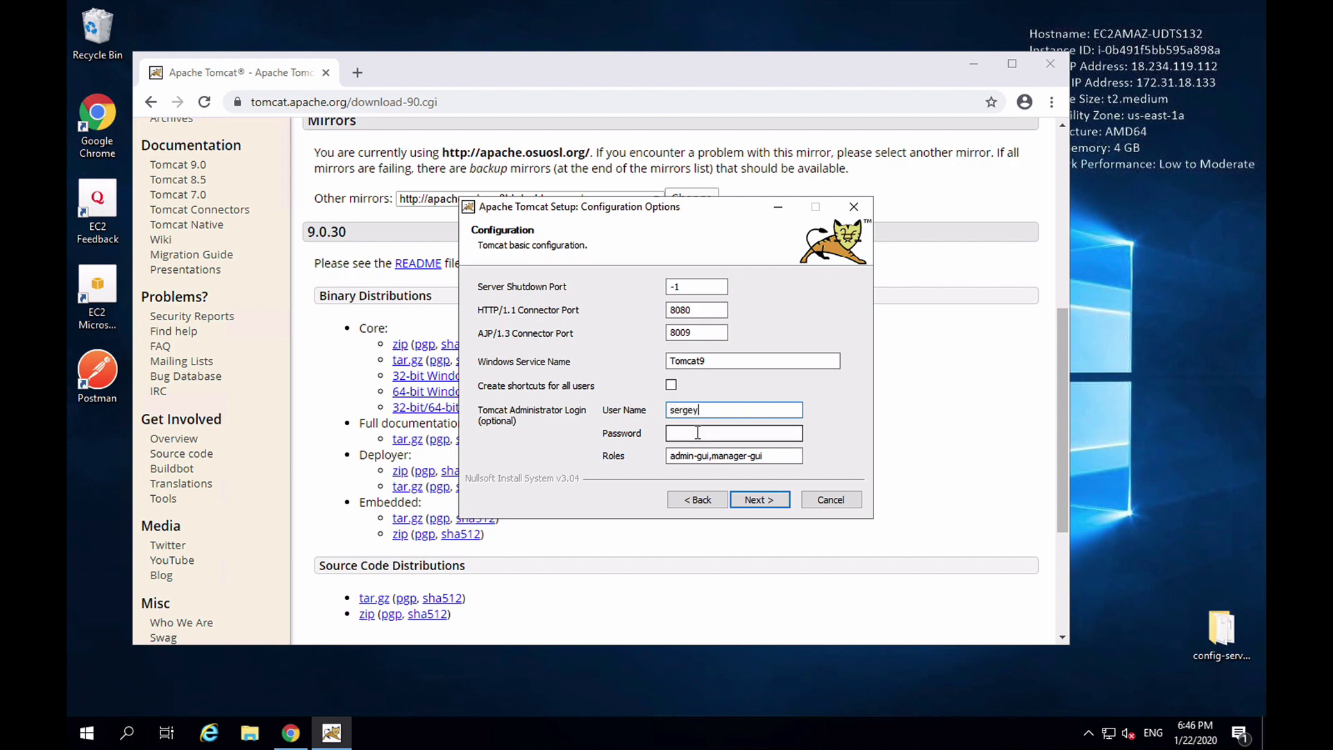
pyautogui.click(695, 431)
pyautogui.write('••••••')
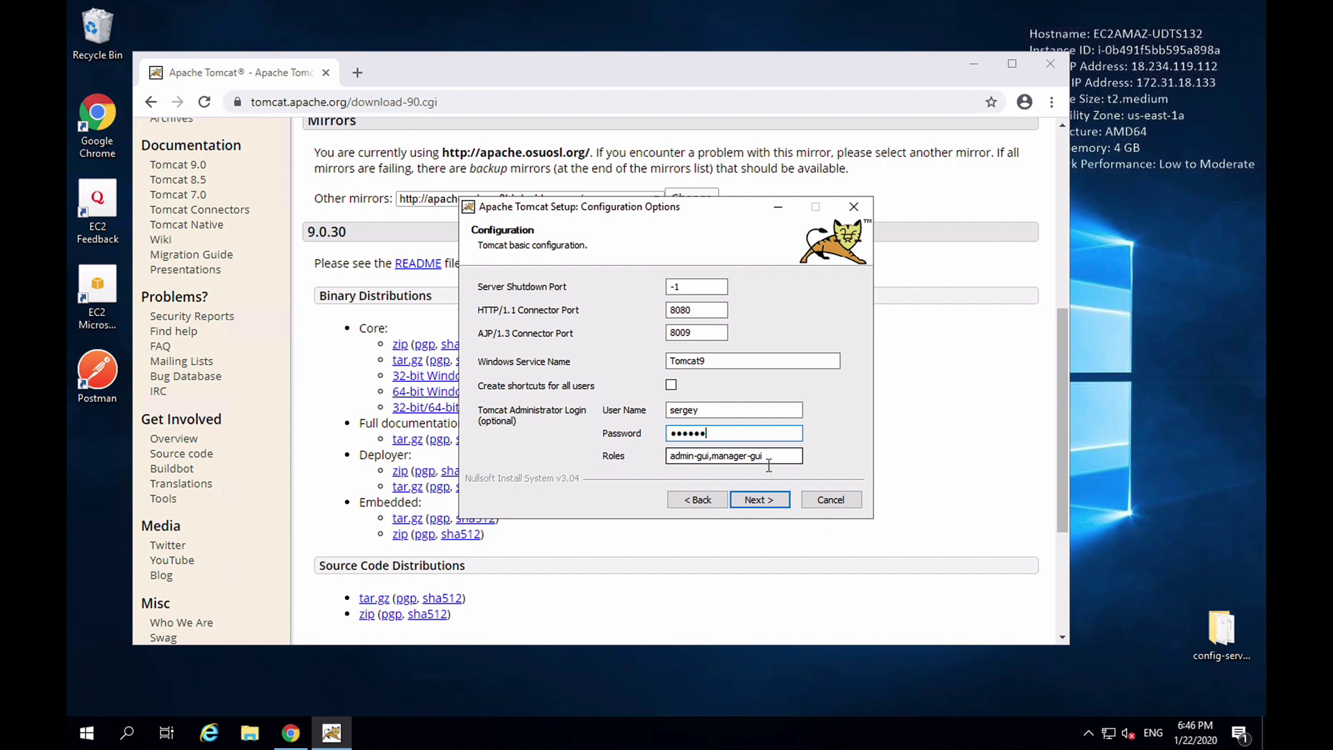
pyautogui.click(764, 505)
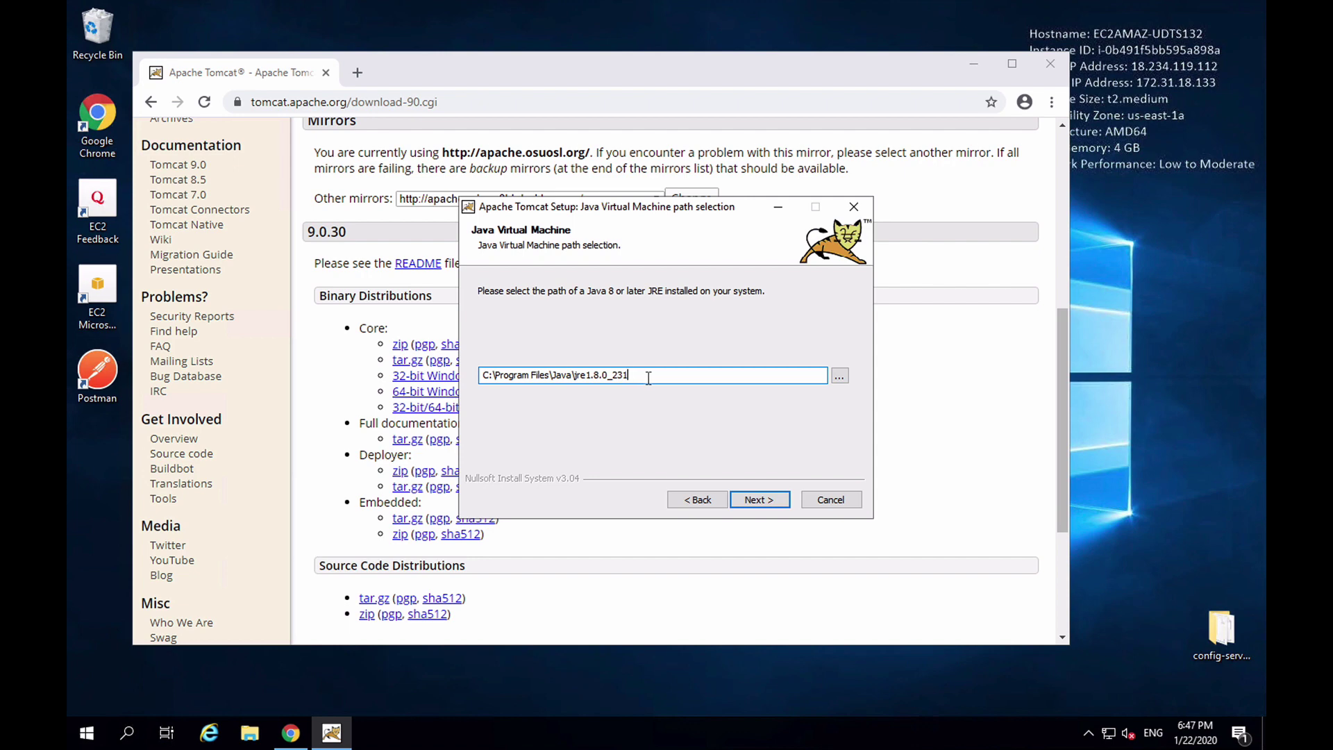
# Set the Java path to C:\Program Files\Java\jdk1.8.0_231\jre via the browse dialog.
pyautogui.click(839, 376)
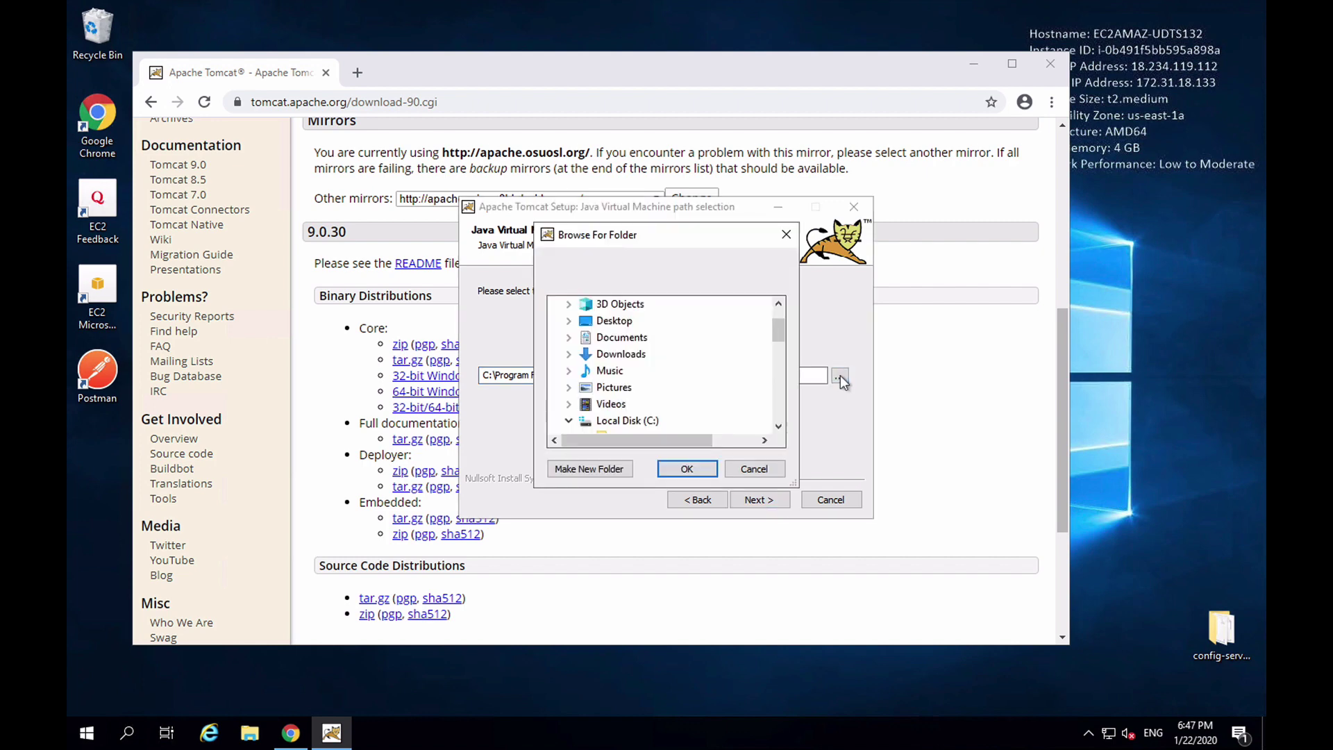
pyautogui.moveTo(777, 331); pyautogui.dragTo(782, 363)
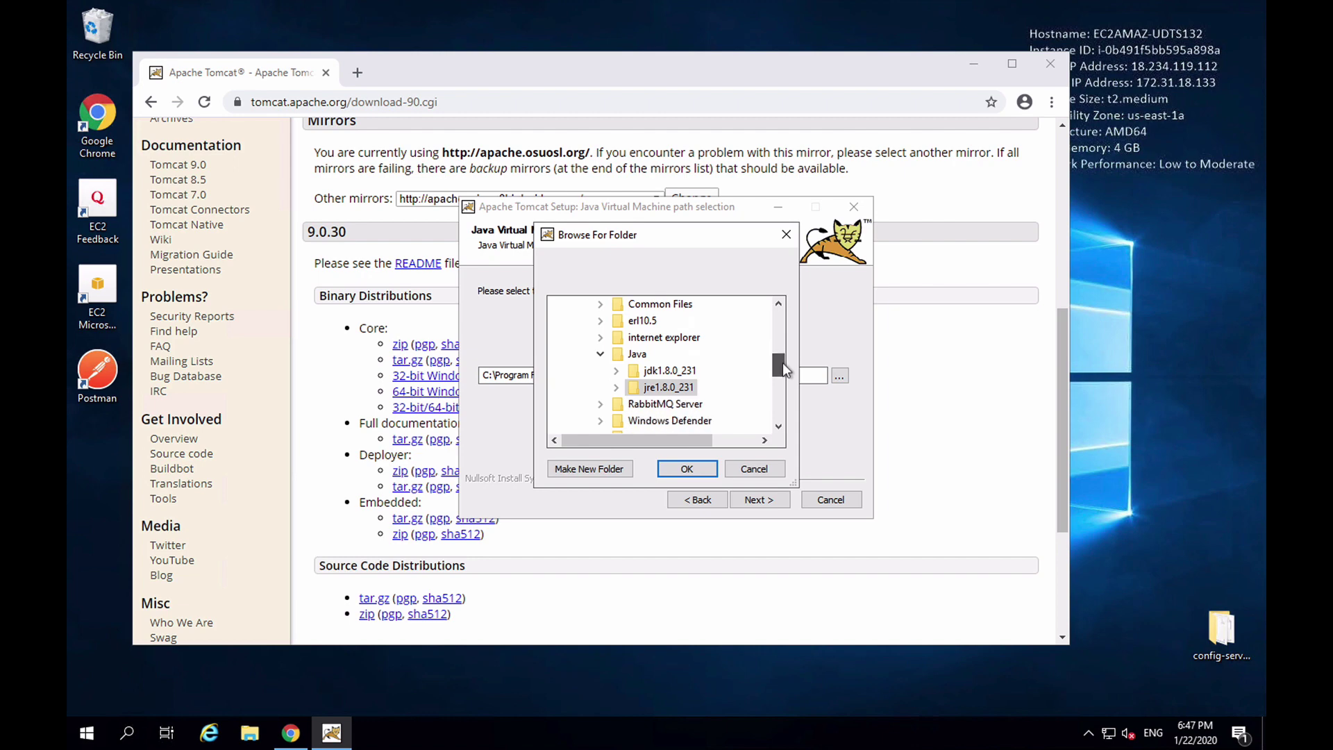
pyautogui.doubleClick(670, 370)
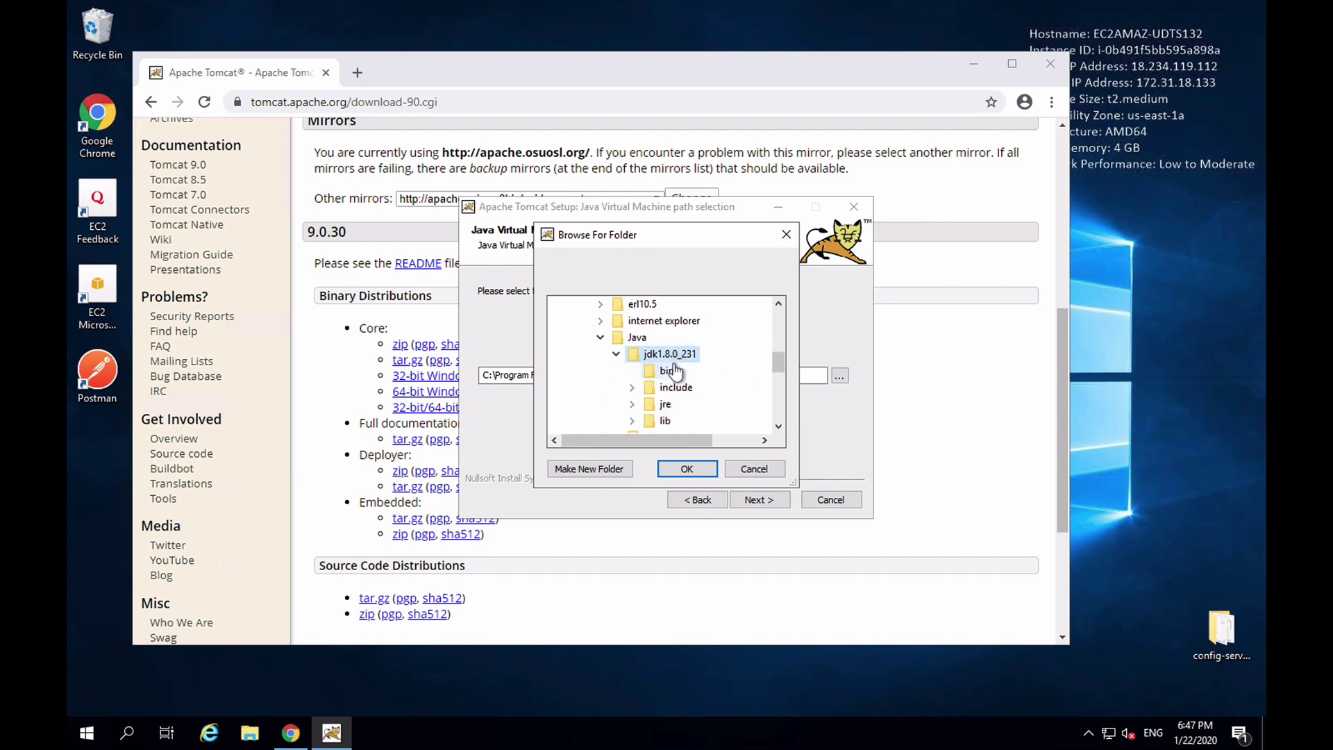
pyautogui.doubleClick(656, 406)
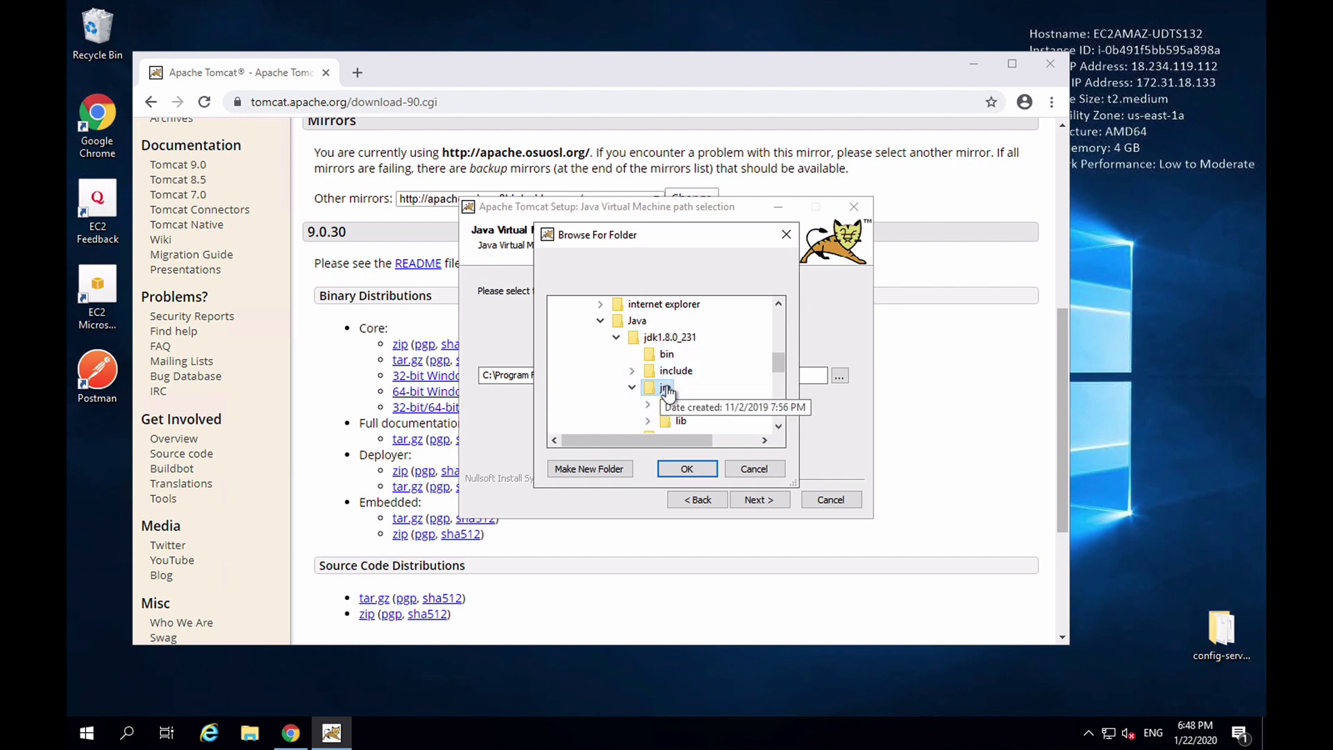
pyautogui.click(687, 468)
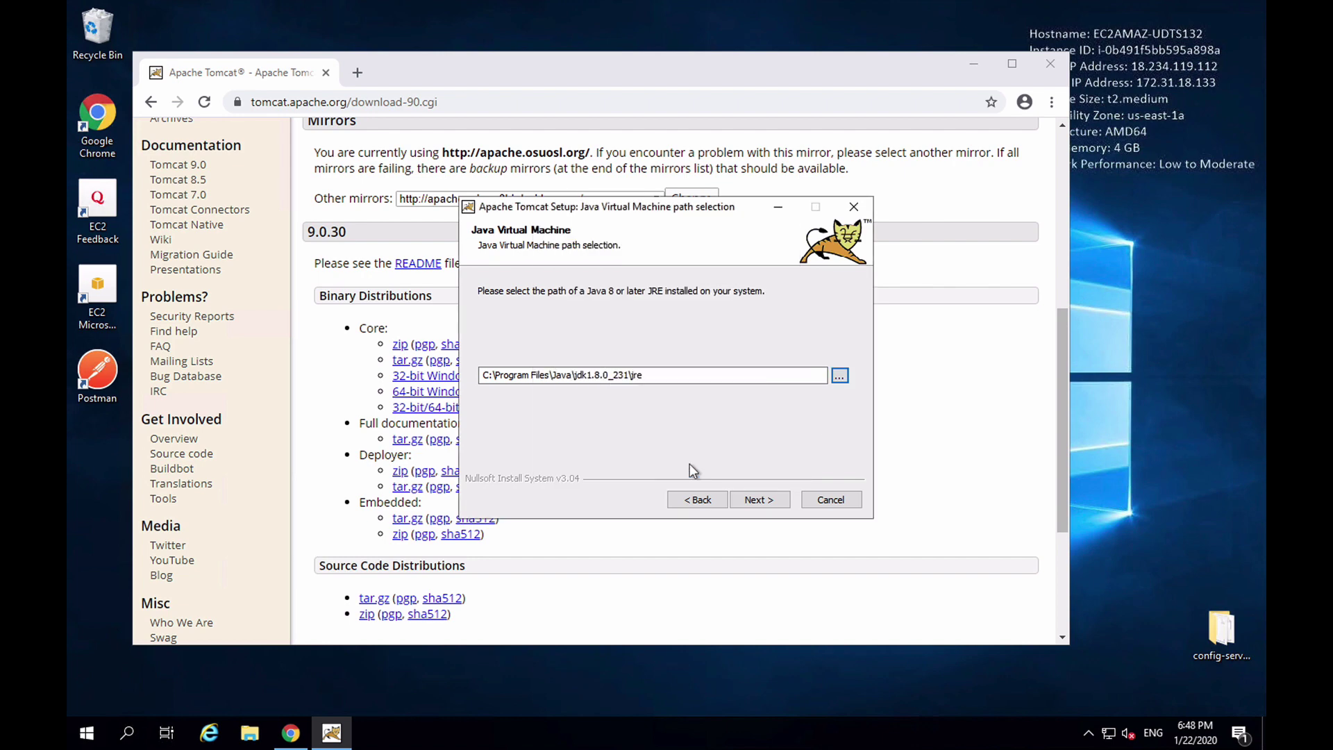
pyautogui.click(761, 500)
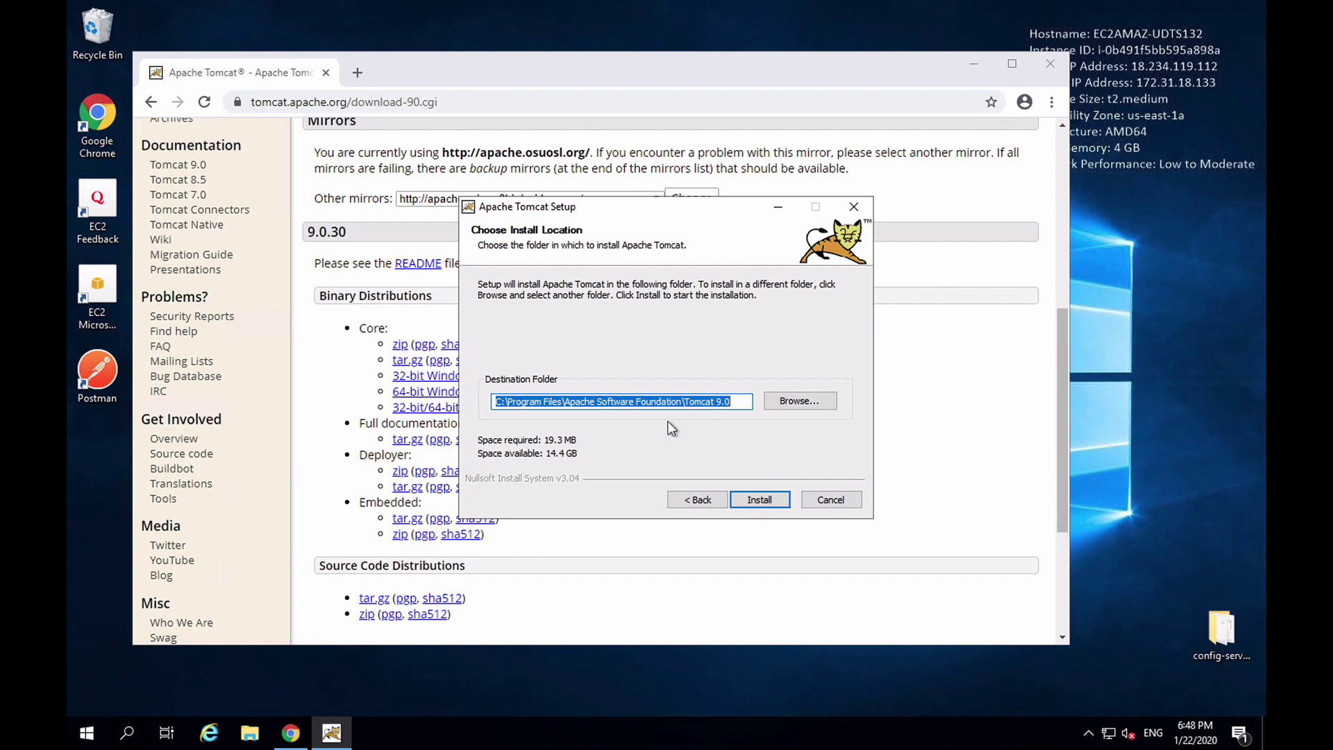
# Install Tomcat 9.0 to the default folder and finish without running Tomcat or showing the readme.
pyautogui.click(734, 401)
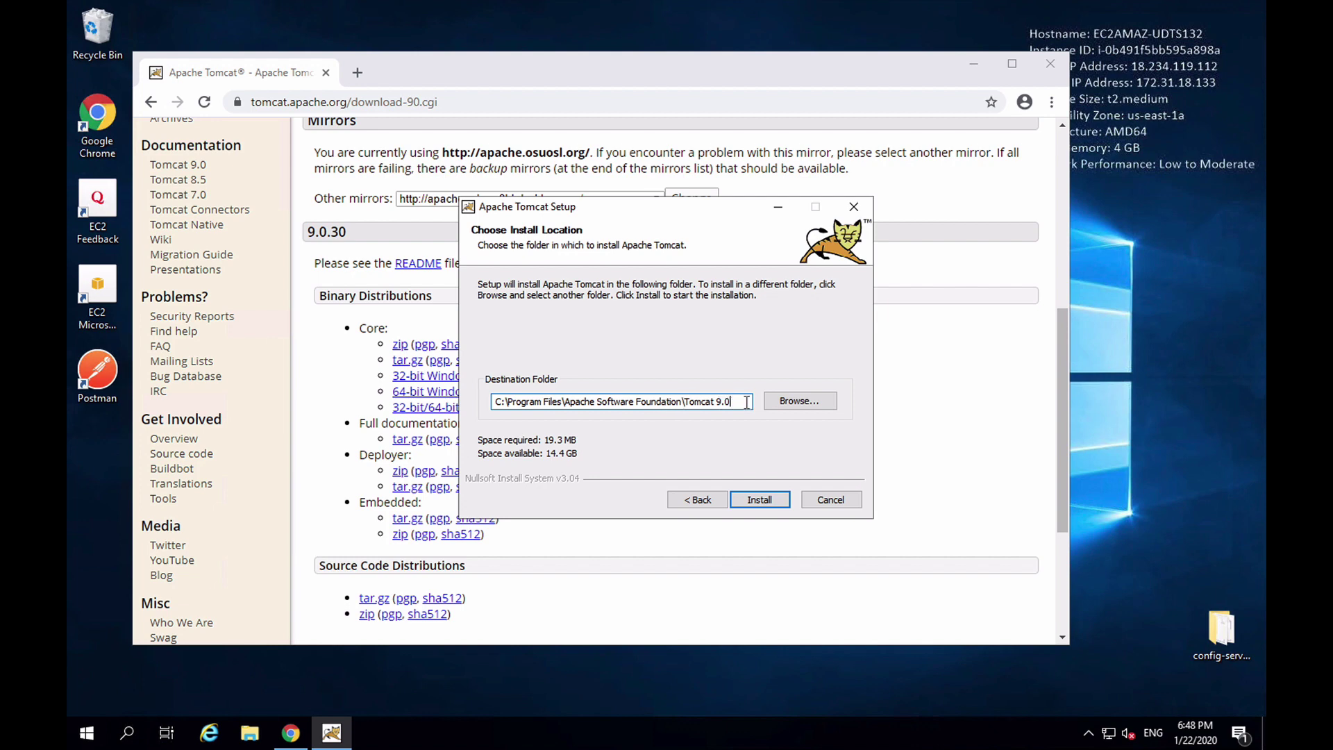
pyautogui.hotkey('ctrl', 'a')
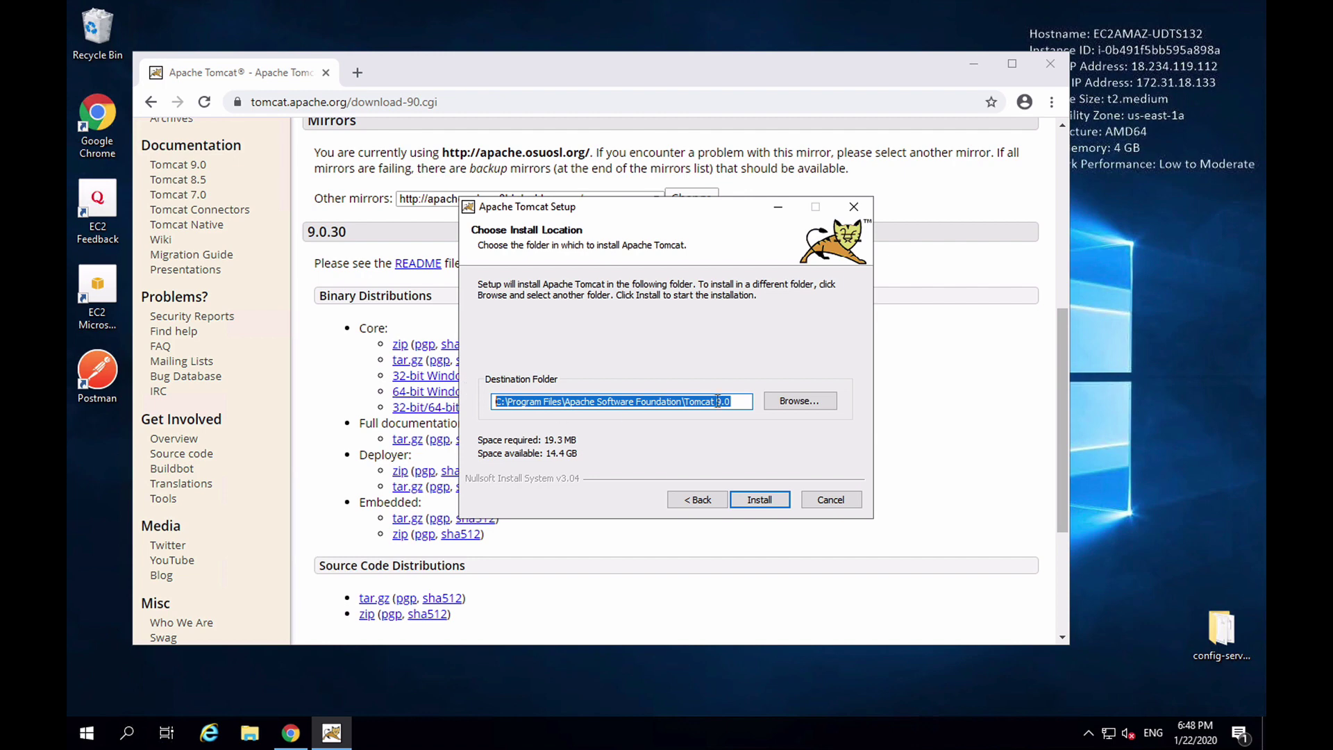
pyautogui.click(733, 399)
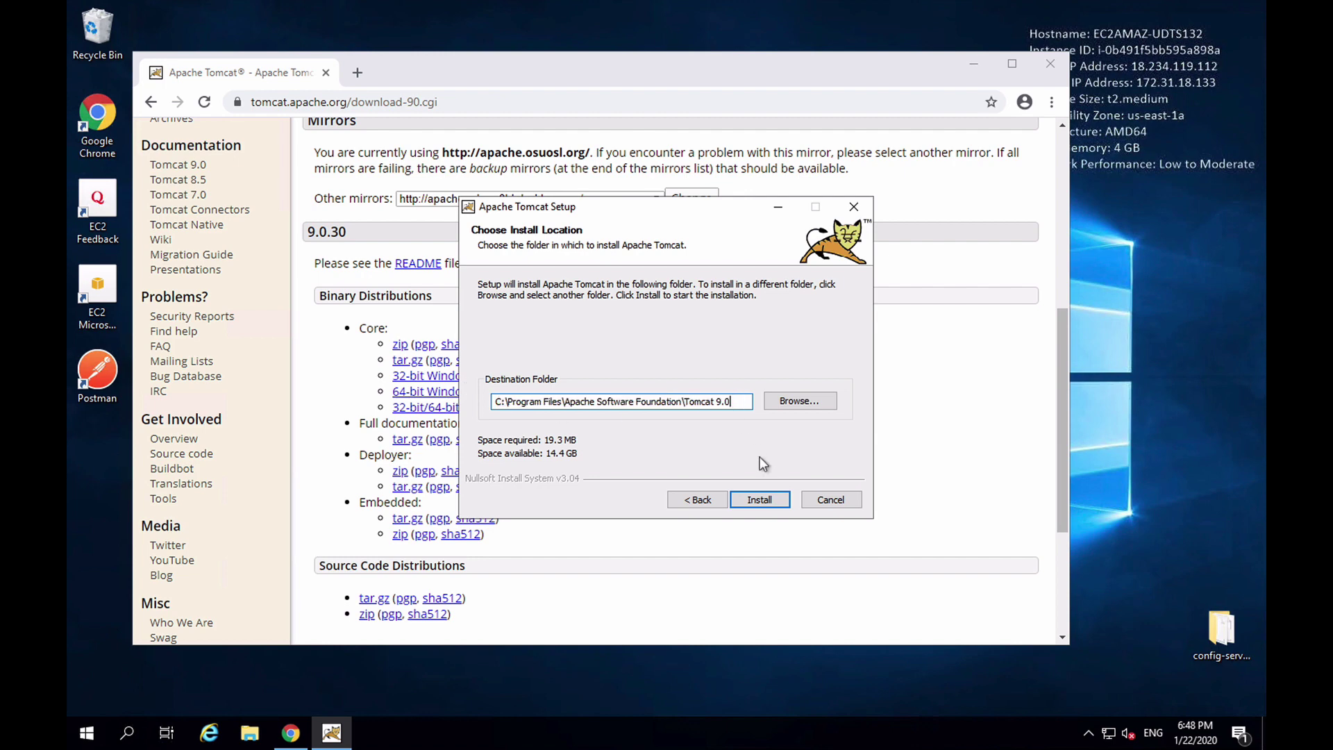
pyautogui.click(765, 498)
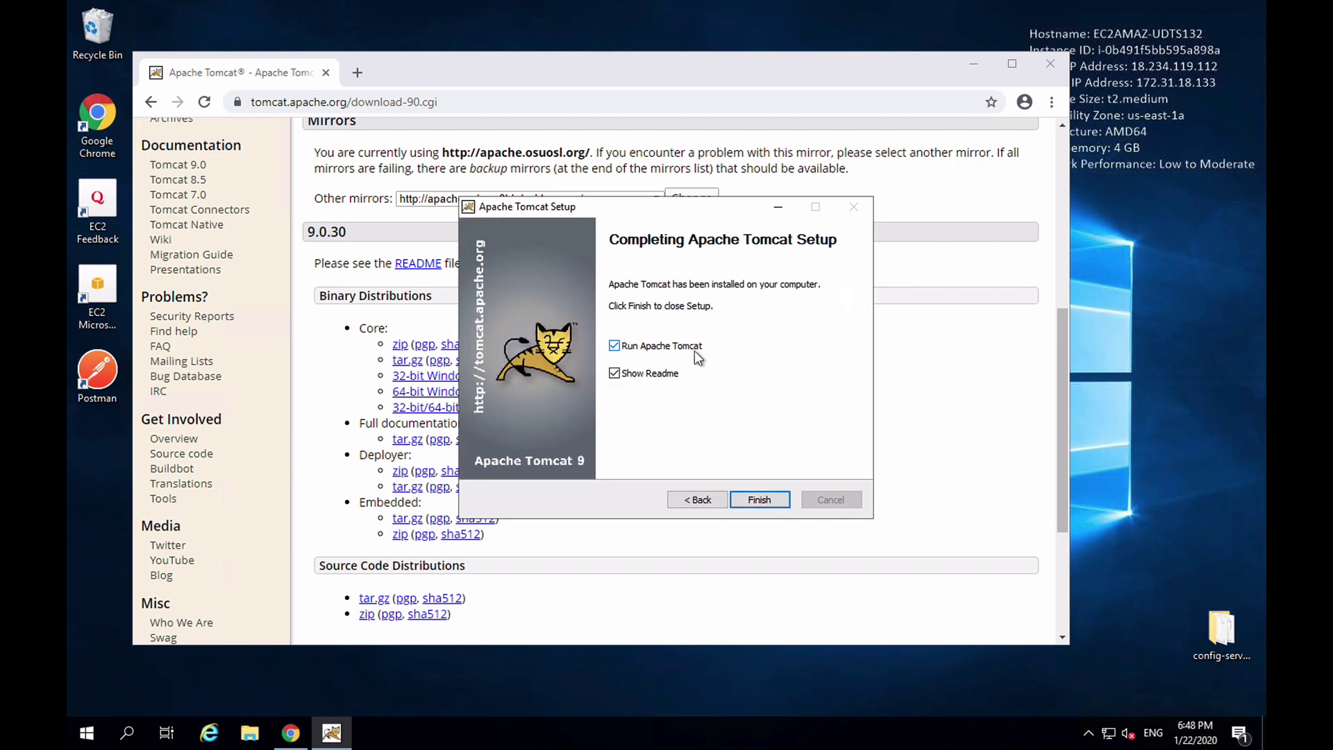
pyautogui.click(651, 374)
pyautogui.click(759, 500)
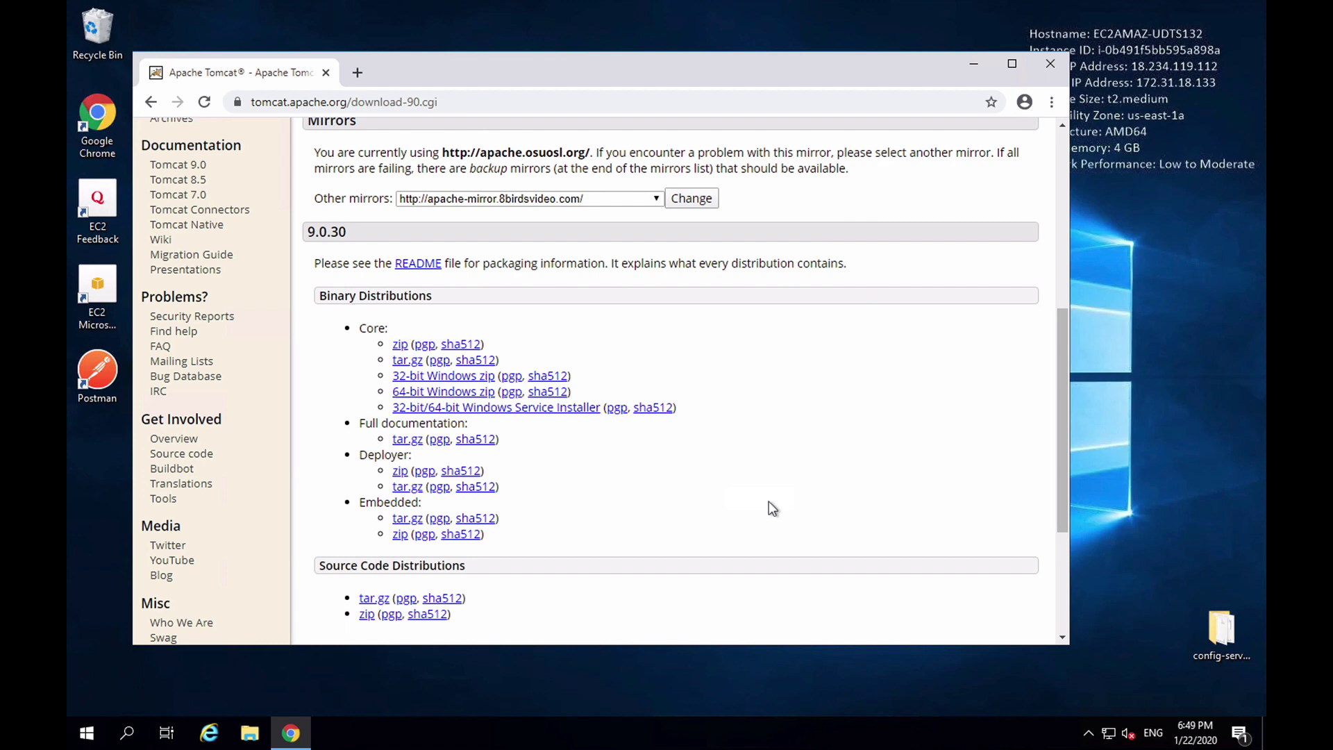
pyautogui.click(251, 734)
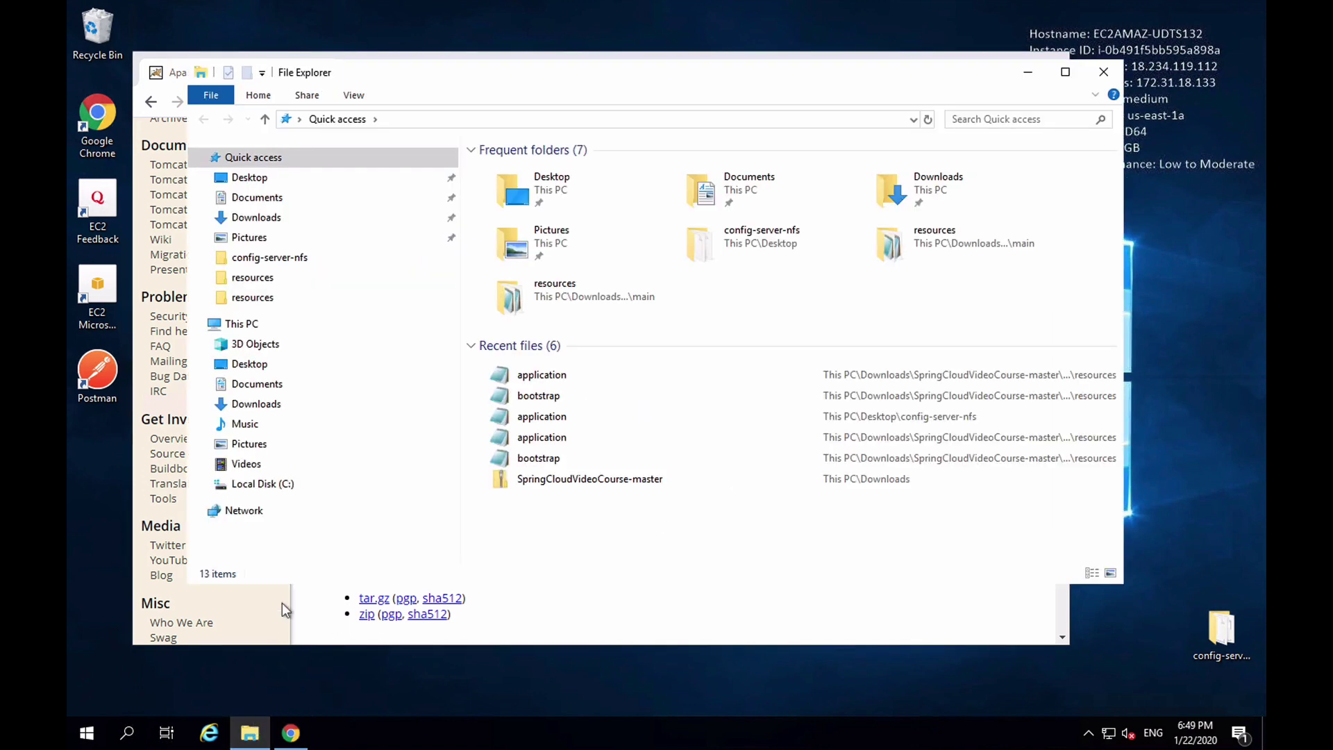
# Browse in File Explorer to C:\Program Files\Apache Software Foundation\Tomcat 9.0\bin.
pyautogui.click(248, 490)
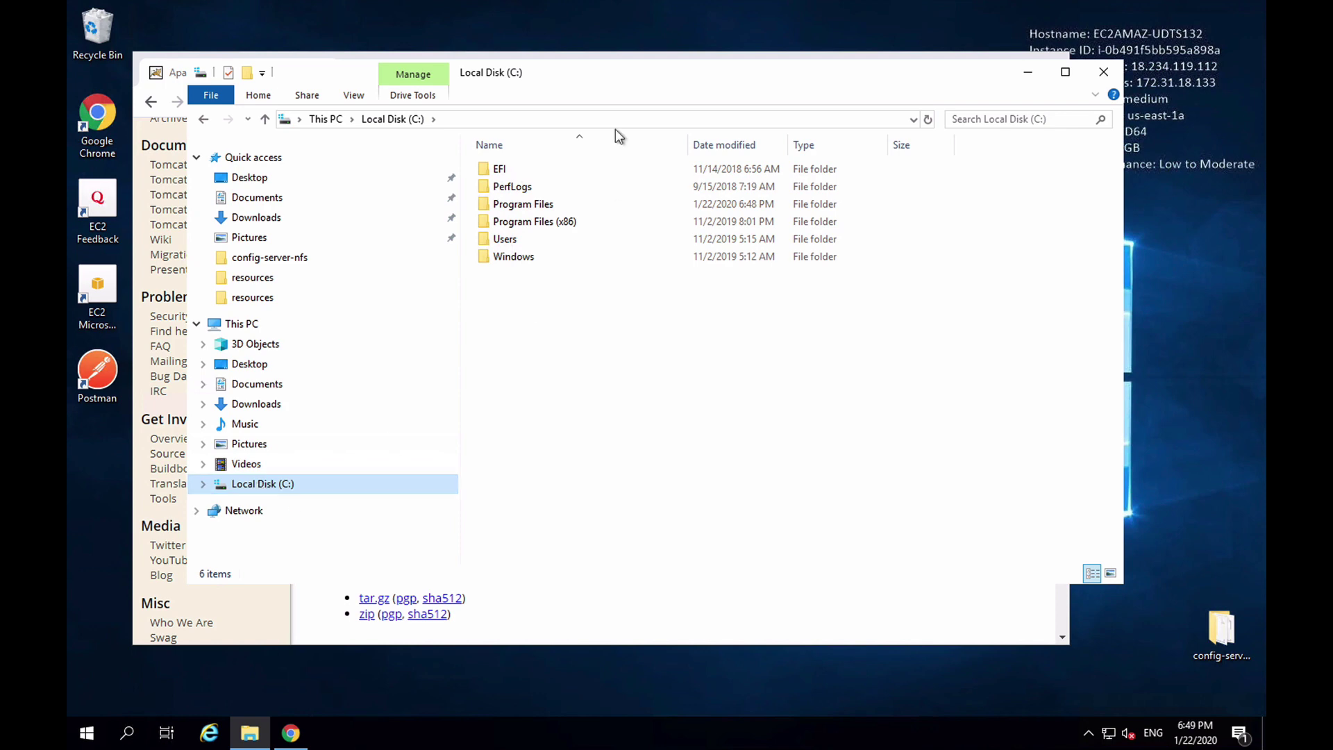
pyautogui.doubleClick(523, 203)
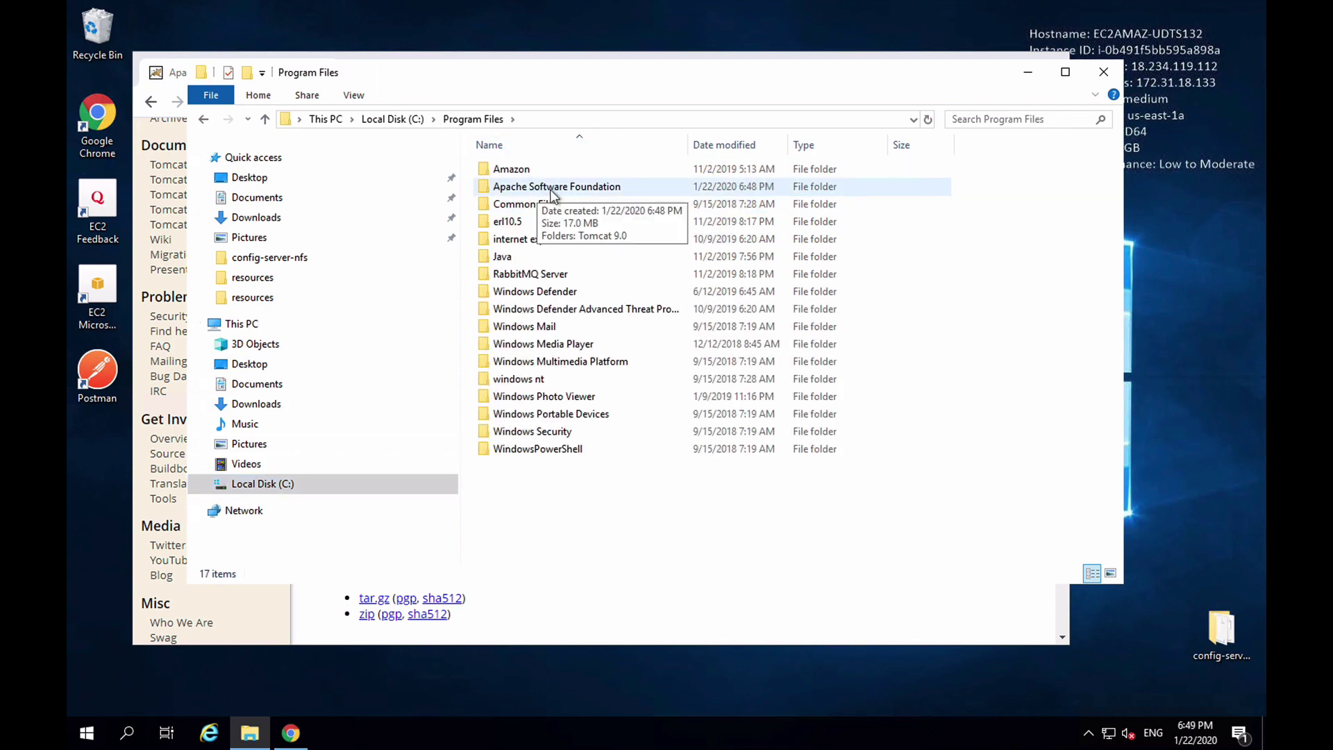
pyautogui.doubleClick(486, 188)
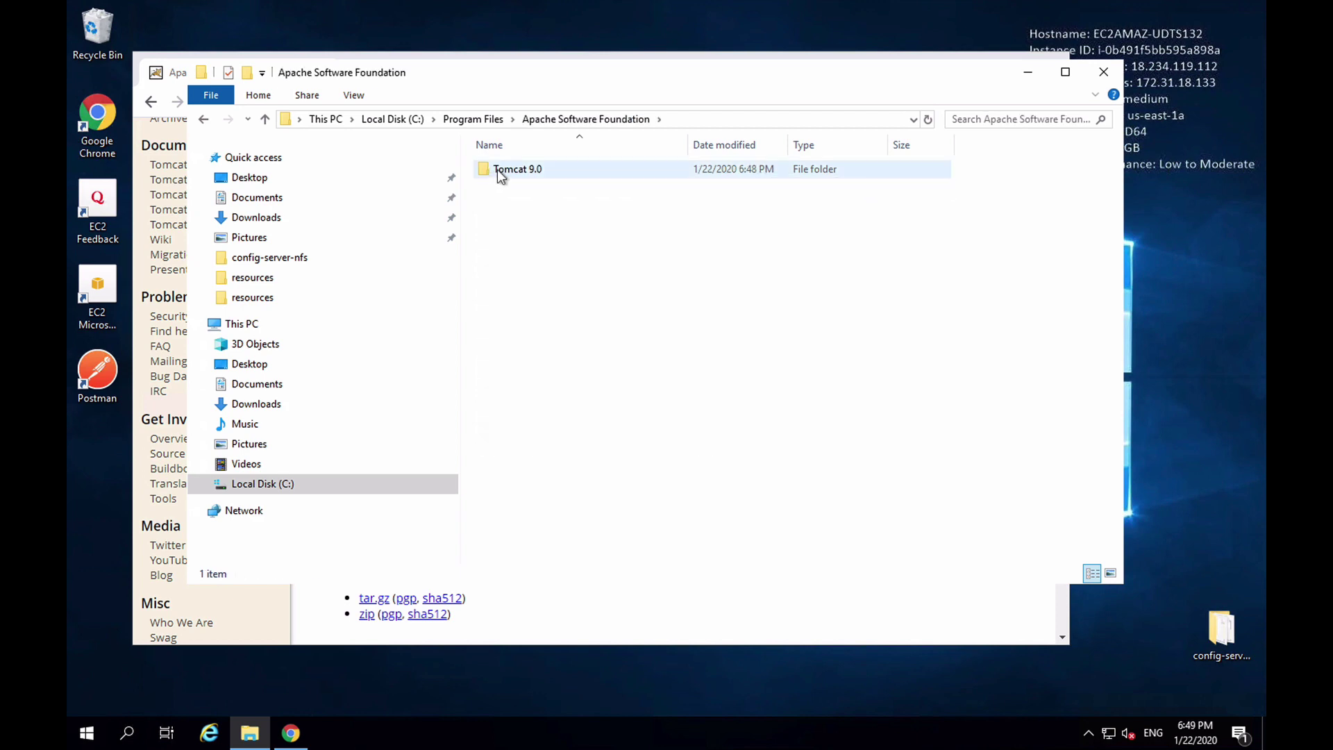
pyautogui.doubleClick(515, 169)
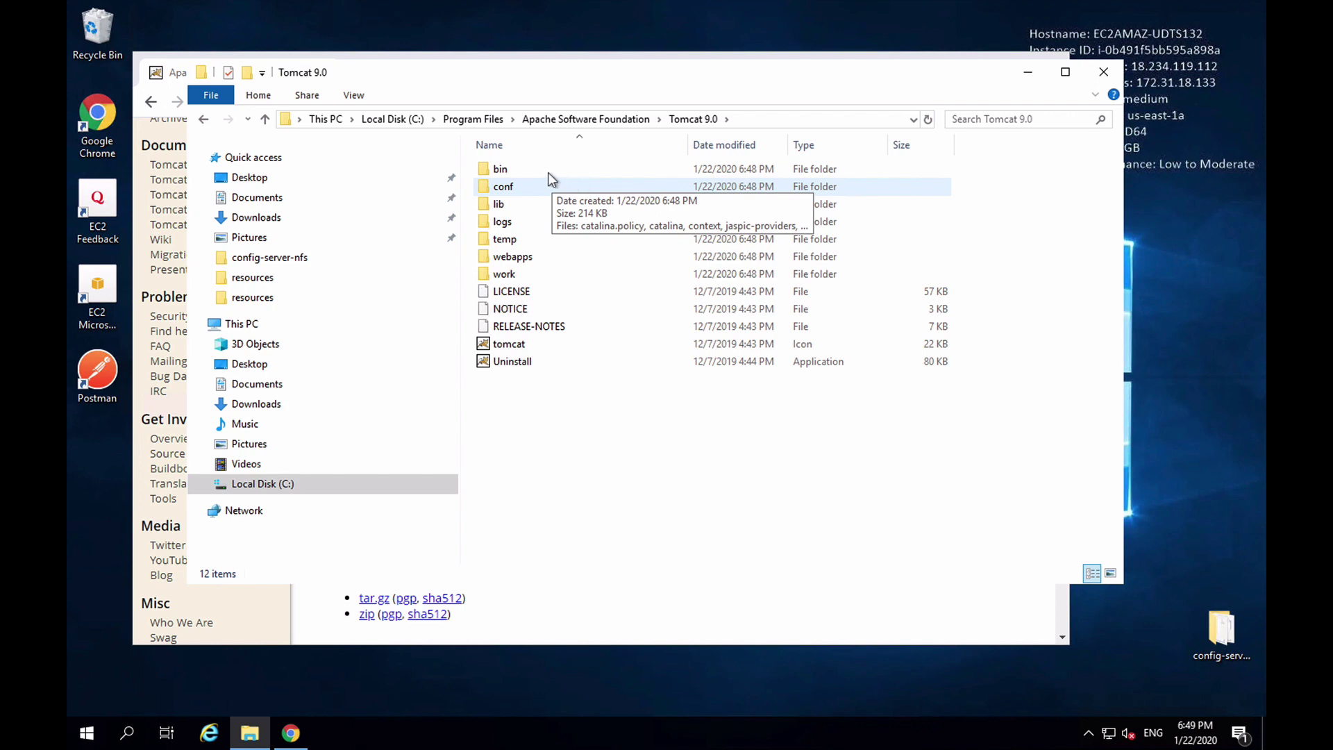
pyautogui.doubleClick(484, 175)
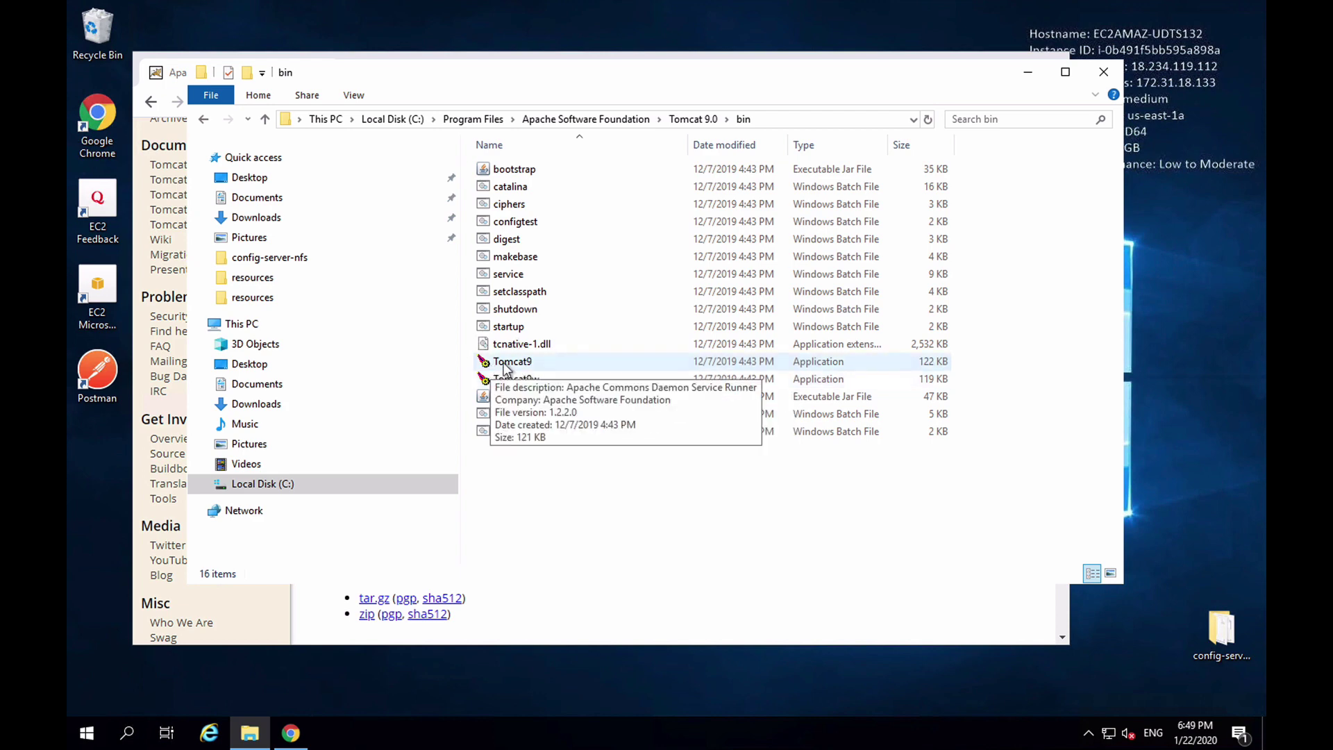
# Run Tomcat9.exe to start the server, then return to Chrome.
pyautogui.doubleClick(514, 362)
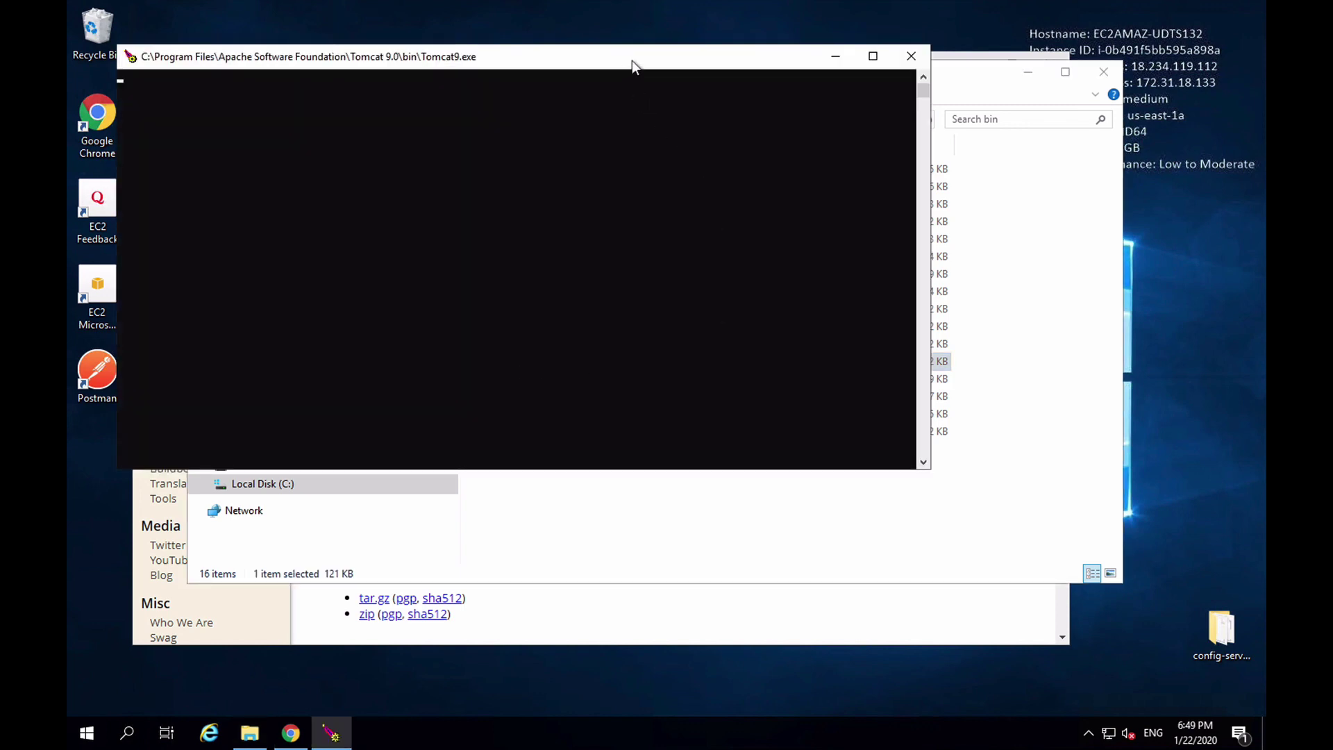
pyautogui.moveTo(636, 55); pyautogui.dragTo(652, 48)
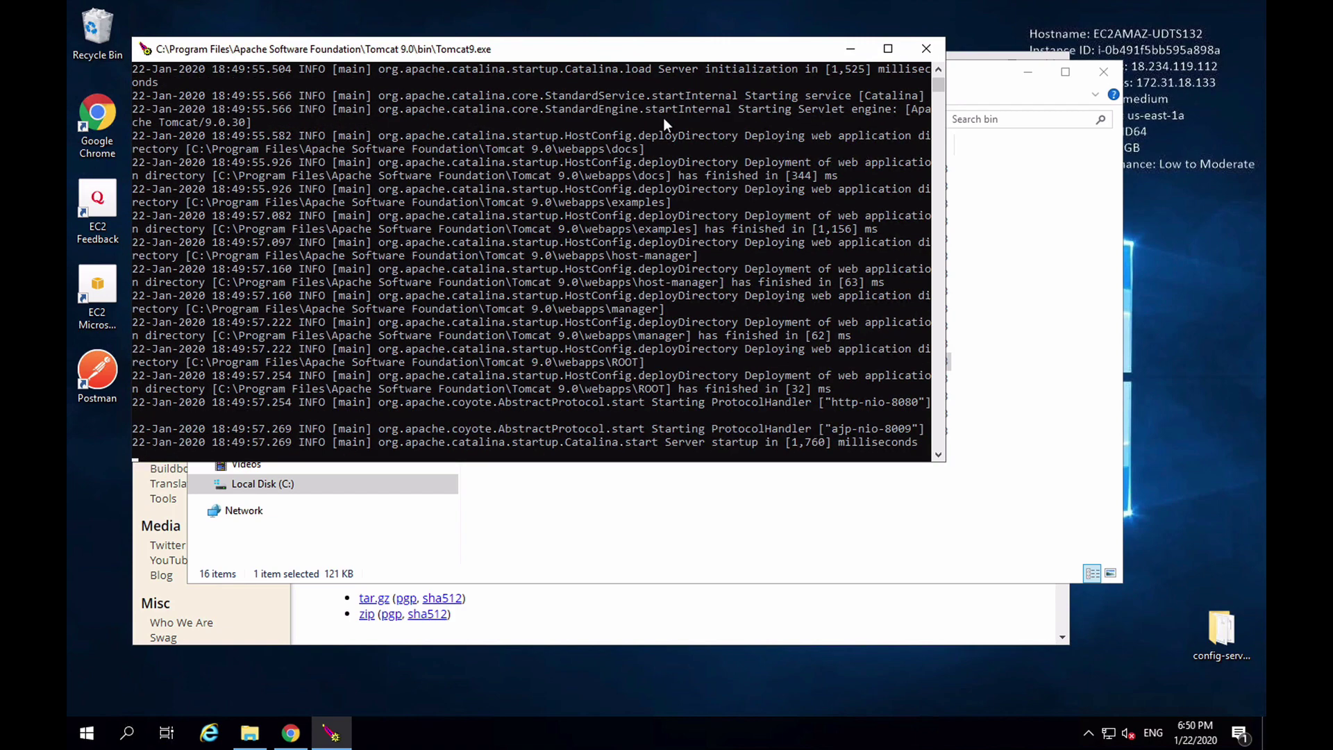
pyautogui.click(291, 732)
# Load localhost:8080 in a new tab to see the Tomcat 9.0.30 welcome page.
pyautogui.click(357, 72)
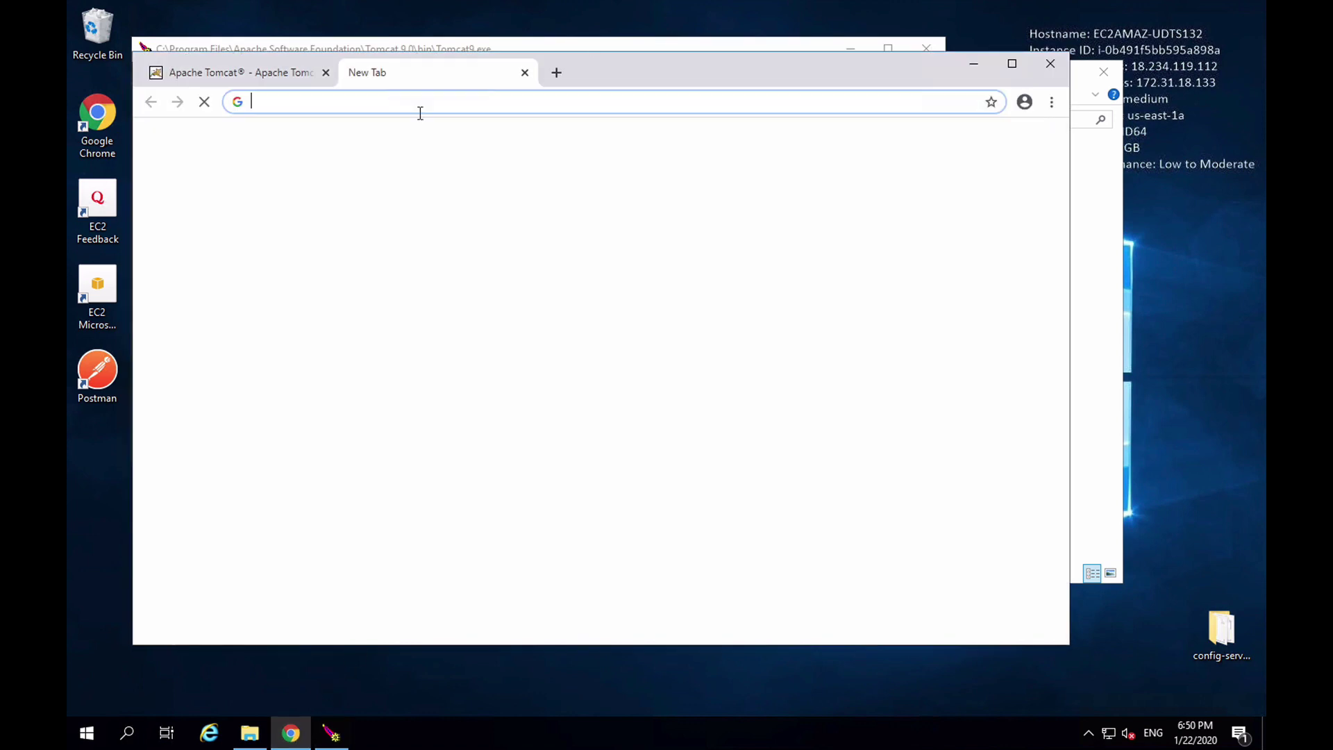
pyautogui.write('lo')
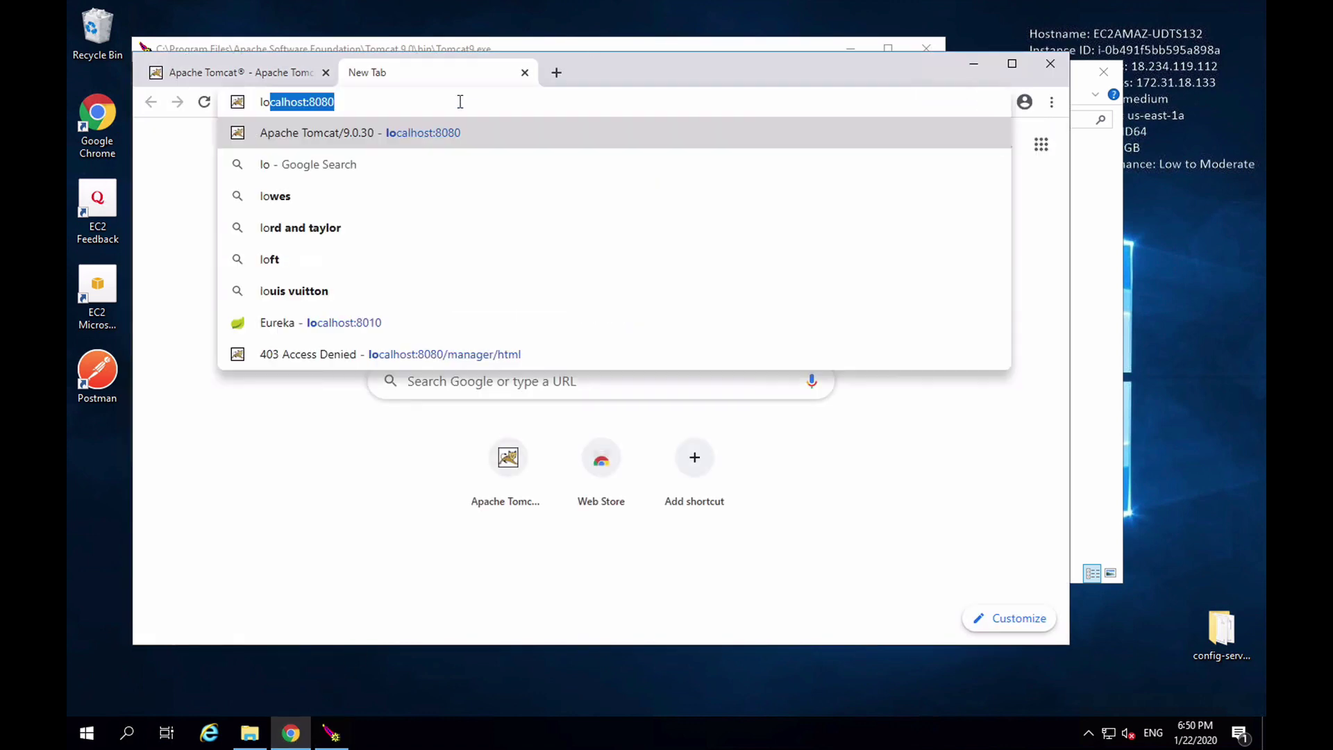
pyautogui.press('End')
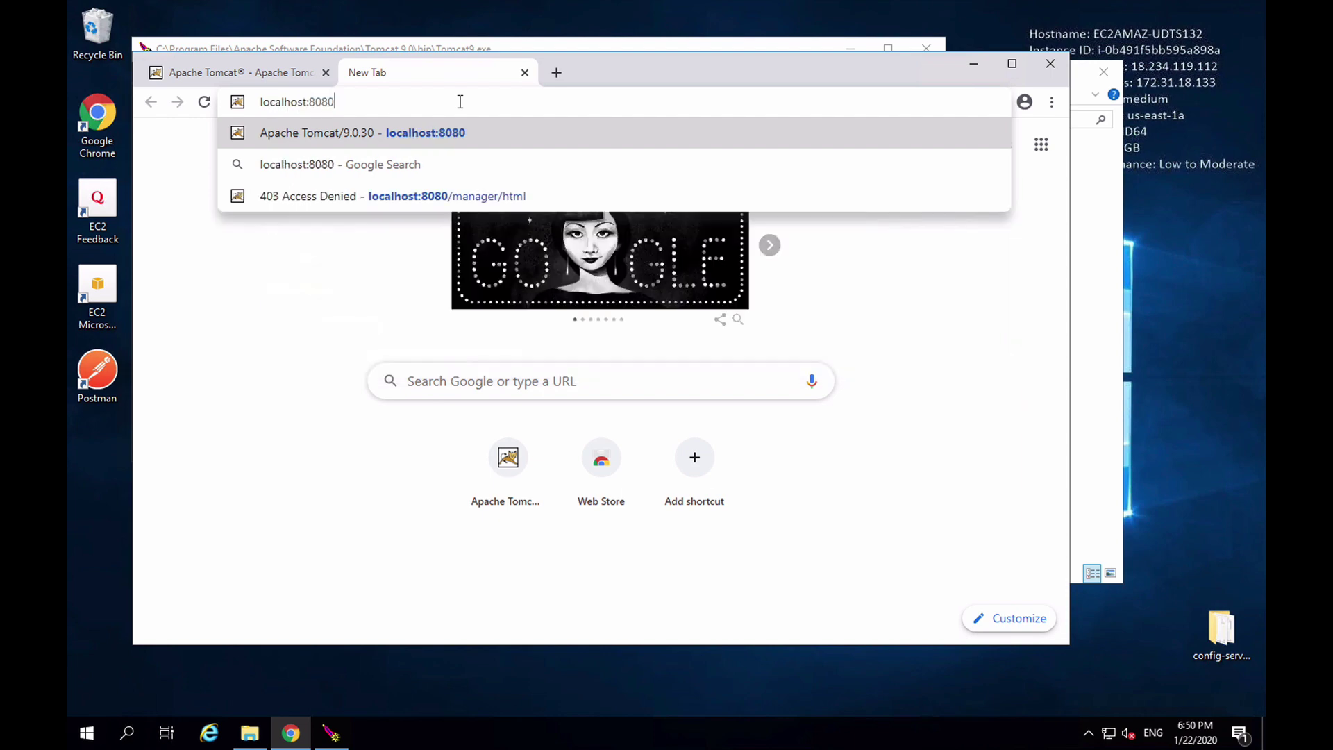
pyautogui.press('Return')
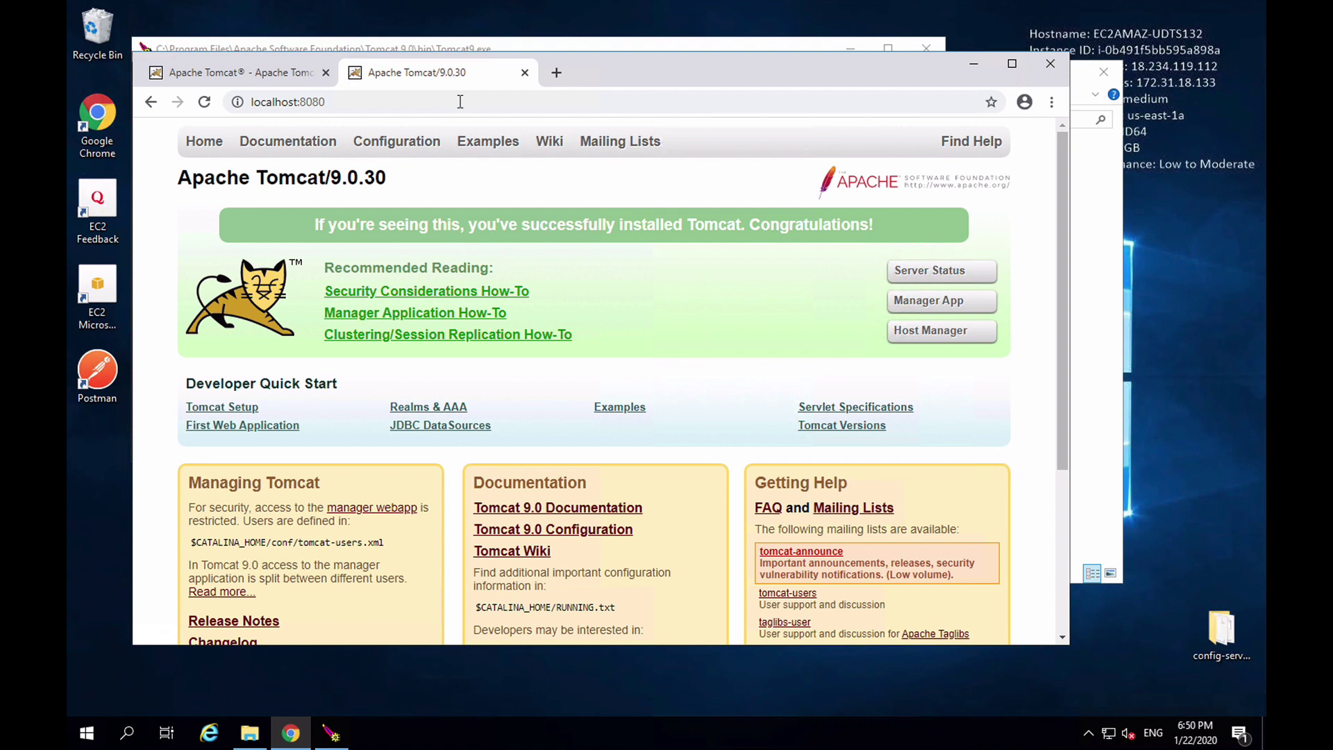
# Go to localhost:8080/manager/html to reach the manager sign-in prompt.
pyautogui.click(460, 102)
pyautogui.click(459, 101)
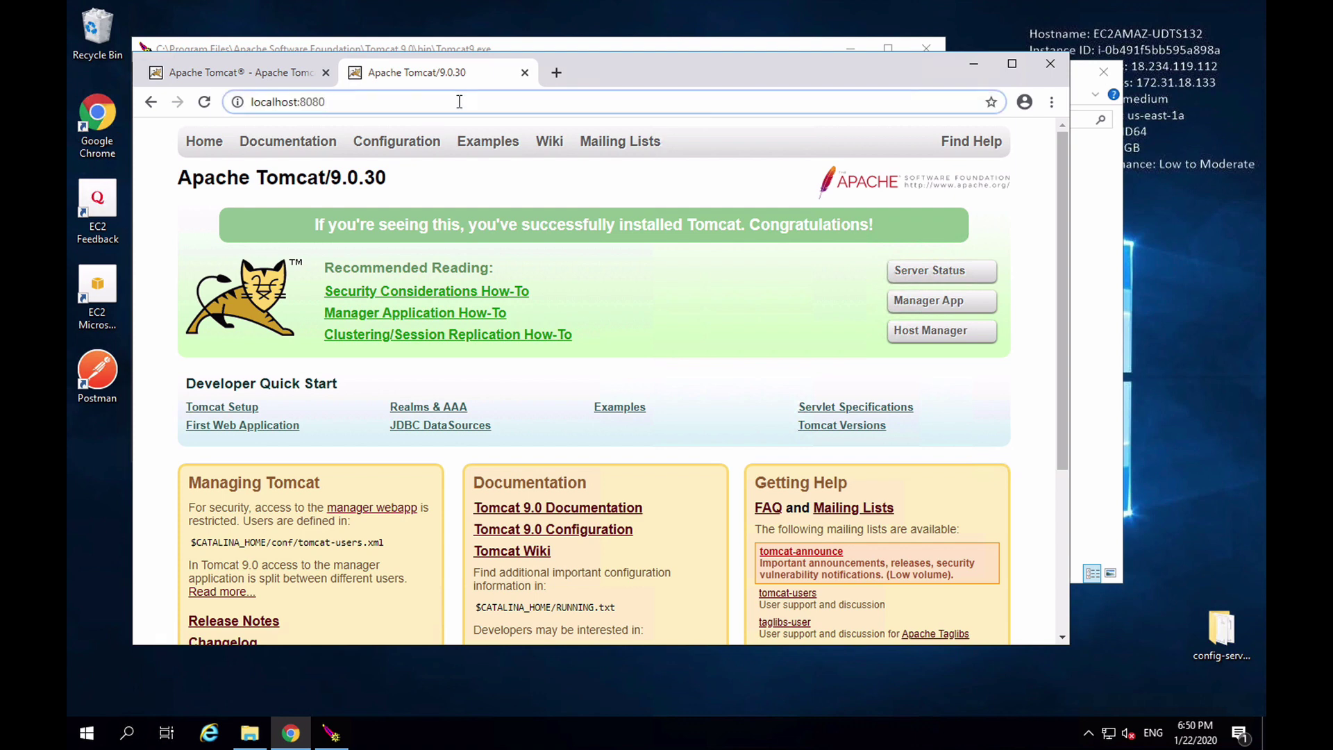
pyautogui.write('/')
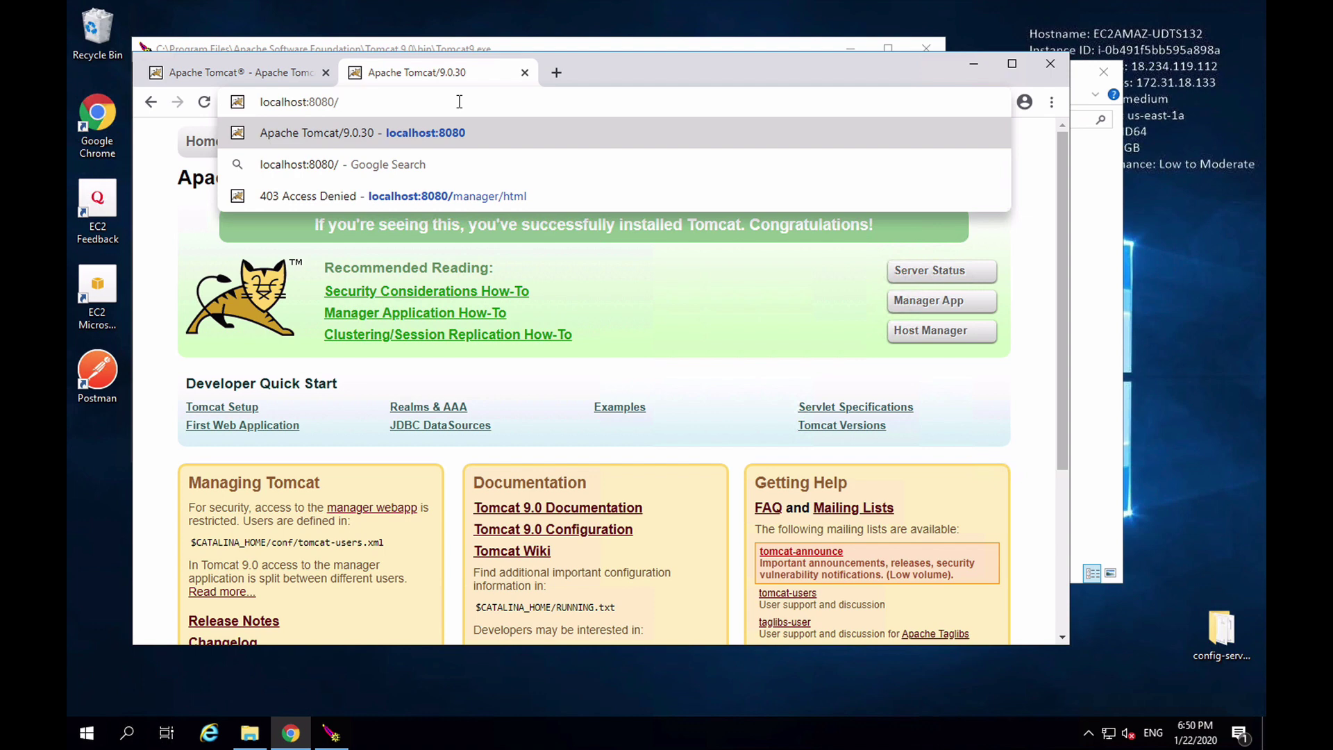
pyautogui.write('manager')
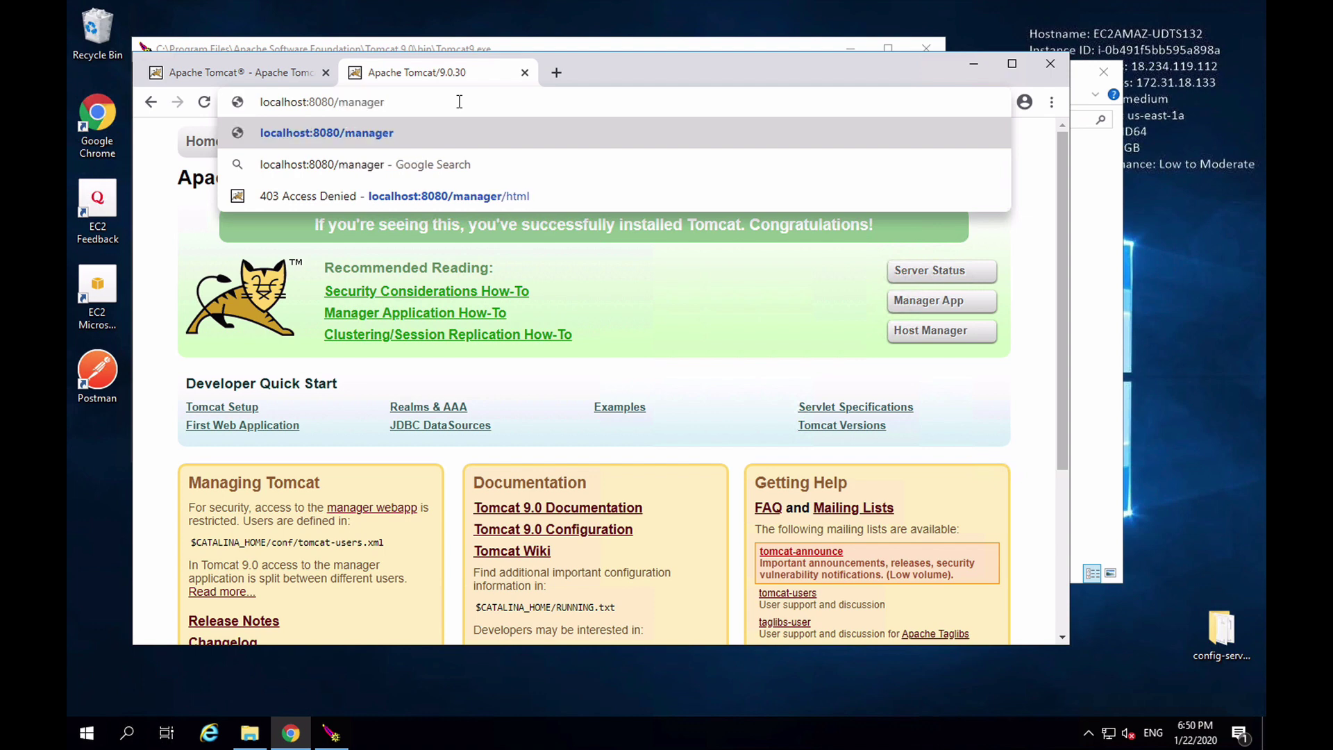
pyautogui.write('/html')
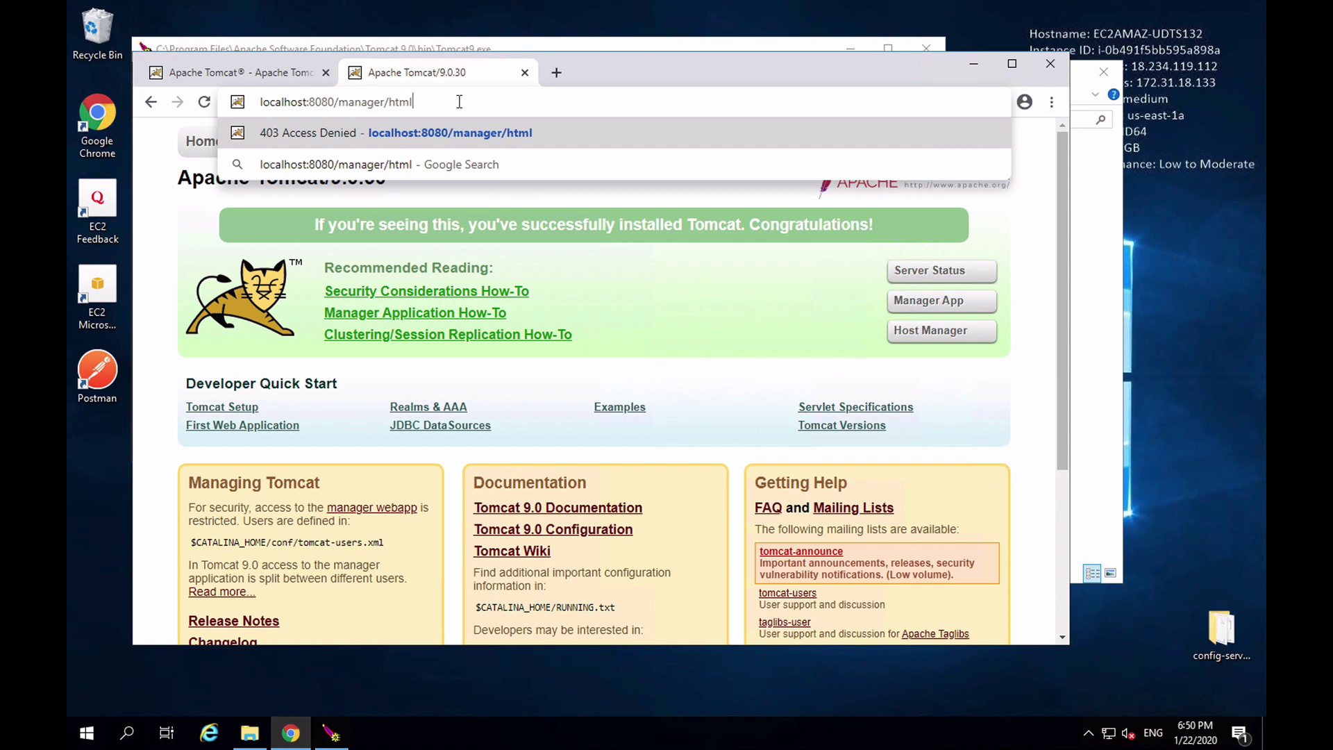
pyautogui.press('Return')
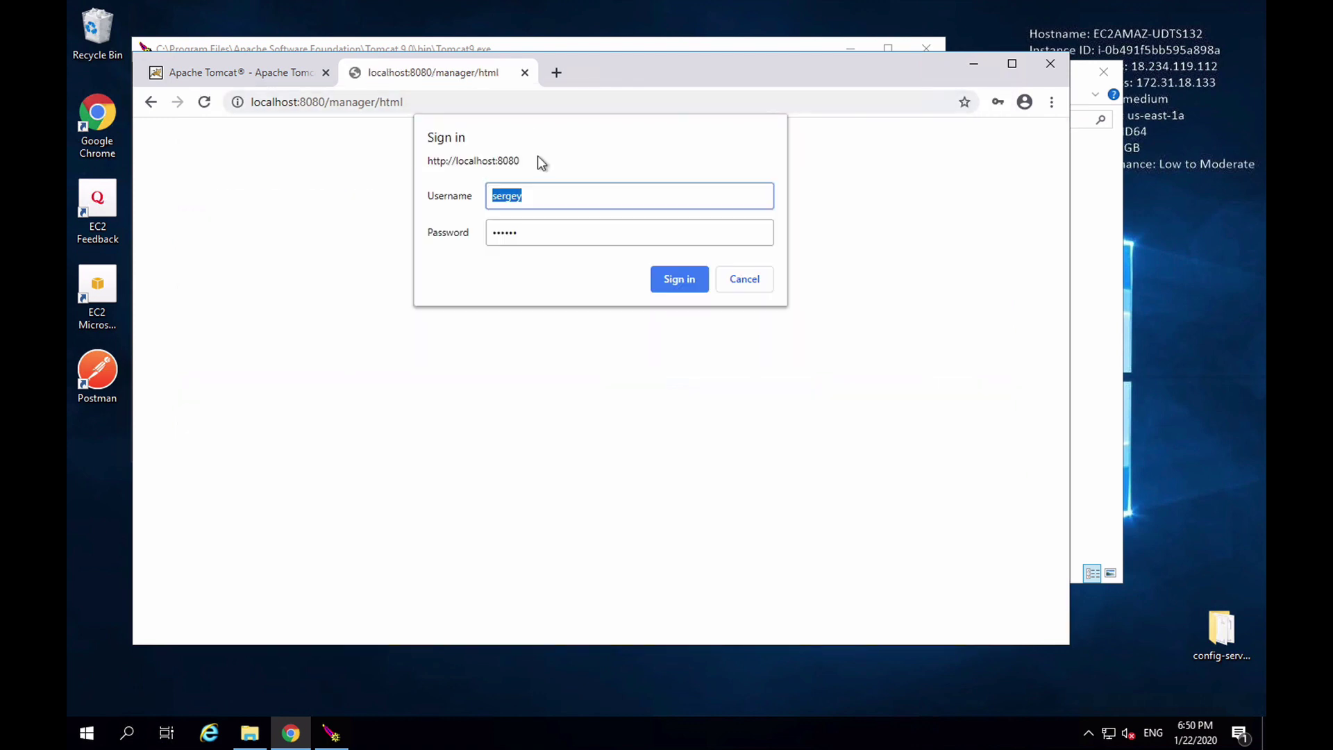
# Sign in with the manager username and password and check that /, /docs, /examples, /host-manager and /manager are running.
pyautogui.click(554, 196)
pyautogui.click(455, 188)
pyautogui.write('sergey')
pyautogui.click(426, 234)
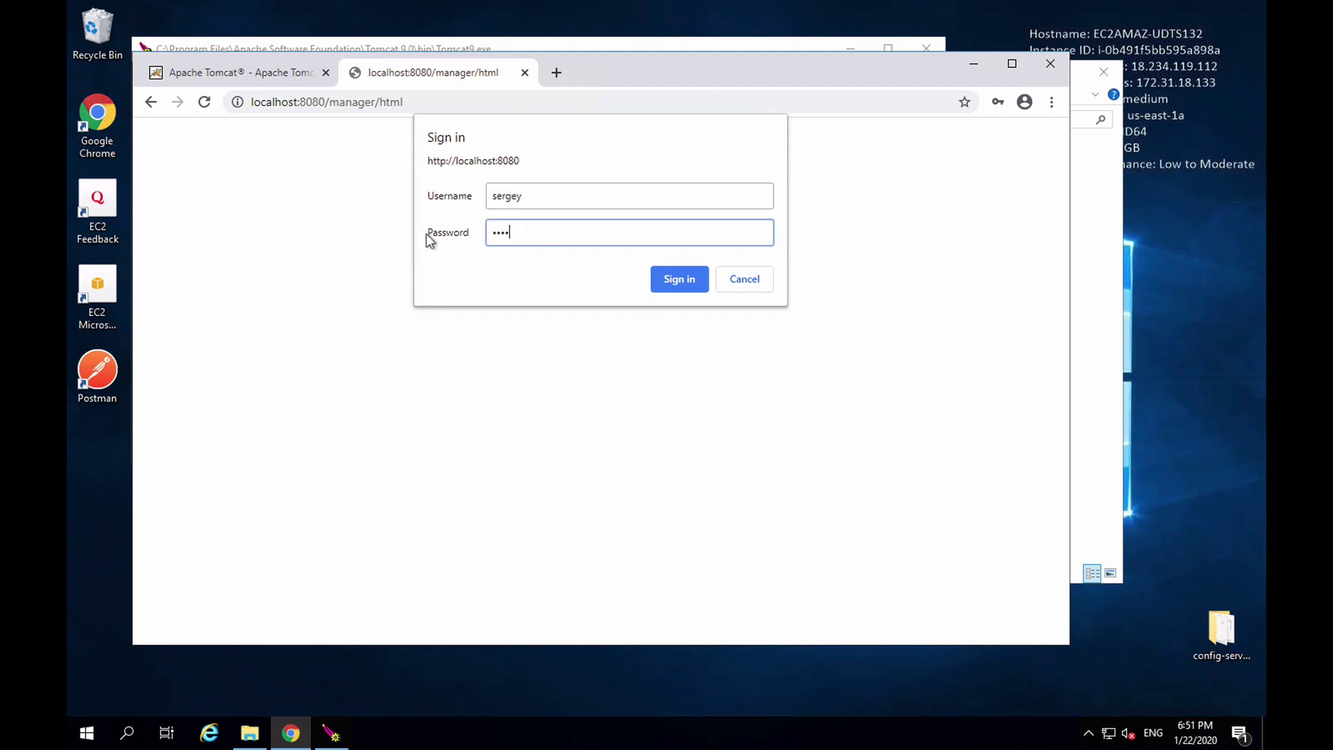
pyautogui.click(679, 279)
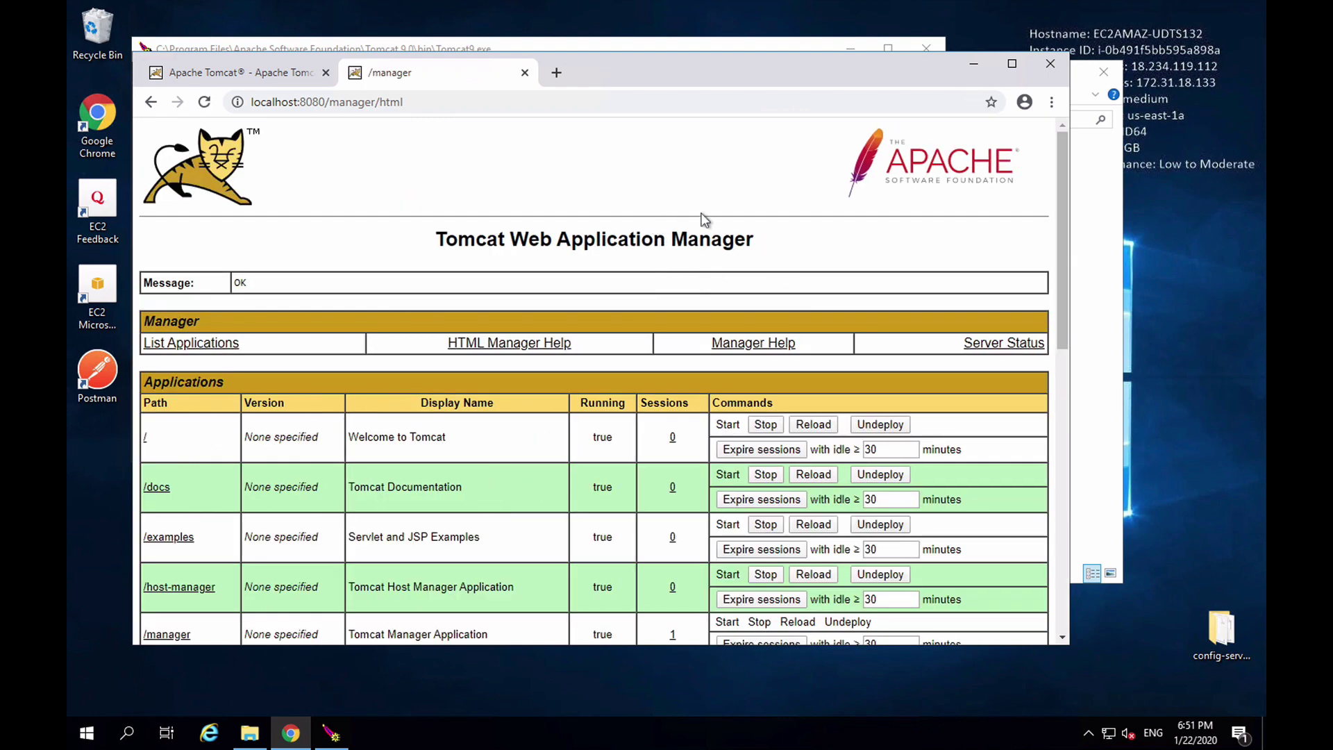
pyautogui.scroll(-3, 1073, 278)
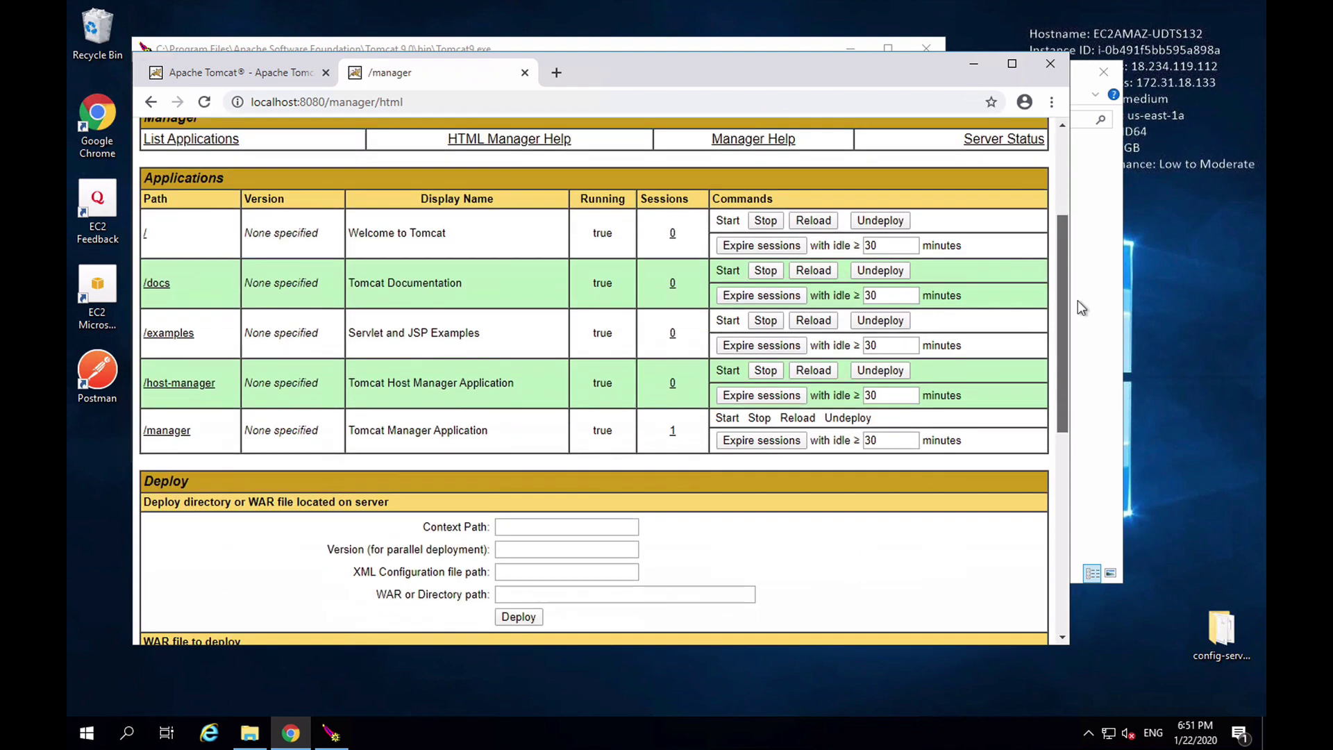
pyautogui.scroll(4, 1077, 302)
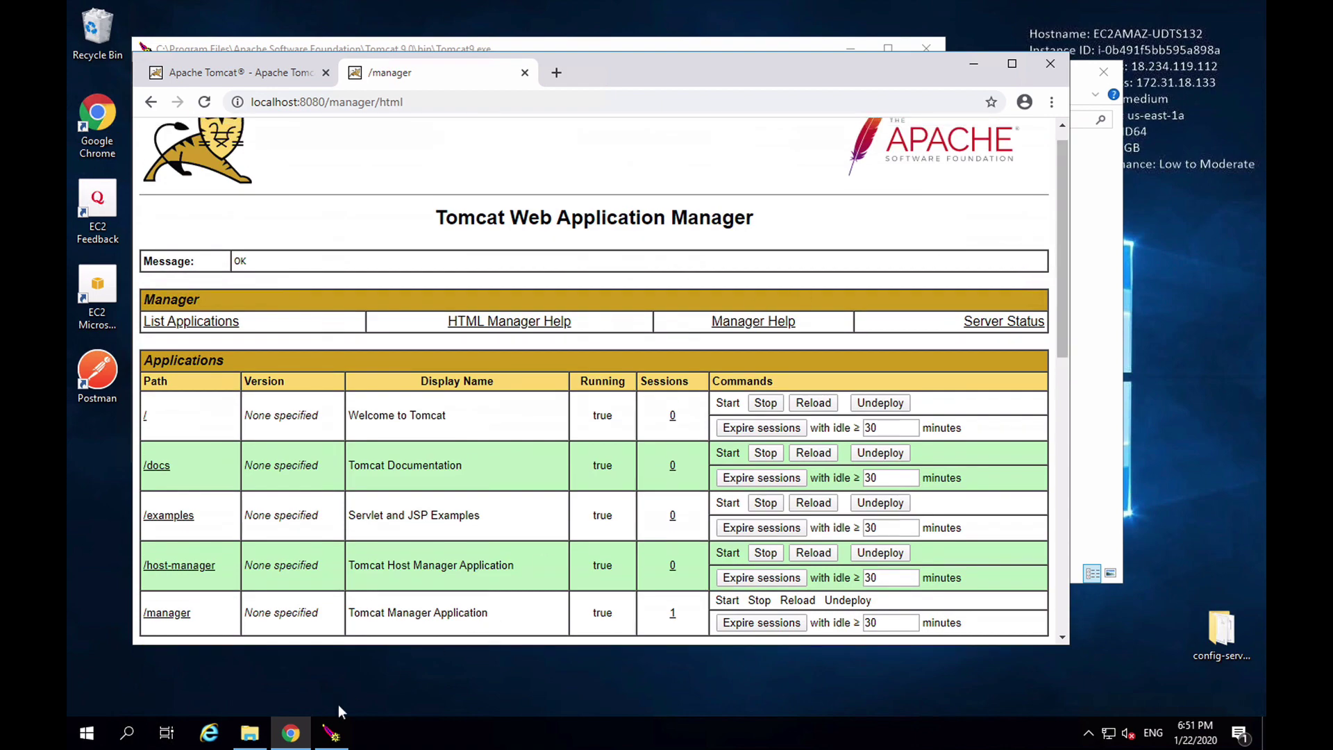
# Close the Tomcat console, confirm the manager page gives ERR_CONNECTION_REFUSED, and return to the bin folder.
pyautogui.click(332, 734)
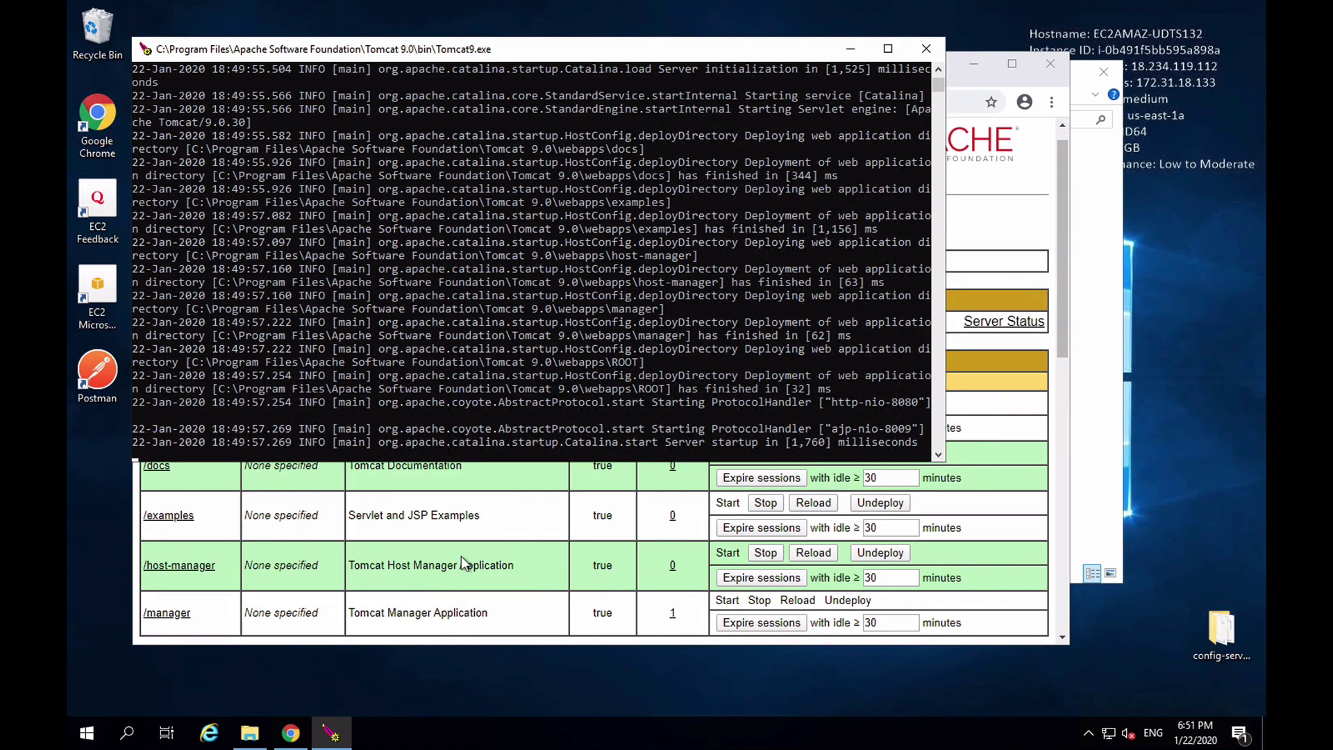
pyautogui.click(928, 48)
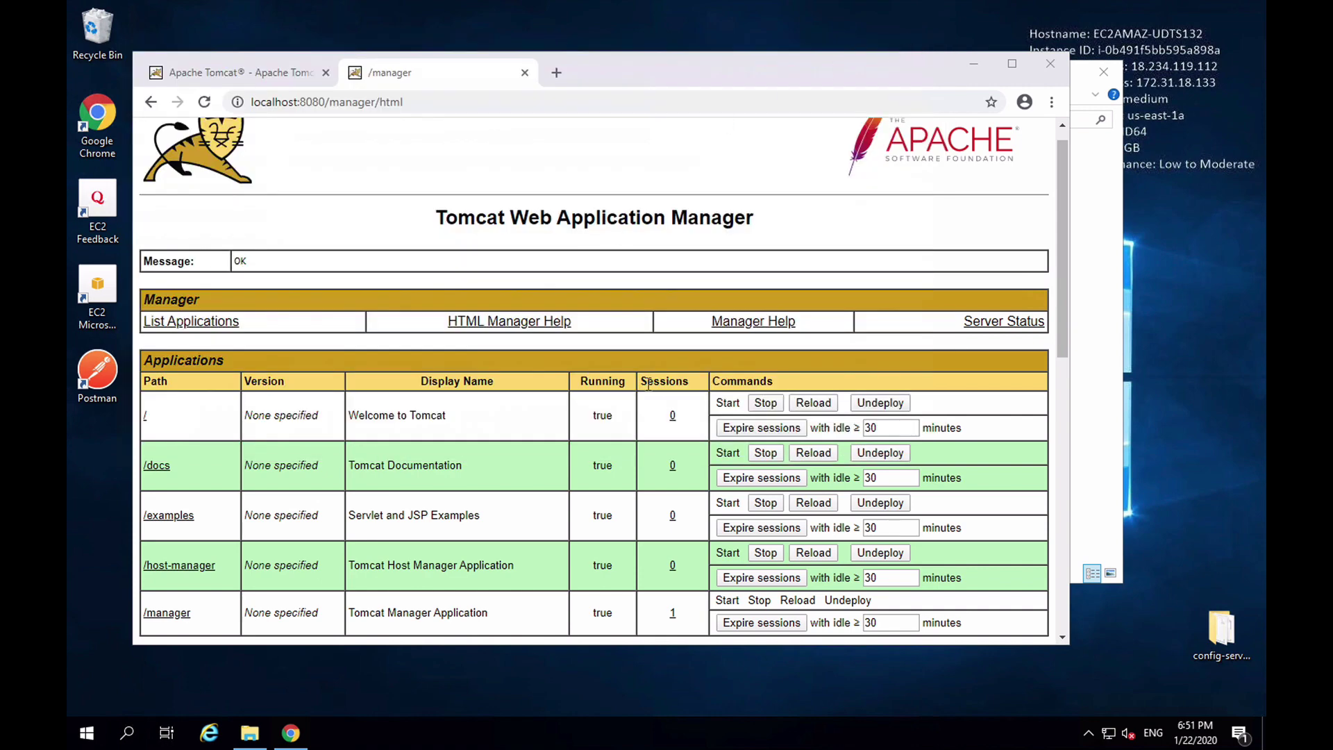
pyautogui.click(204, 101)
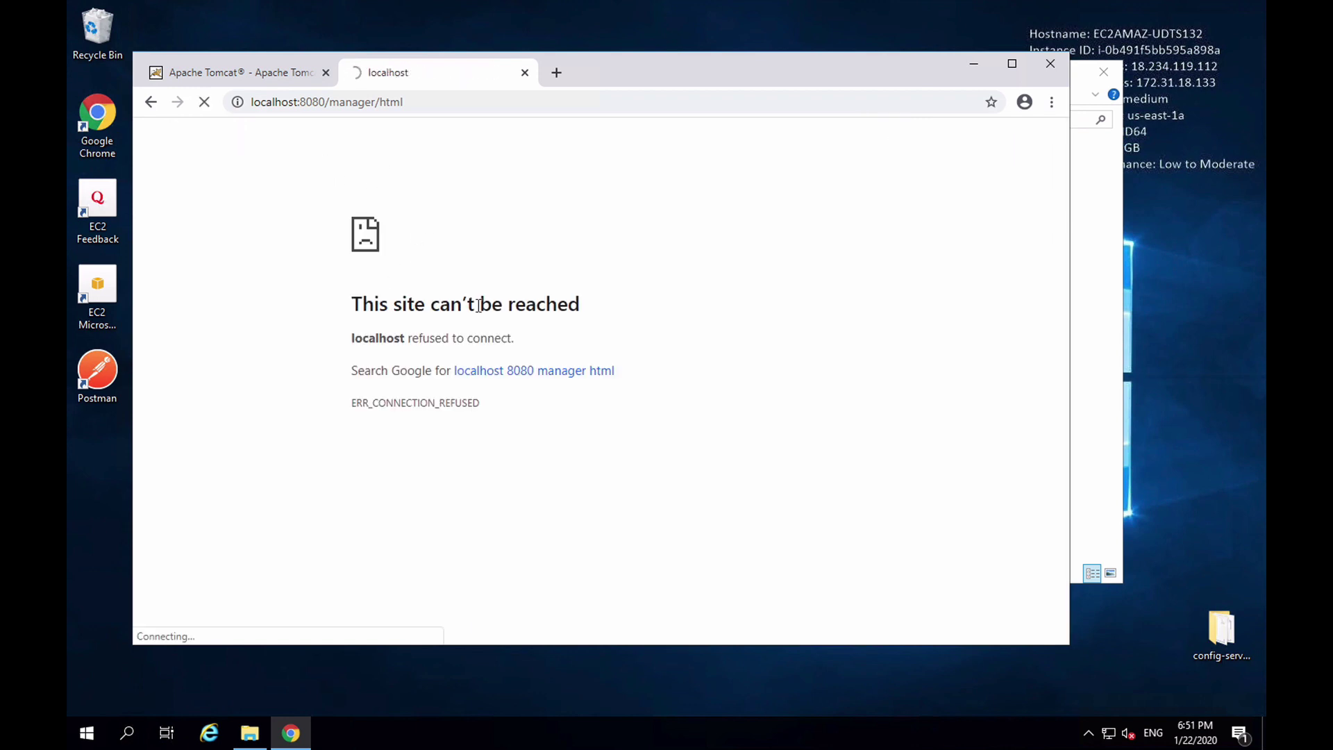
pyautogui.click(252, 731)
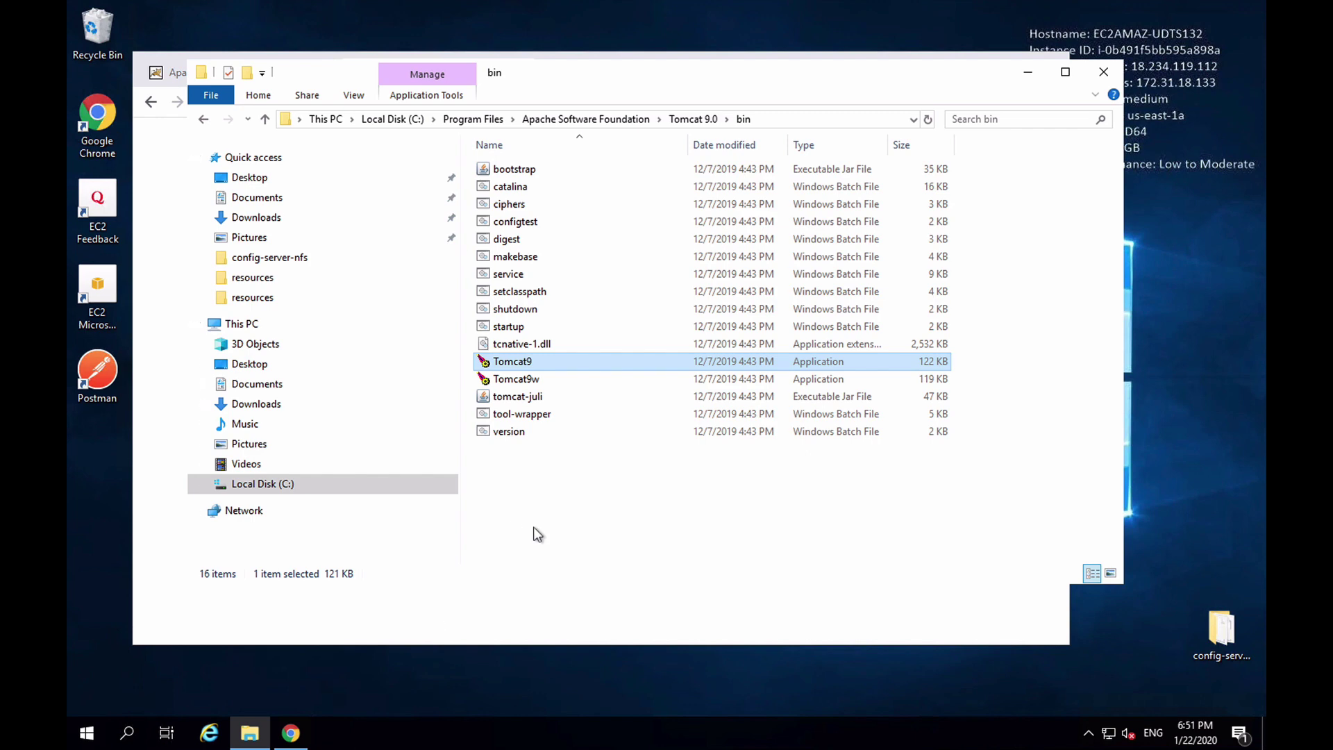
# In the Tomcat9w properties, set the startup type to Manual and start the Tomcat9 service.
pyautogui.doubleClick(508, 380)
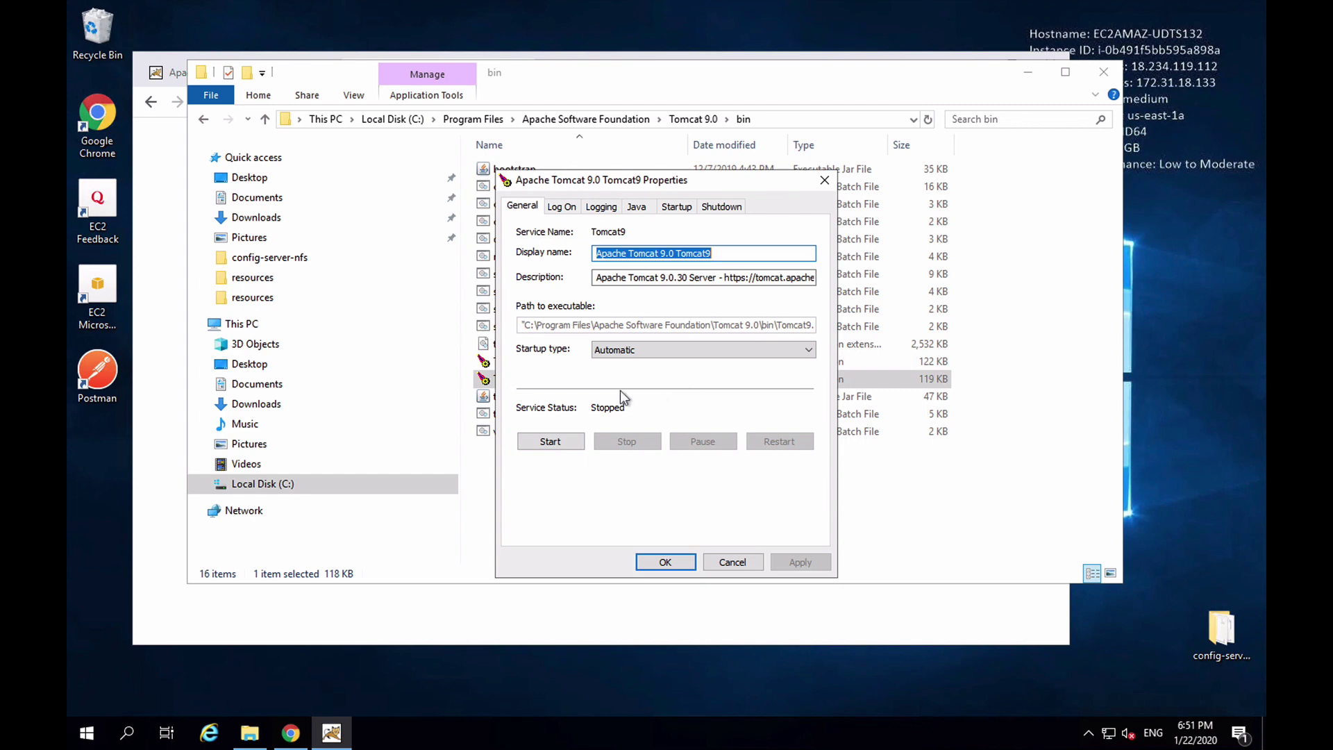
pyautogui.click(614, 356)
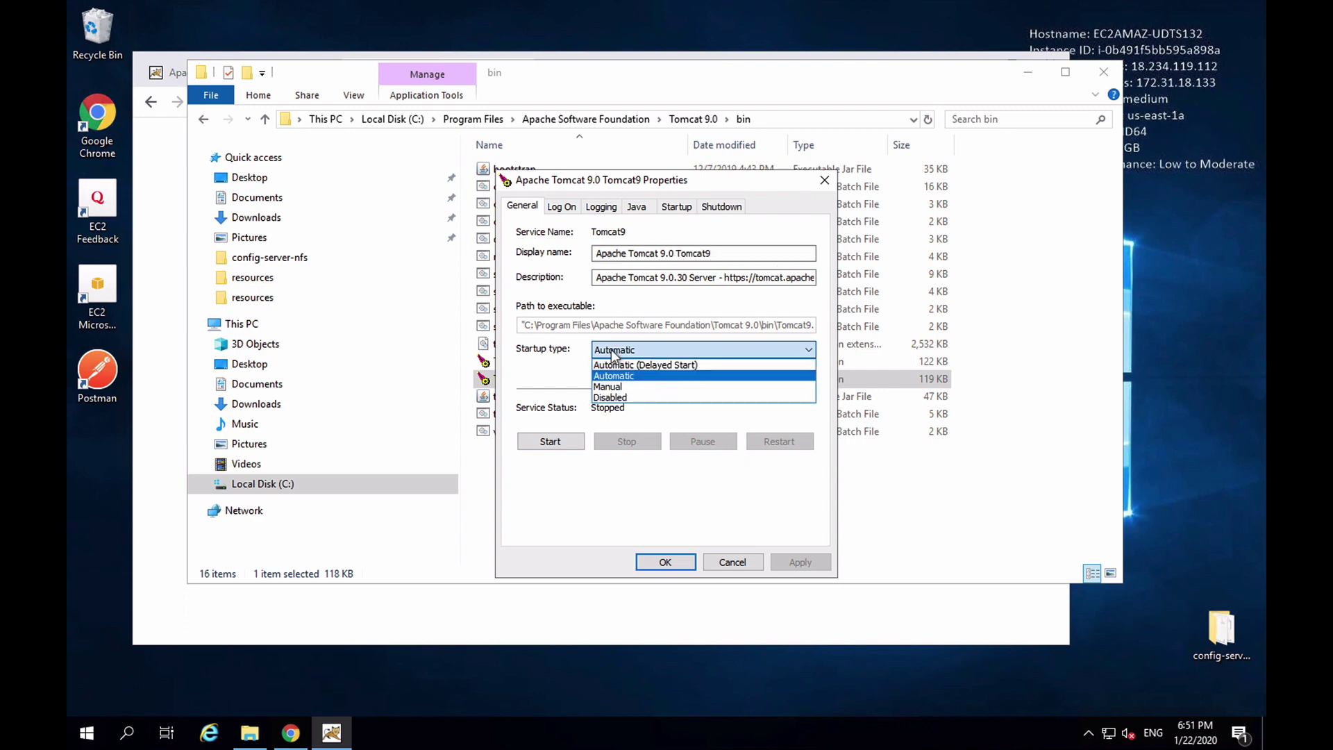
pyautogui.click(616, 389)
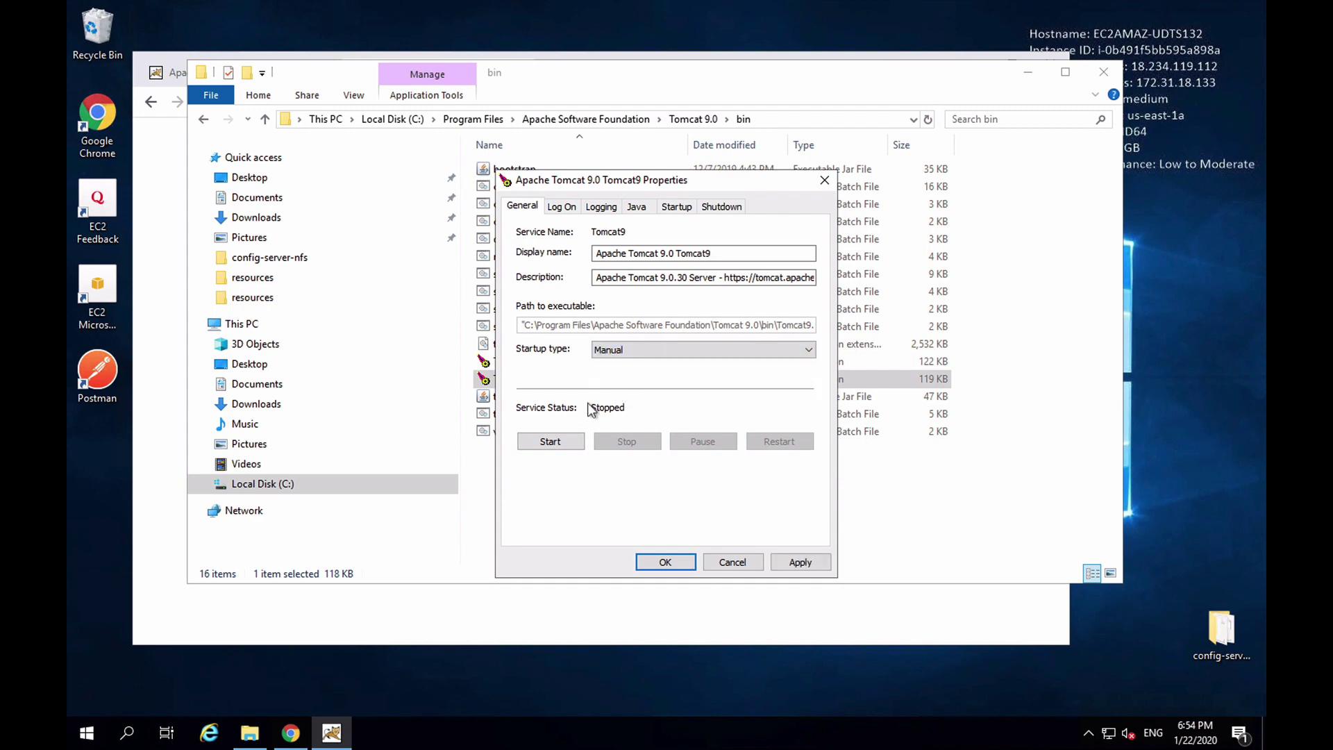
pyautogui.click(561, 443)
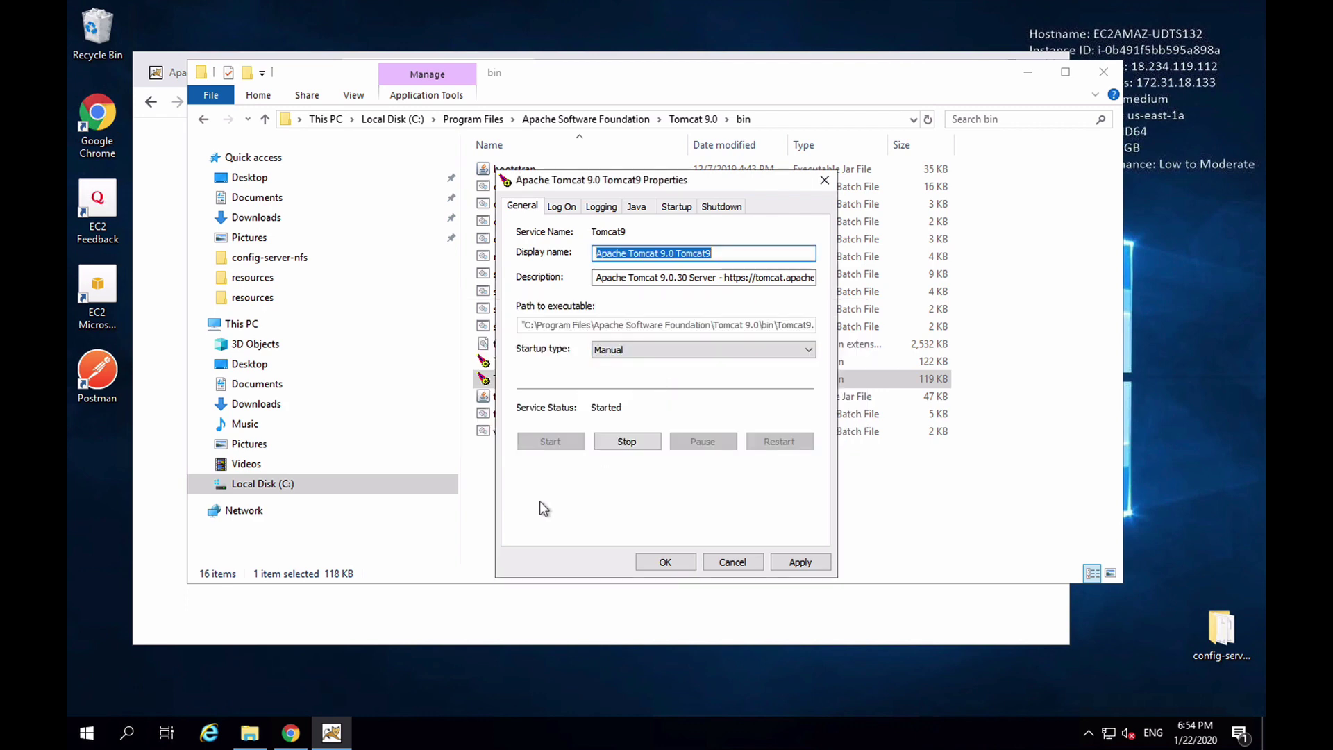
pyautogui.click(290, 733)
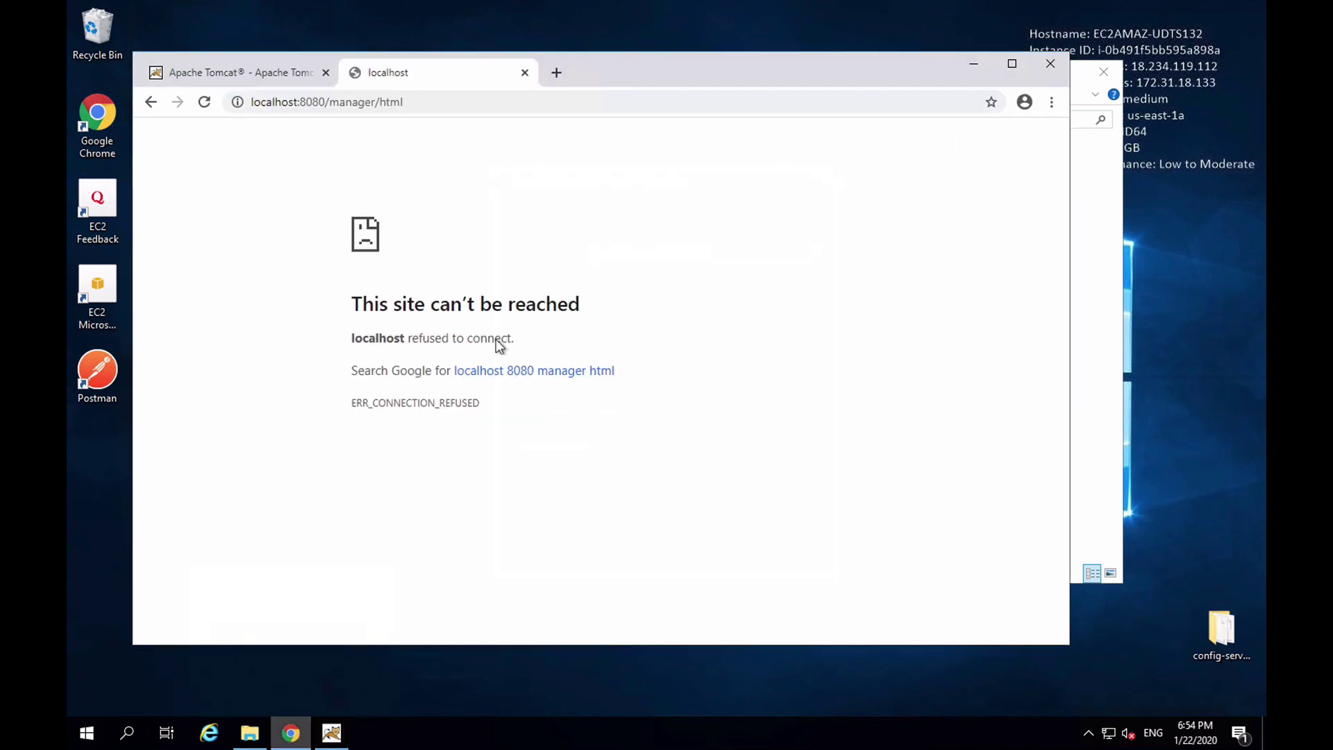
# Reload the manager page, then stop the Tomcat9 service from its properties window.
pyautogui.click(207, 101)
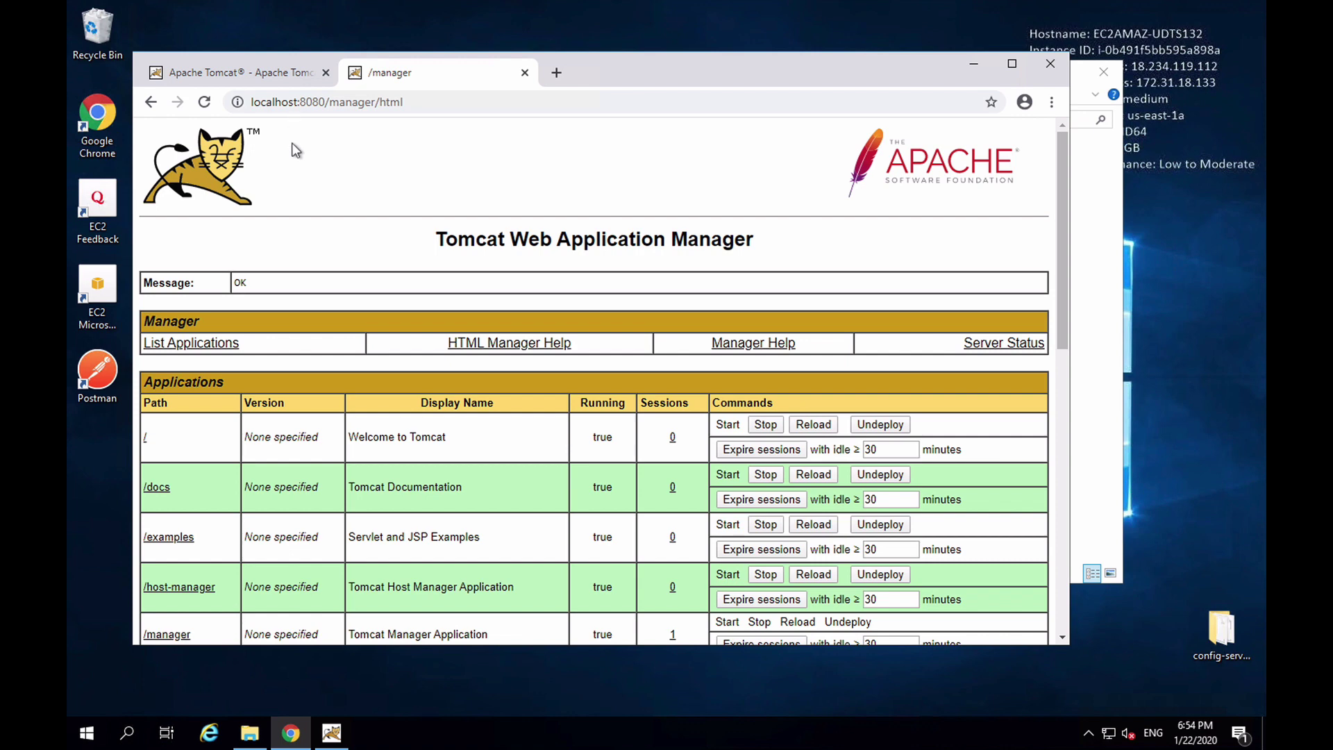
pyautogui.click(331, 731)
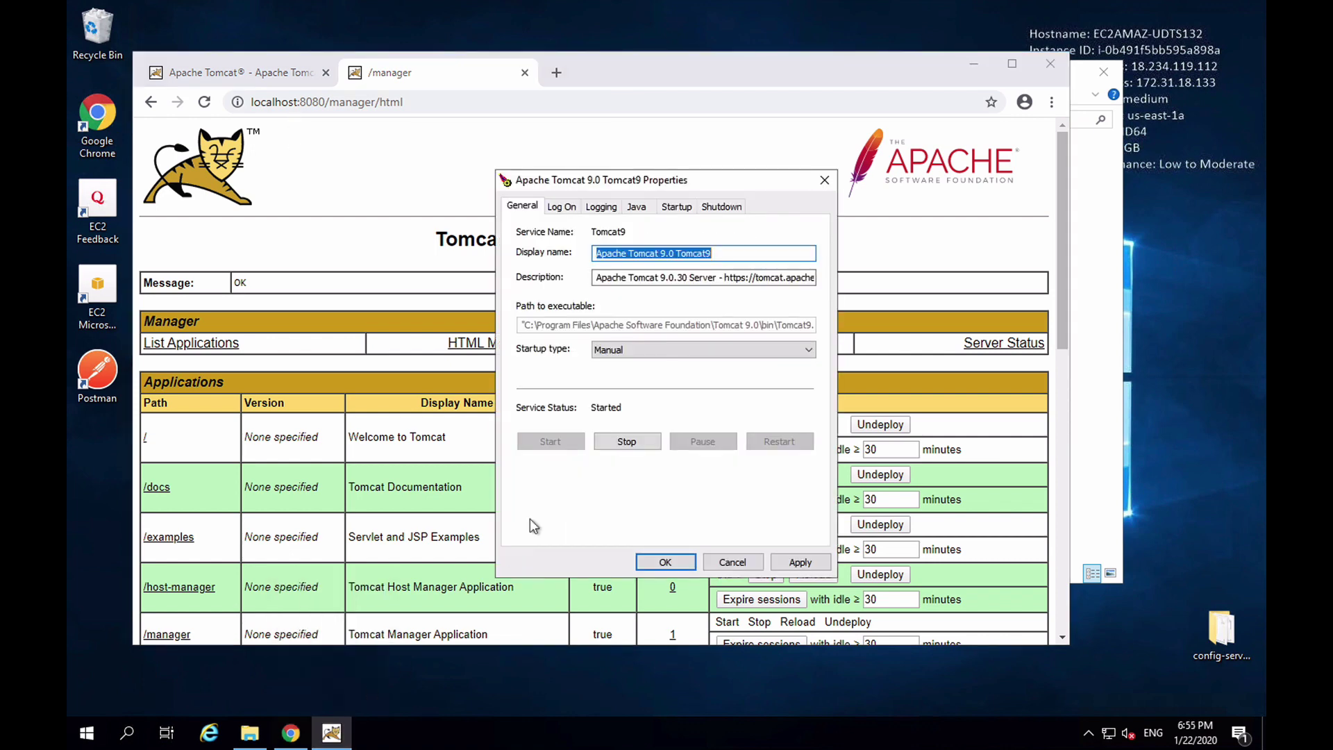
pyautogui.click(618, 443)
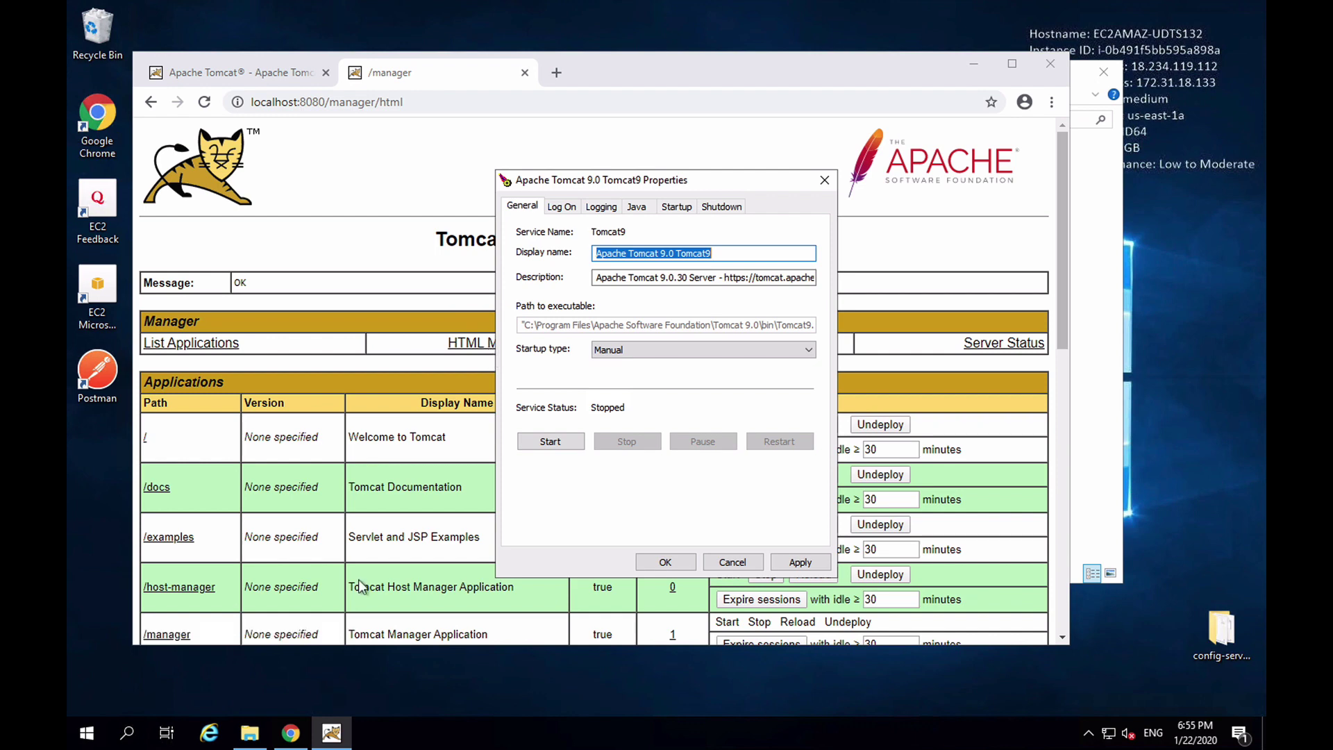
pyautogui.click(249, 735)
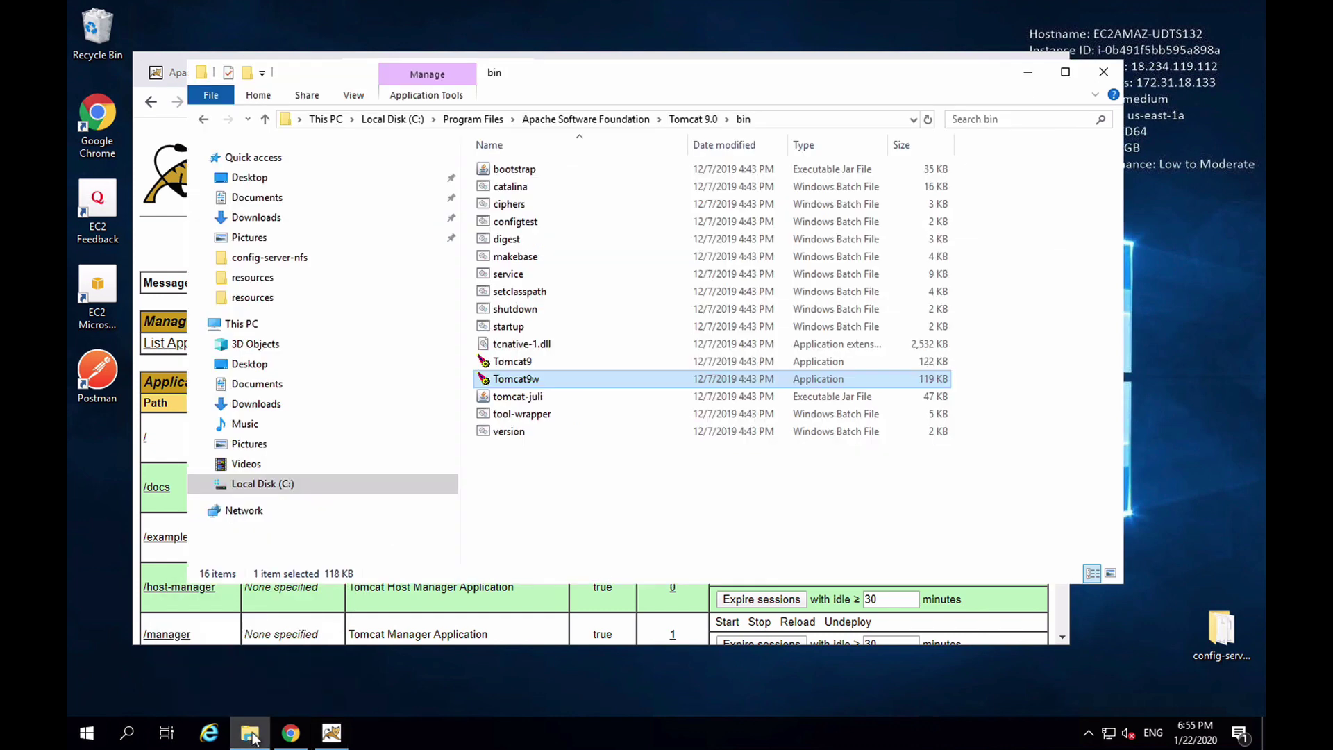
# Go to the Tomcat 9.0 conf folder and open tomcat-users with Notepad.
pyautogui.click(693, 119)
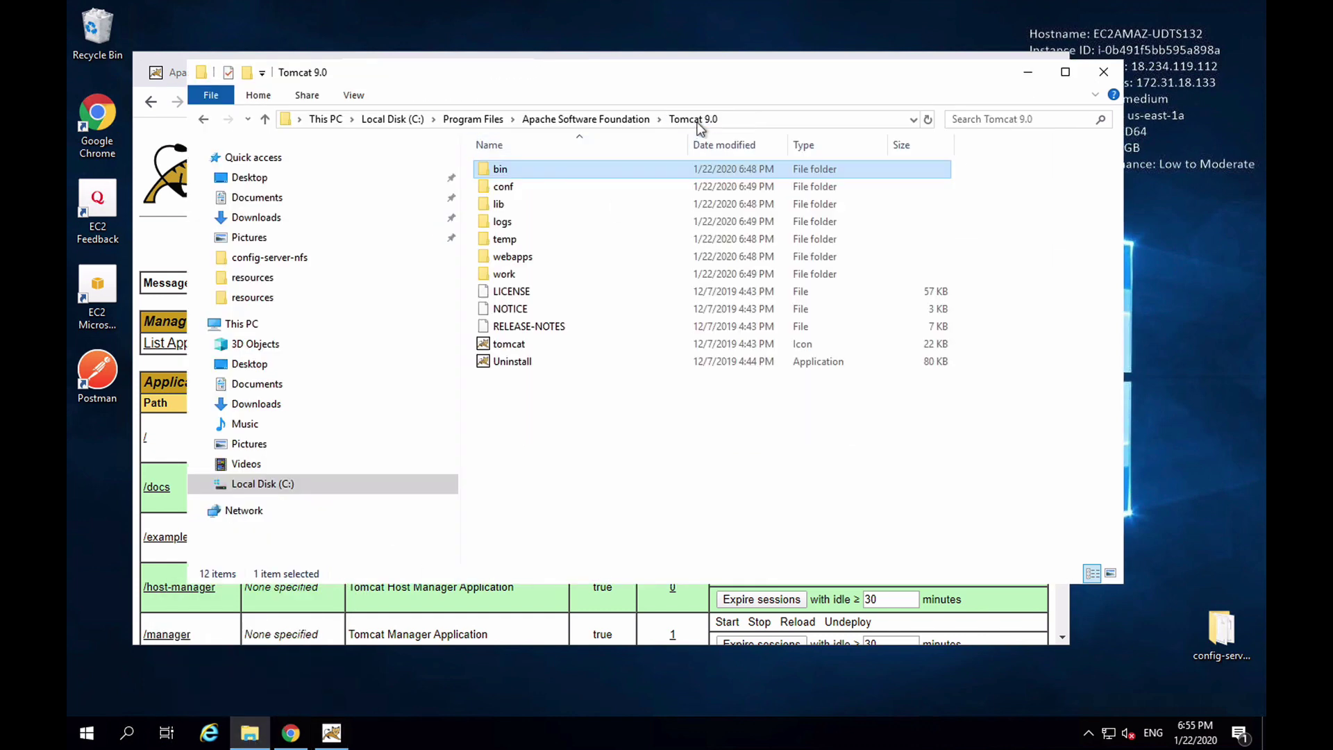
pyautogui.click(503, 189)
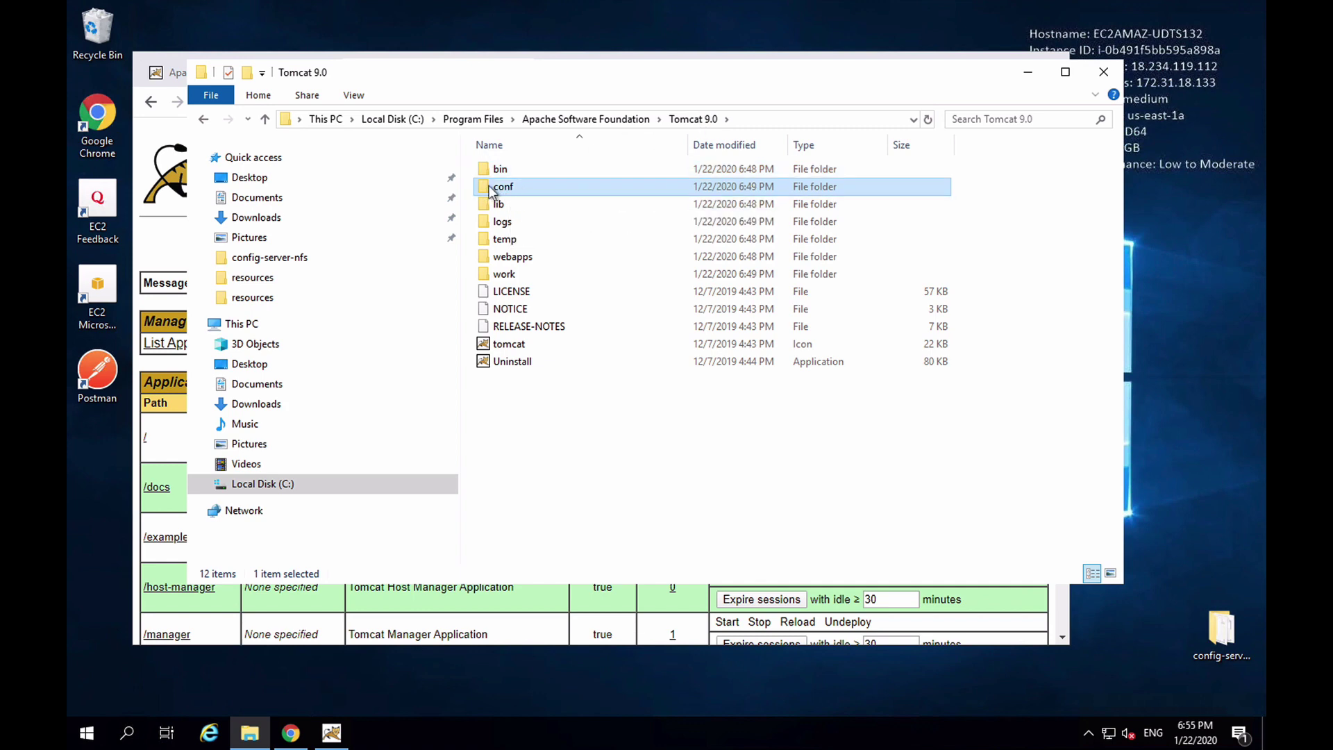
pyautogui.doubleClick(504, 192)
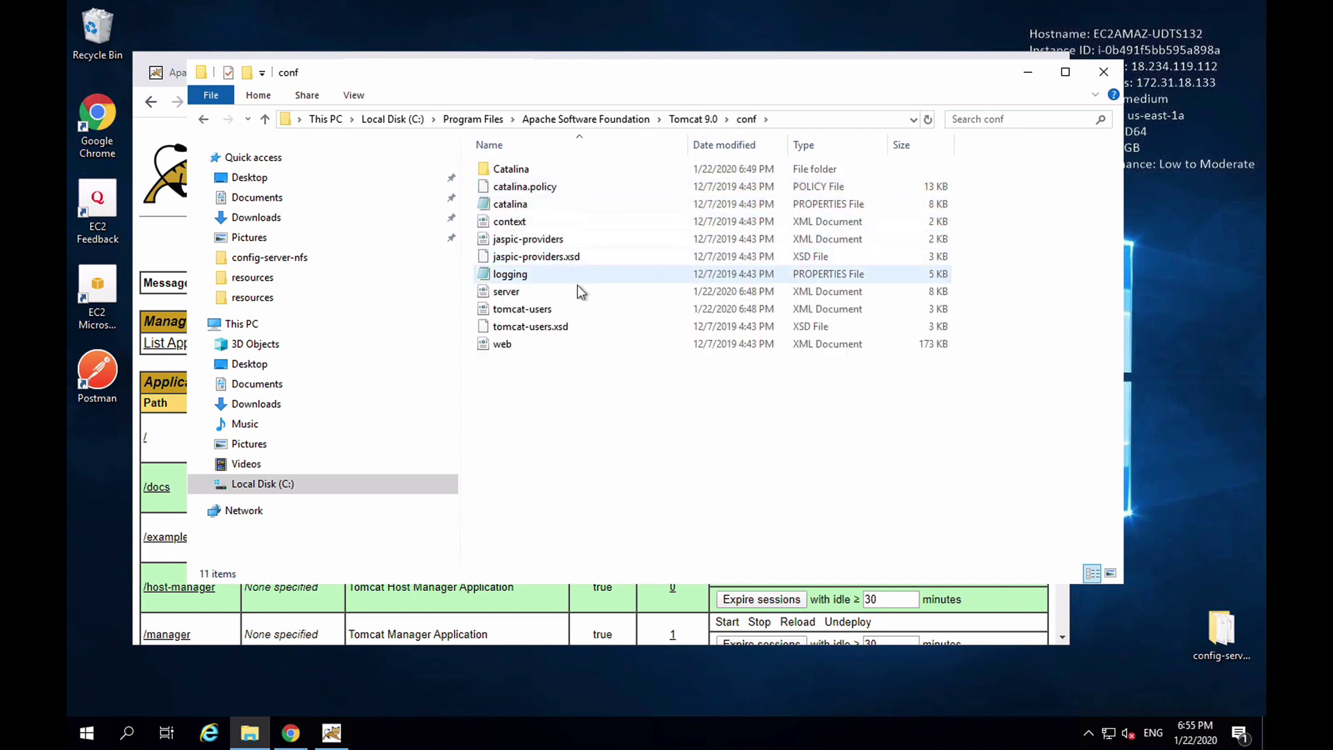
pyautogui.click(536, 312)
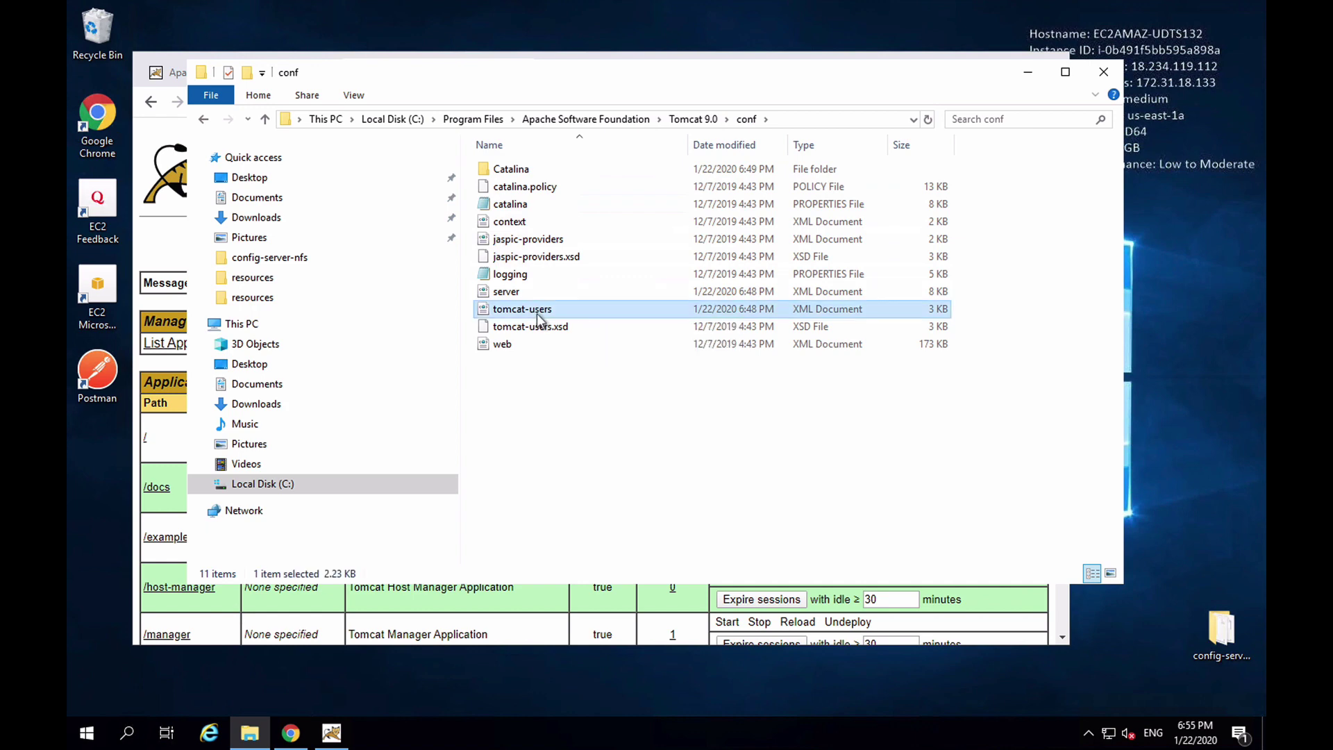
pyautogui.rightClick(538, 313)
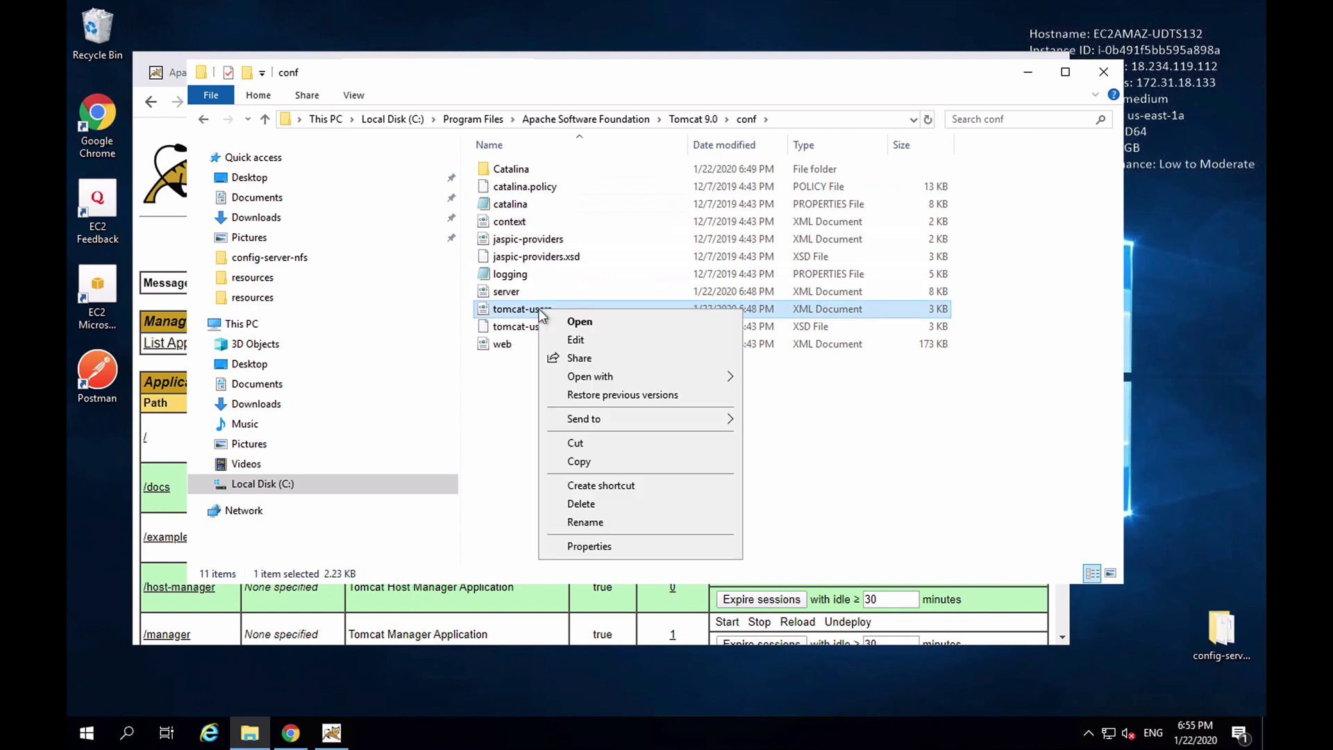
pyautogui.moveTo(604, 376)
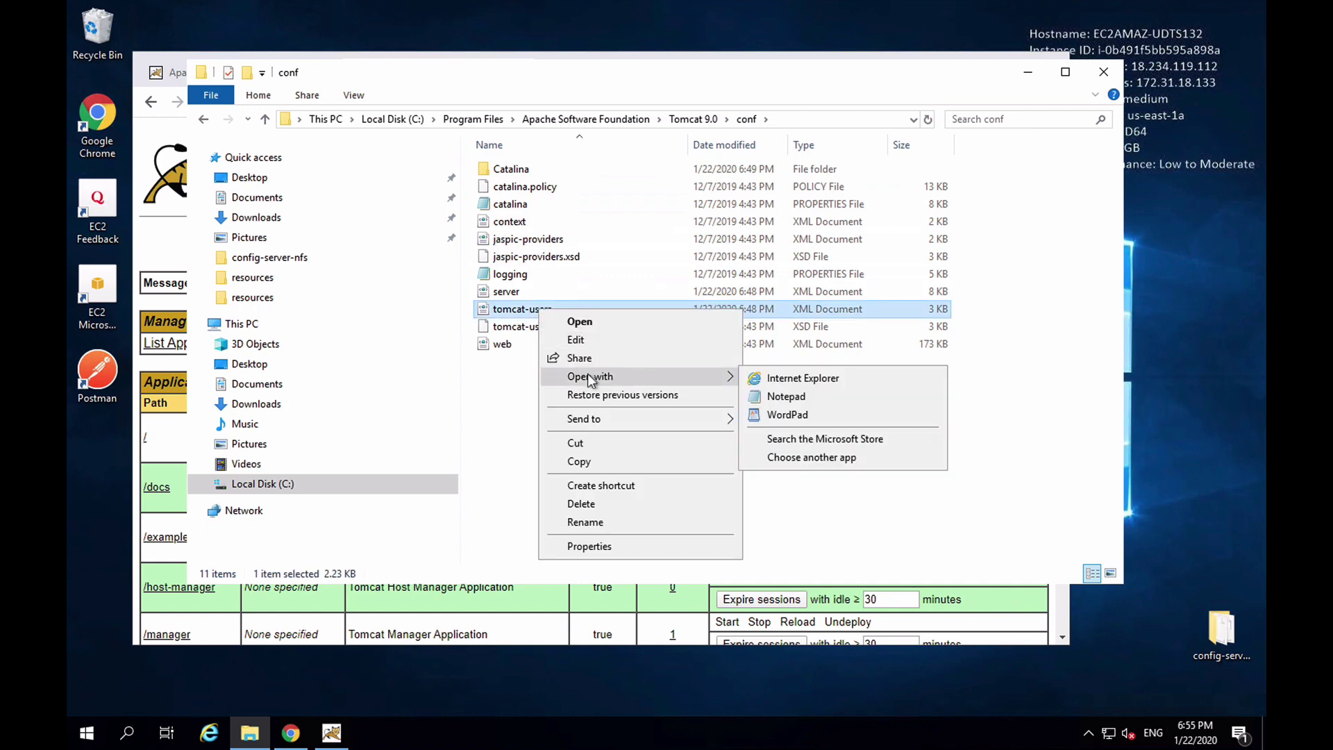
pyautogui.click(786, 396)
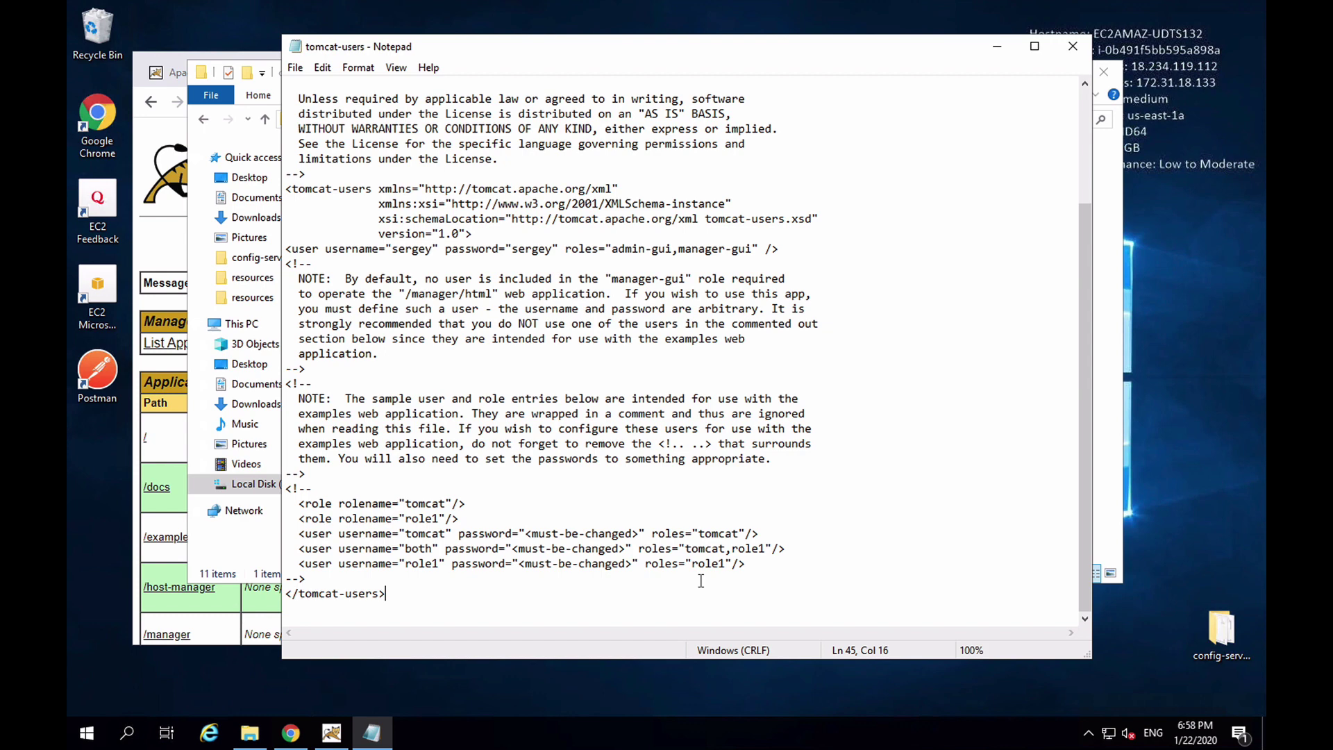
# Append a character to the manager user's password in tomcat-users and save the file.
pyautogui.moveTo(781, 248); pyautogui.dragTo(273, 254)
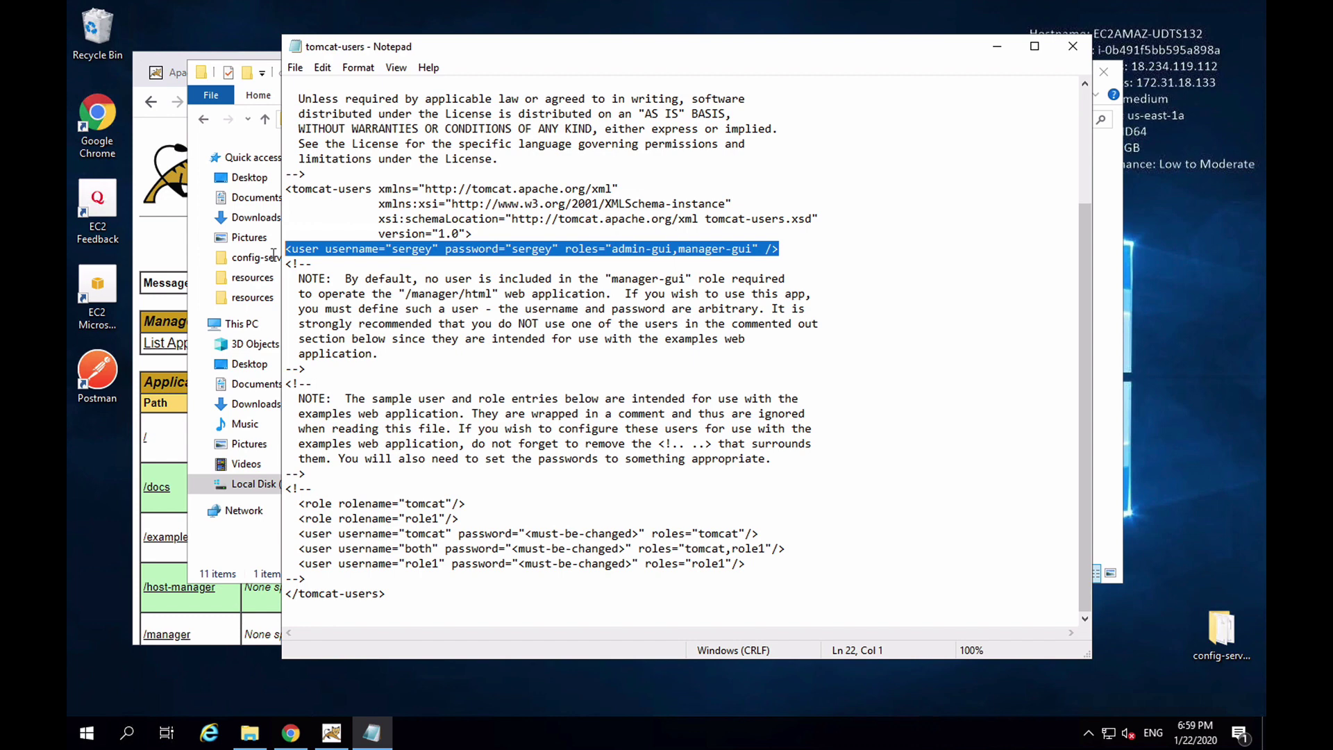
pyautogui.doubleClick(538, 249)
pyautogui.click(540, 248)
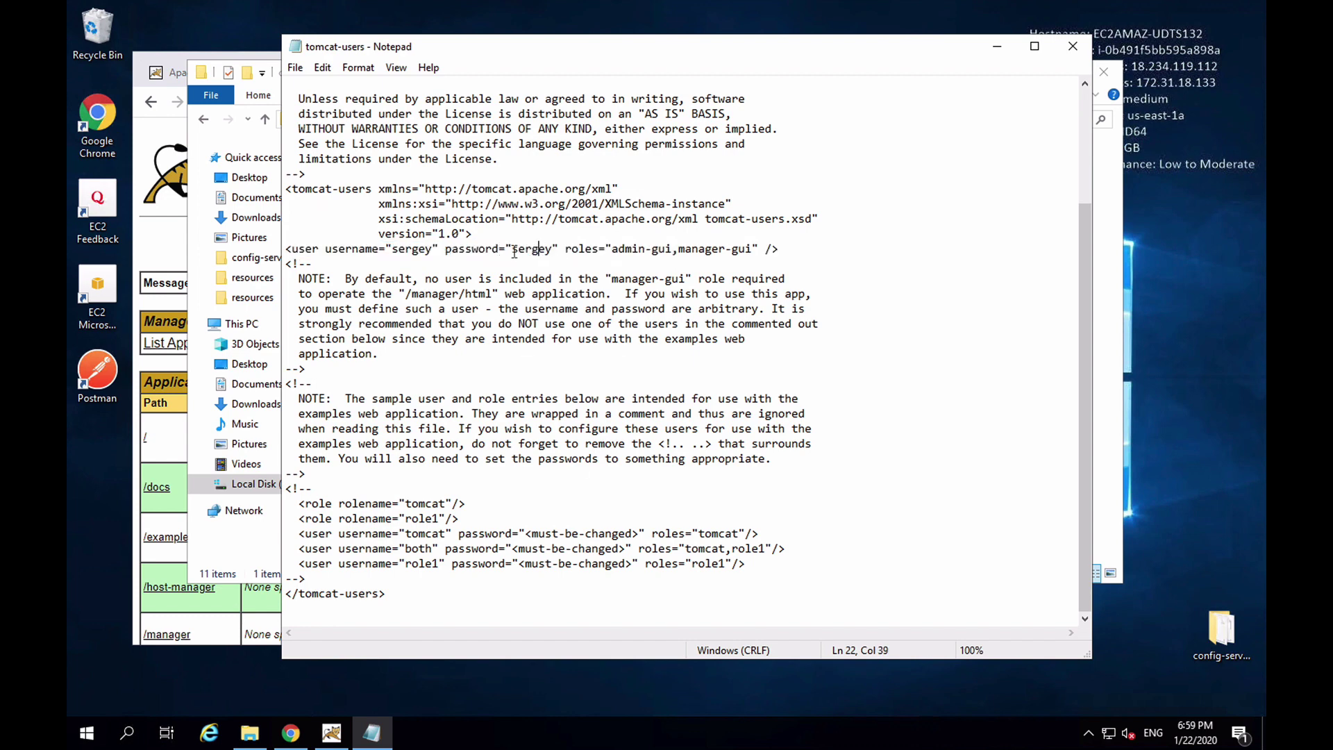
pyautogui.doubleClick(517, 248)
pyautogui.click(555, 249)
pyautogui.click(552, 249)
pyautogui.write('2')
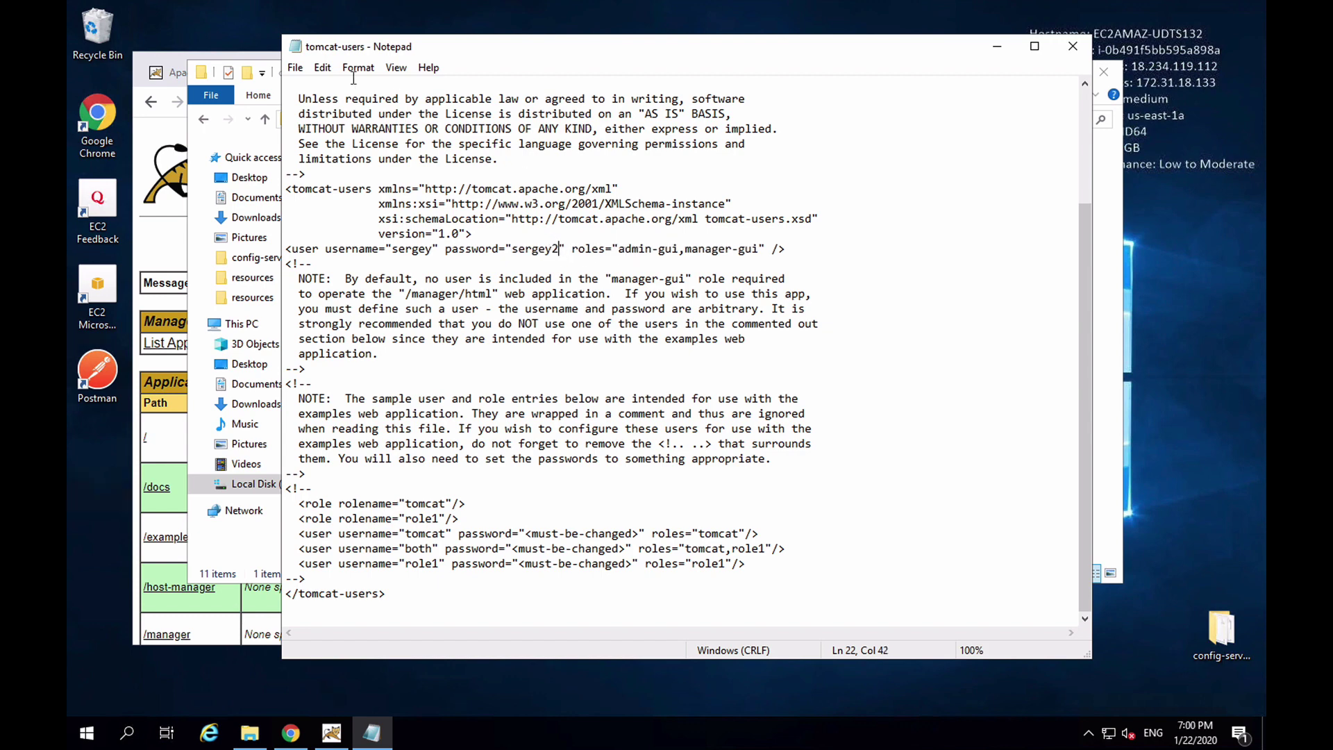
pyautogui.click(295, 67)
pyautogui.click(318, 125)
# Start the Tomcat9 service again from Apache Tomcat 9.0 Properties.
pyautogui.click(332, 733)
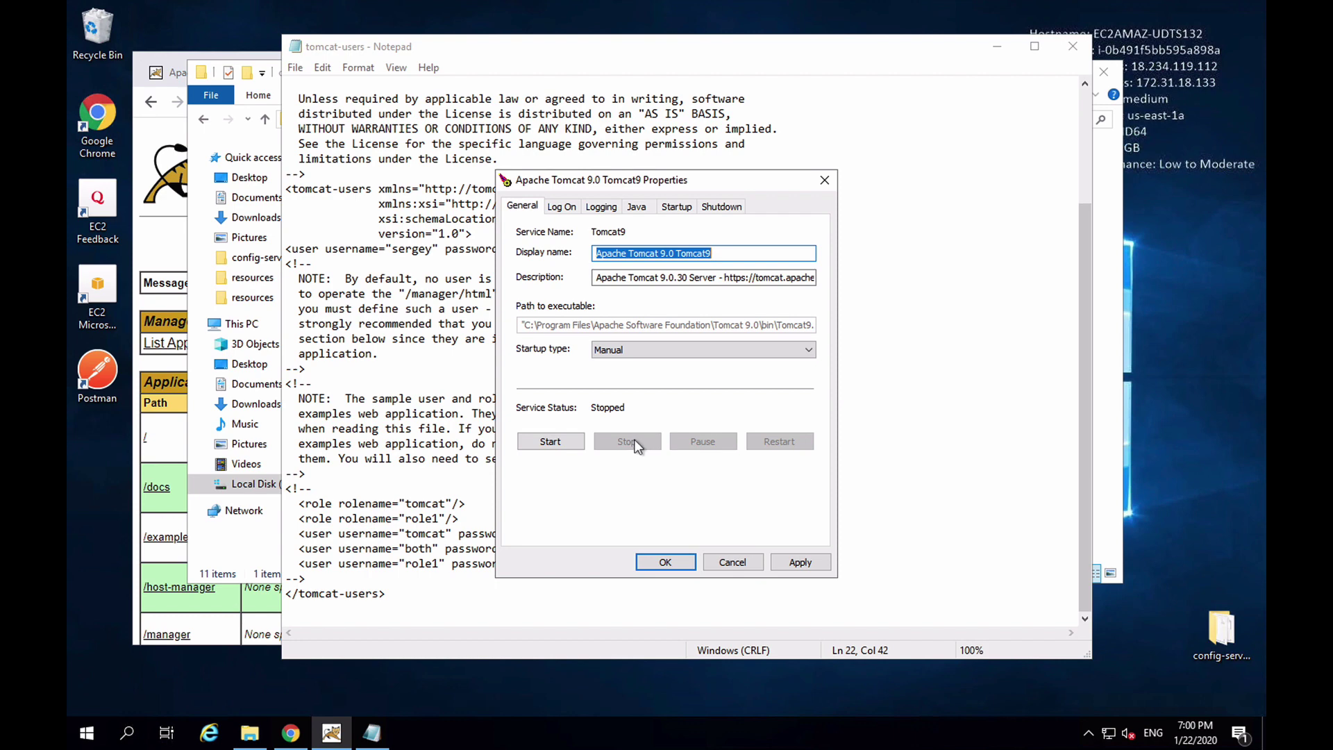
pyautogui.click(552, 443)
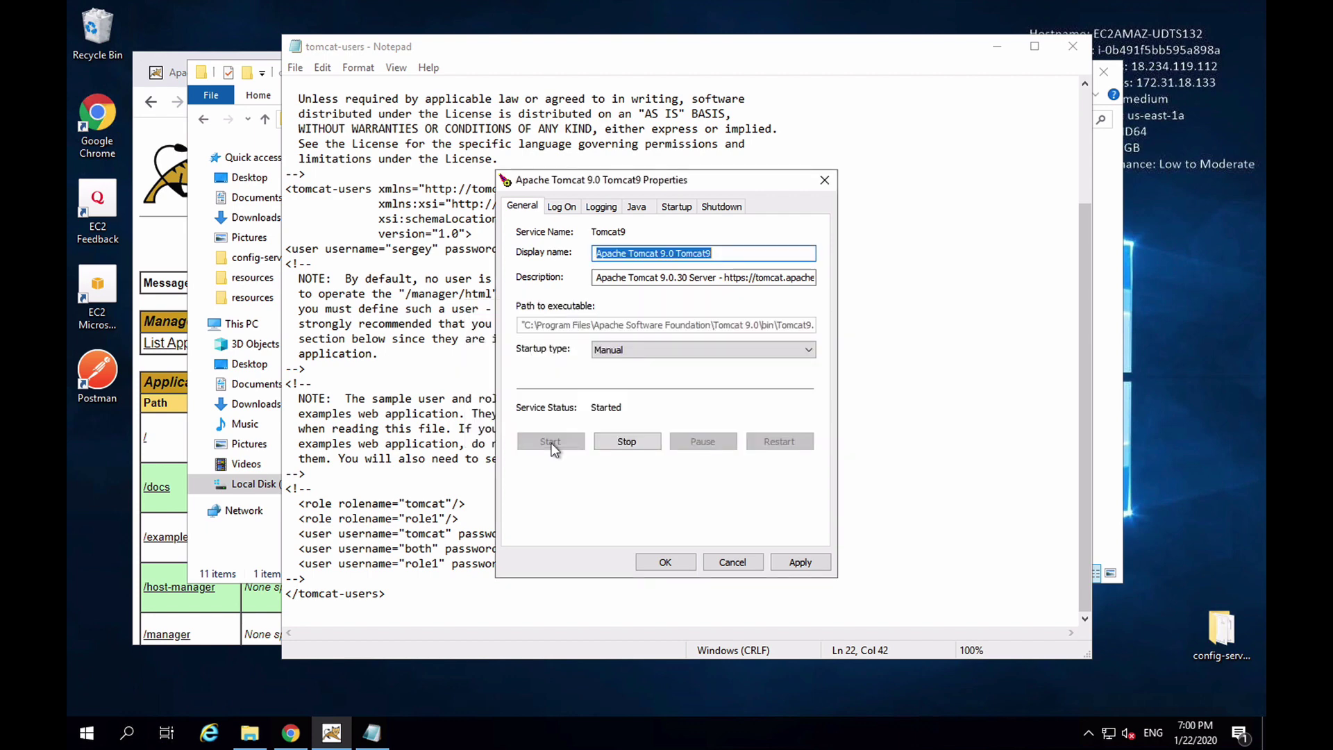
pyautogui.click(292, 736)
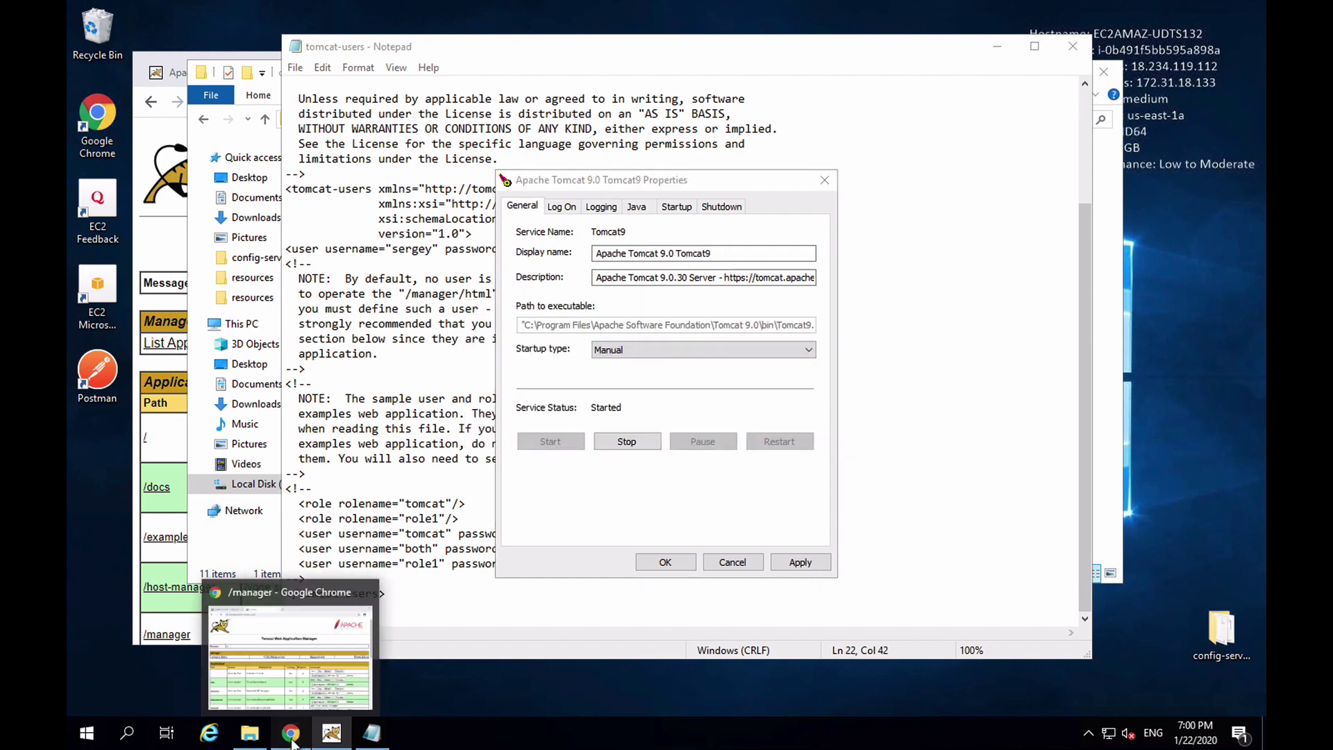
# Reload the manager page, sign in with the new password, and dismiss Chrome's Update password offer.
pyautogui.click(204, 106)
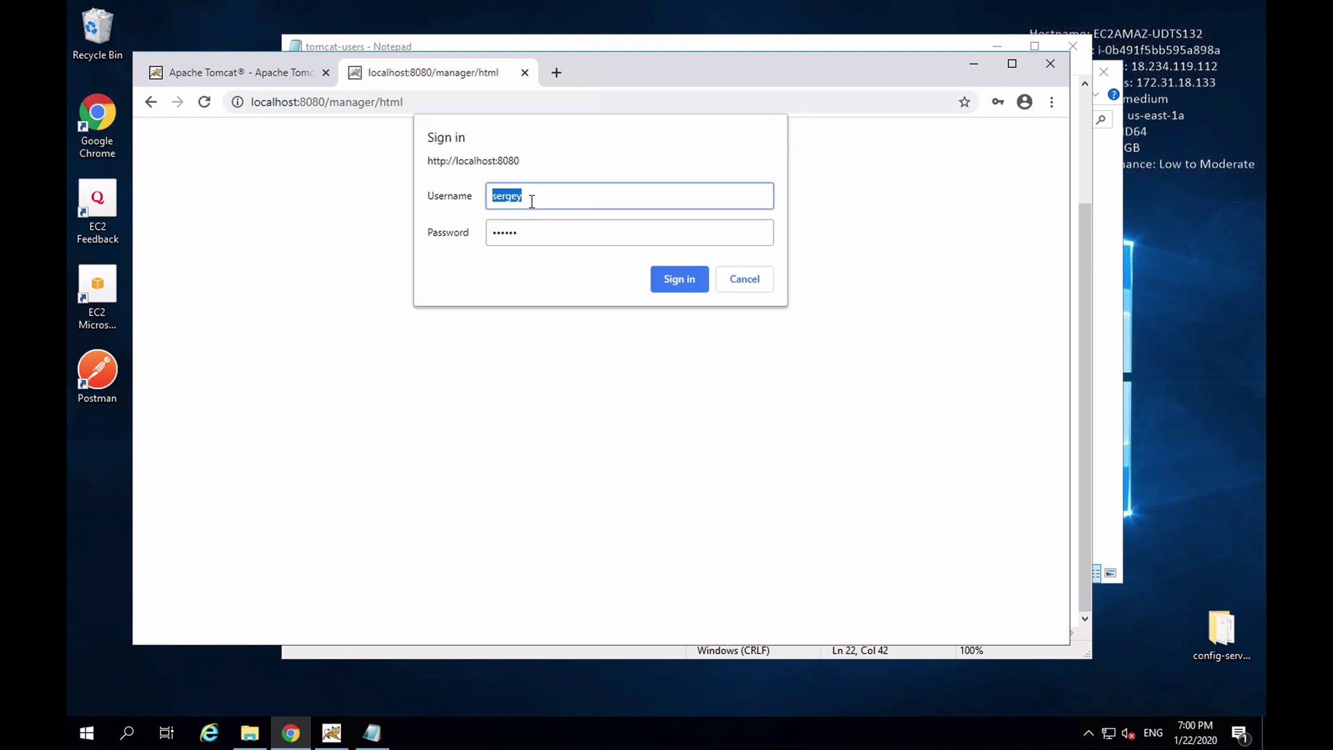
pyautogui.press('Tab')
pyautogui.write('•••••••')
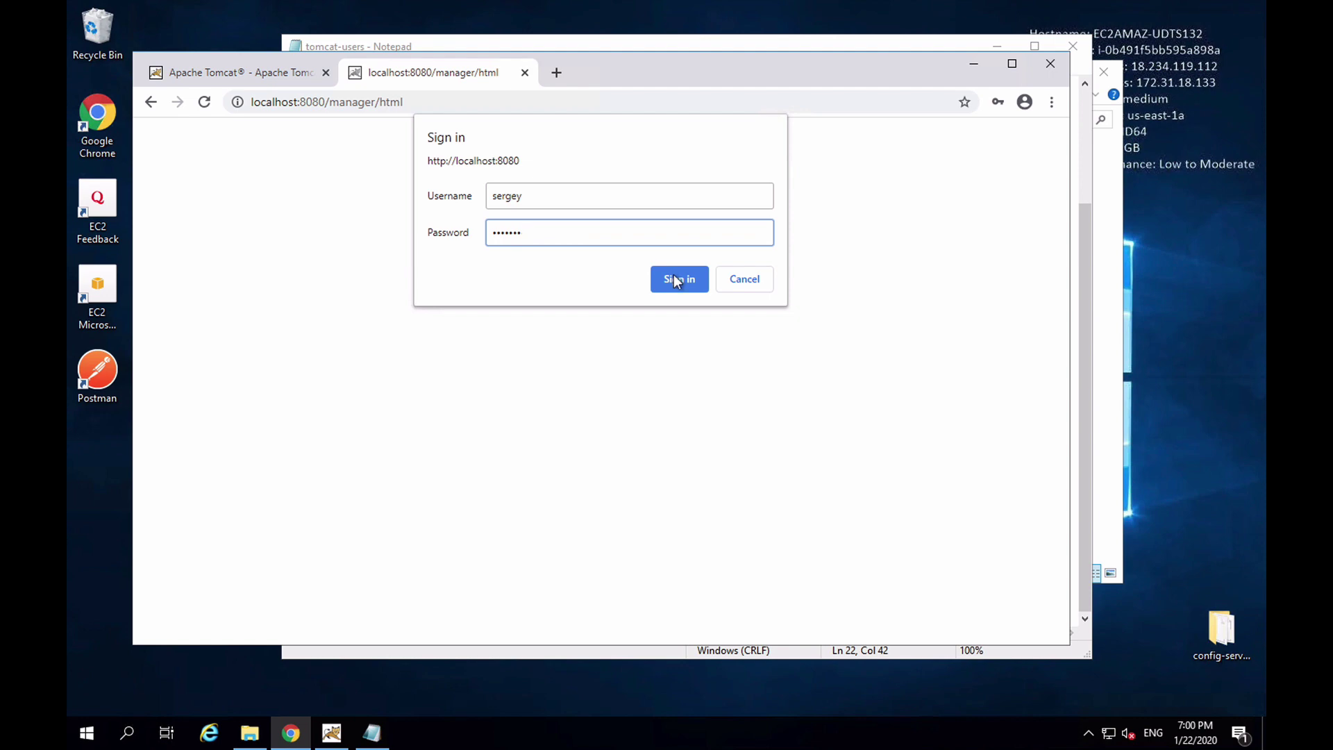
pyautogui.click(673, 275)
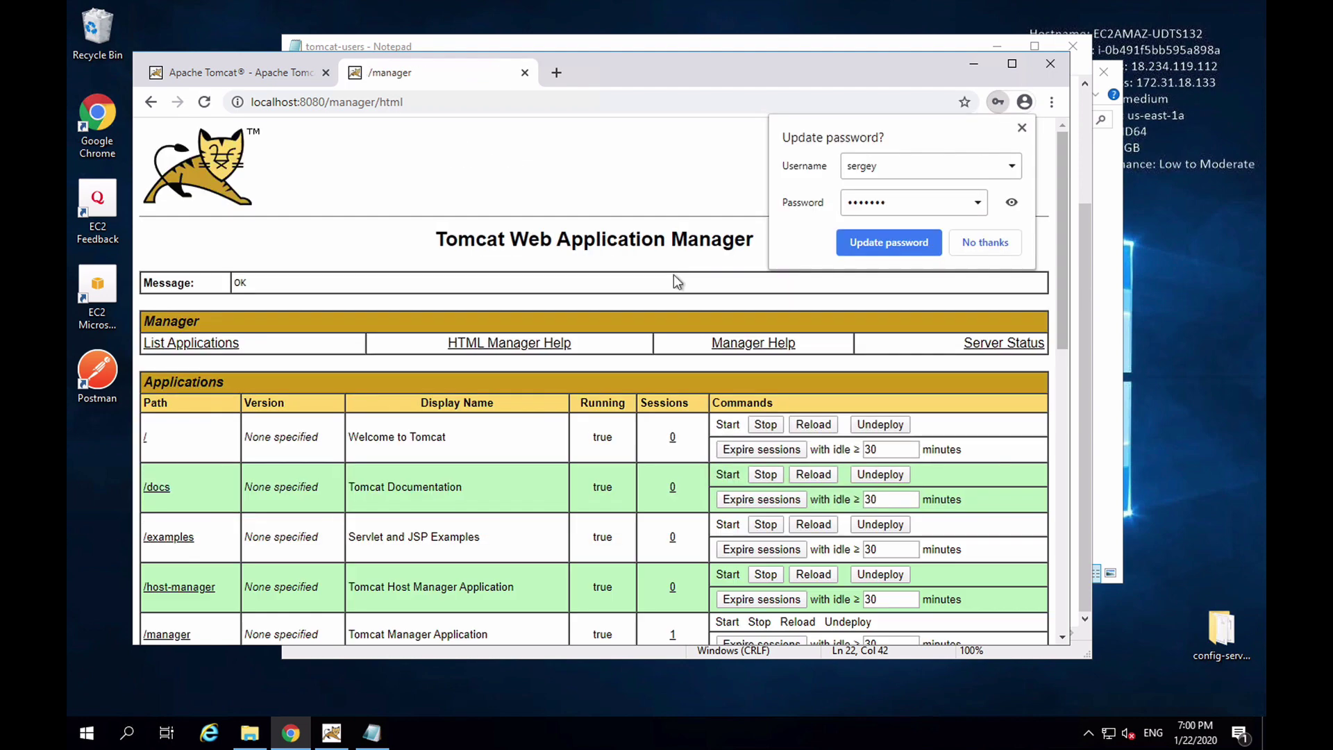
pyautogui.click(1025, 129)
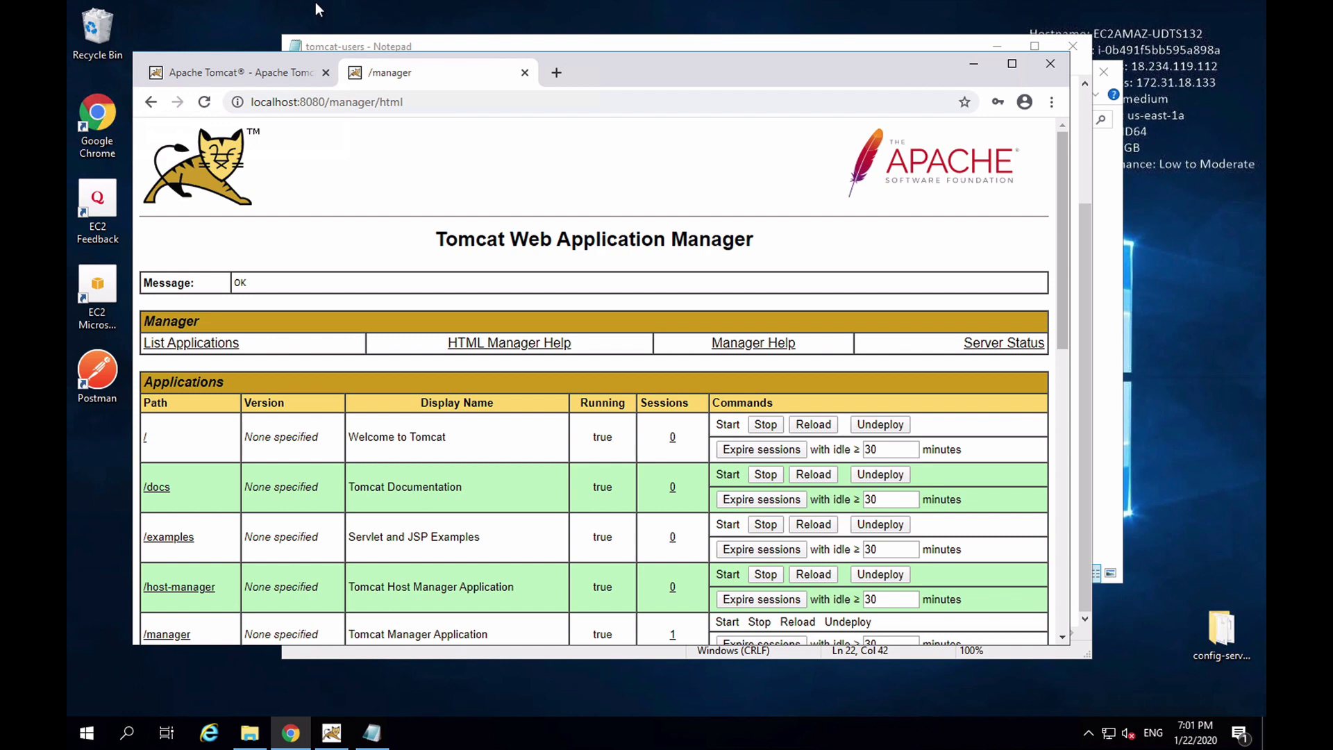
pyautogui.moveTo(315, 2)
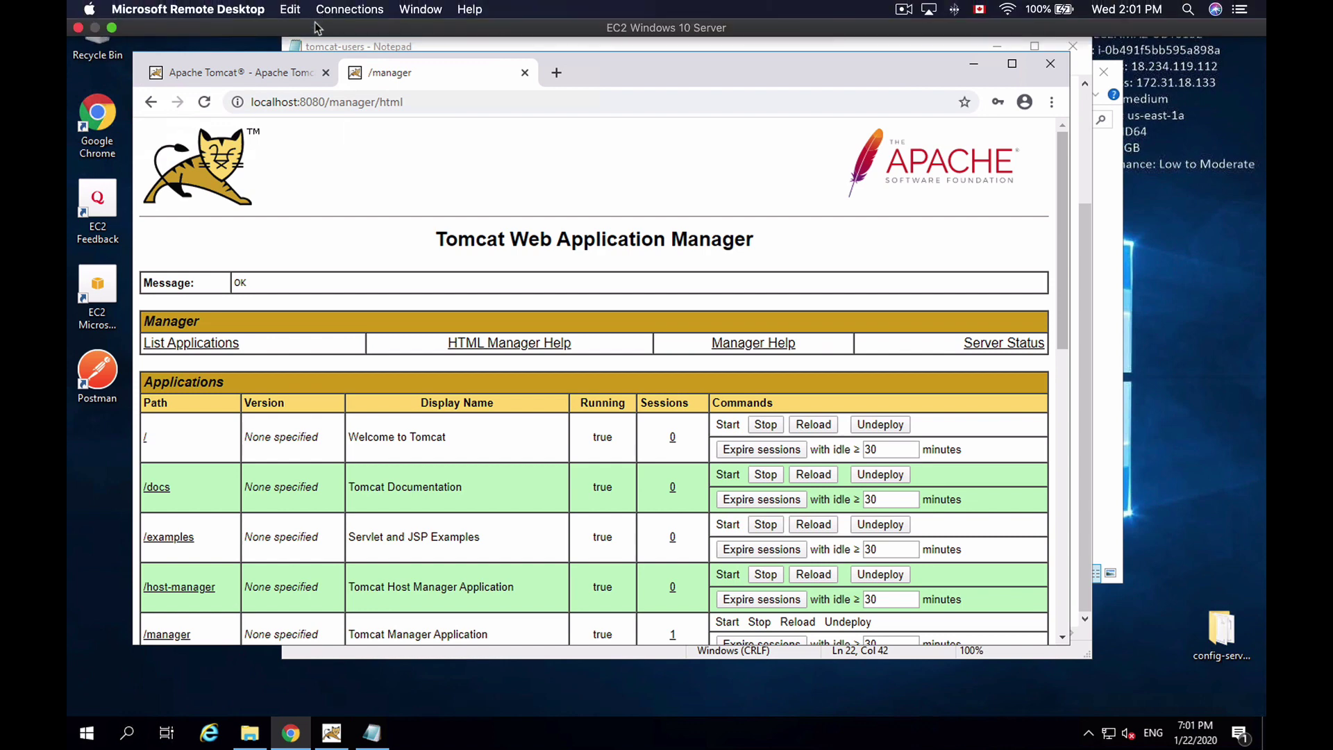
# Exit full screen, shrink the Remote Desktop window, and bring Safari's EC2 Instances list forward.
pyautogui.click(112, 27)
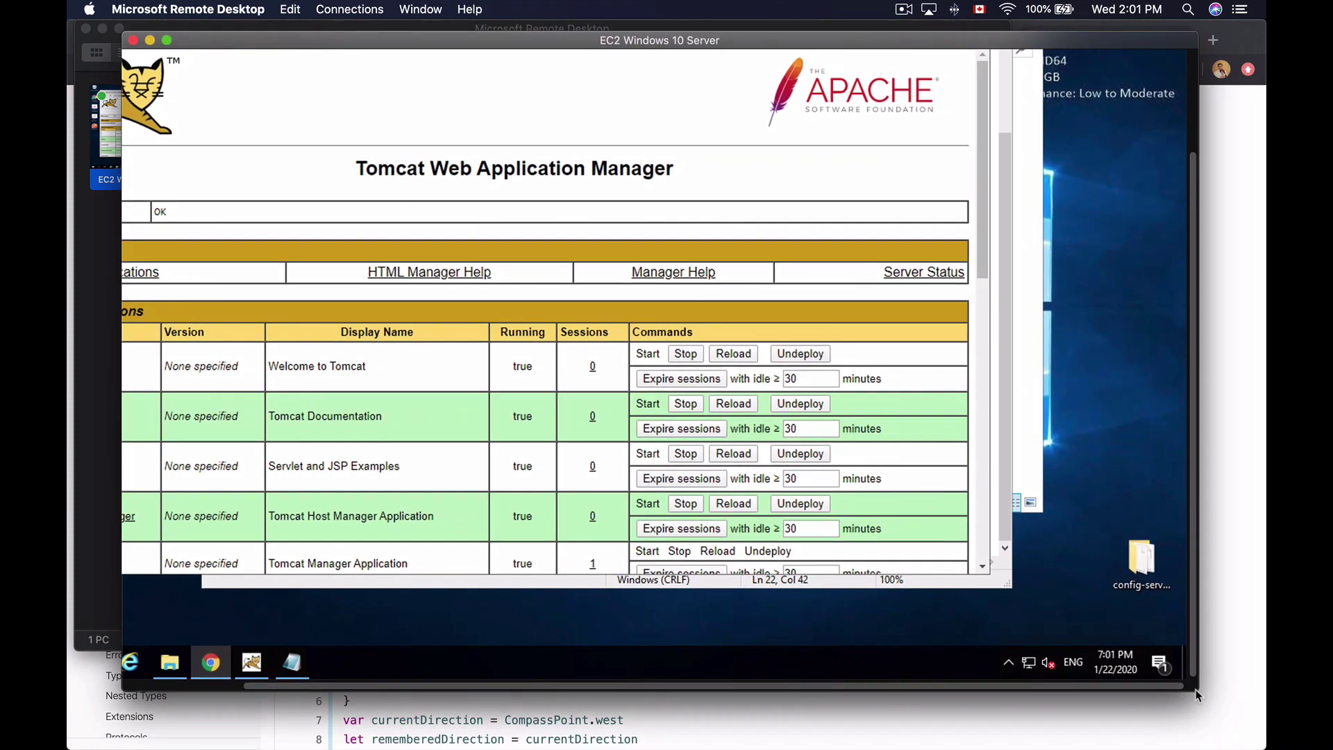
pyautogui.moveTo(1197, 690); pyautogui.dragTo(1145, 604)
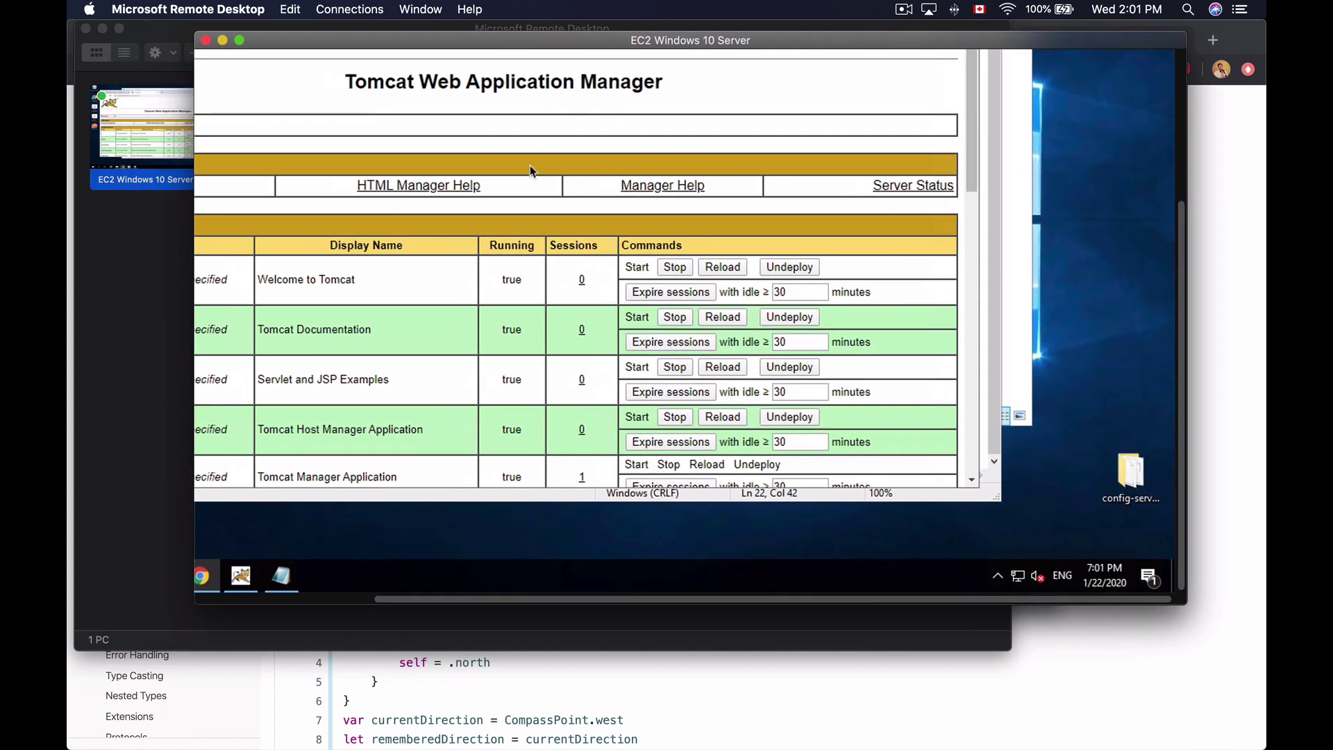
pyautogui.moveTo(238, 736); pyautogui.dragTo(441, 285)
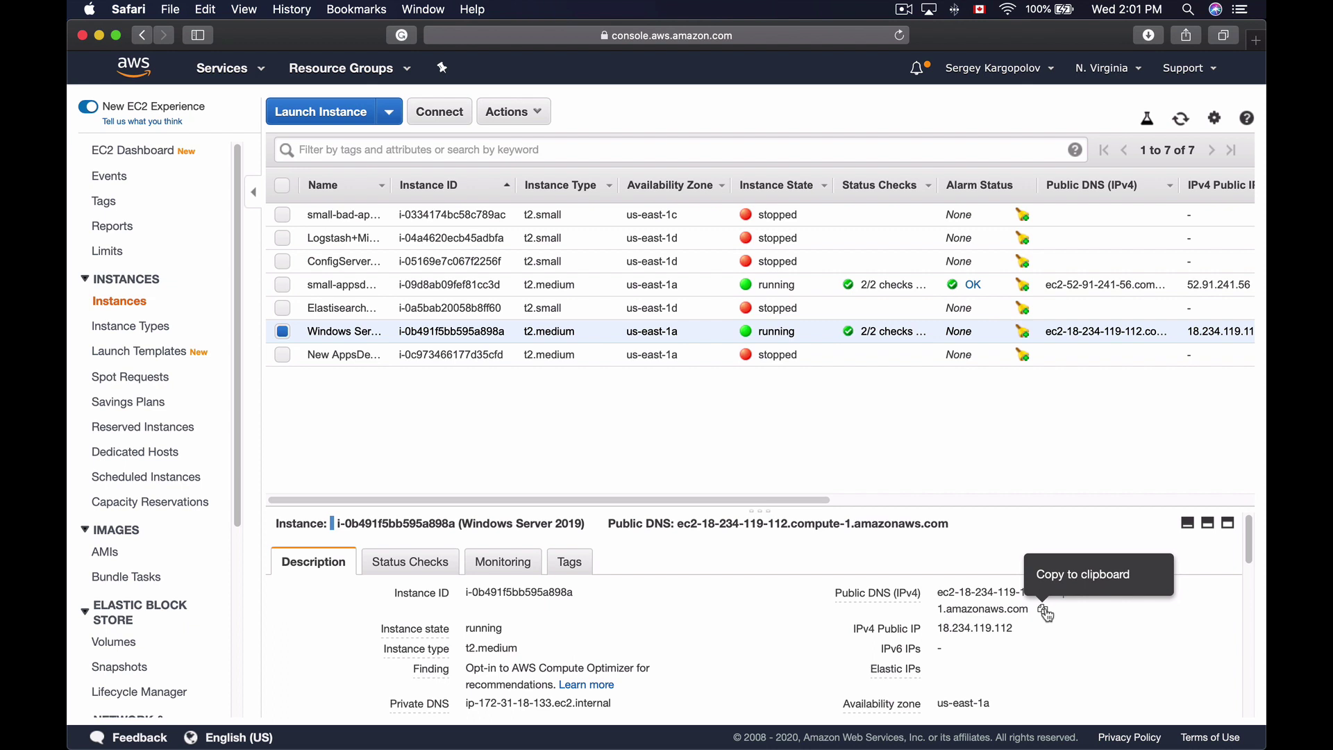
# Copy the instance's public DNS and load it with :8080/ appended in a new Safari tab.
pyautogui.click(1045, 611)
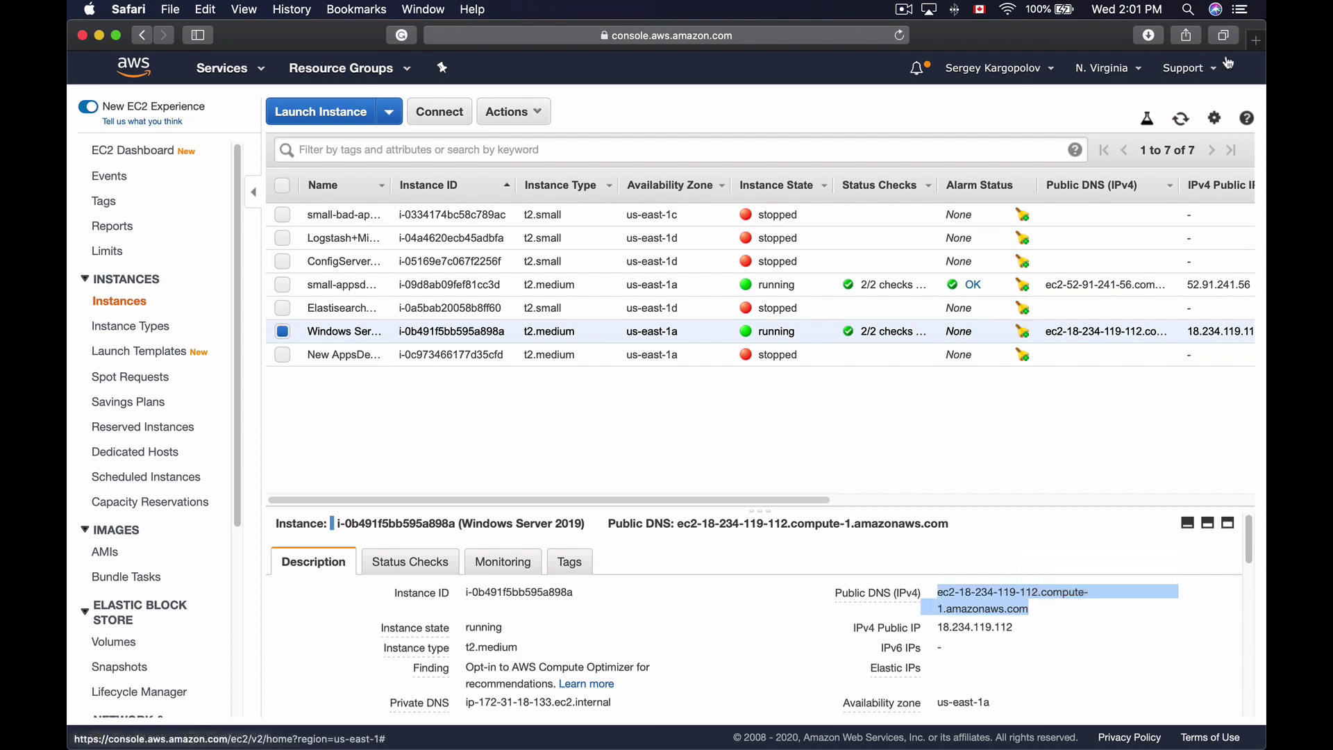
pyautogui.click(1255, 40)
pyautogui.press('super+v')
pyautogui.press('Return')
pyautogui.click(743, 36)
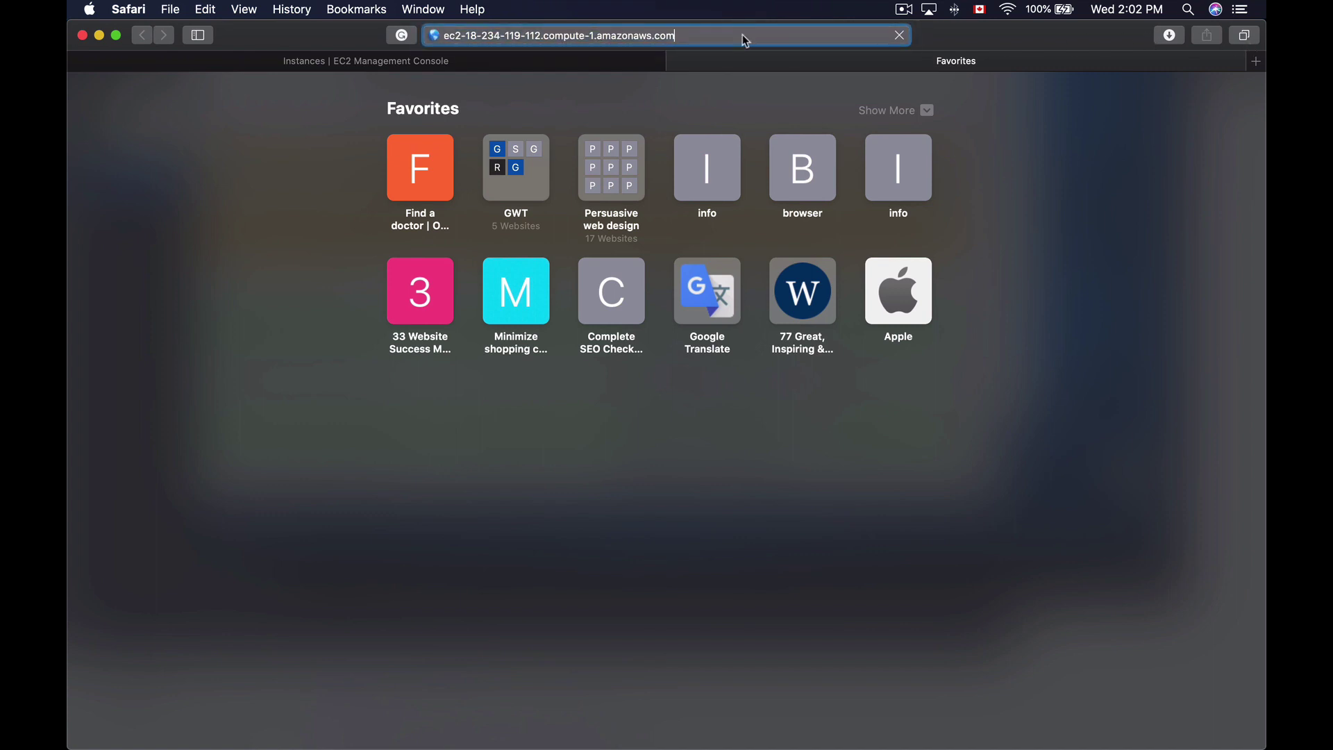
pyautogui.write(':8080/')
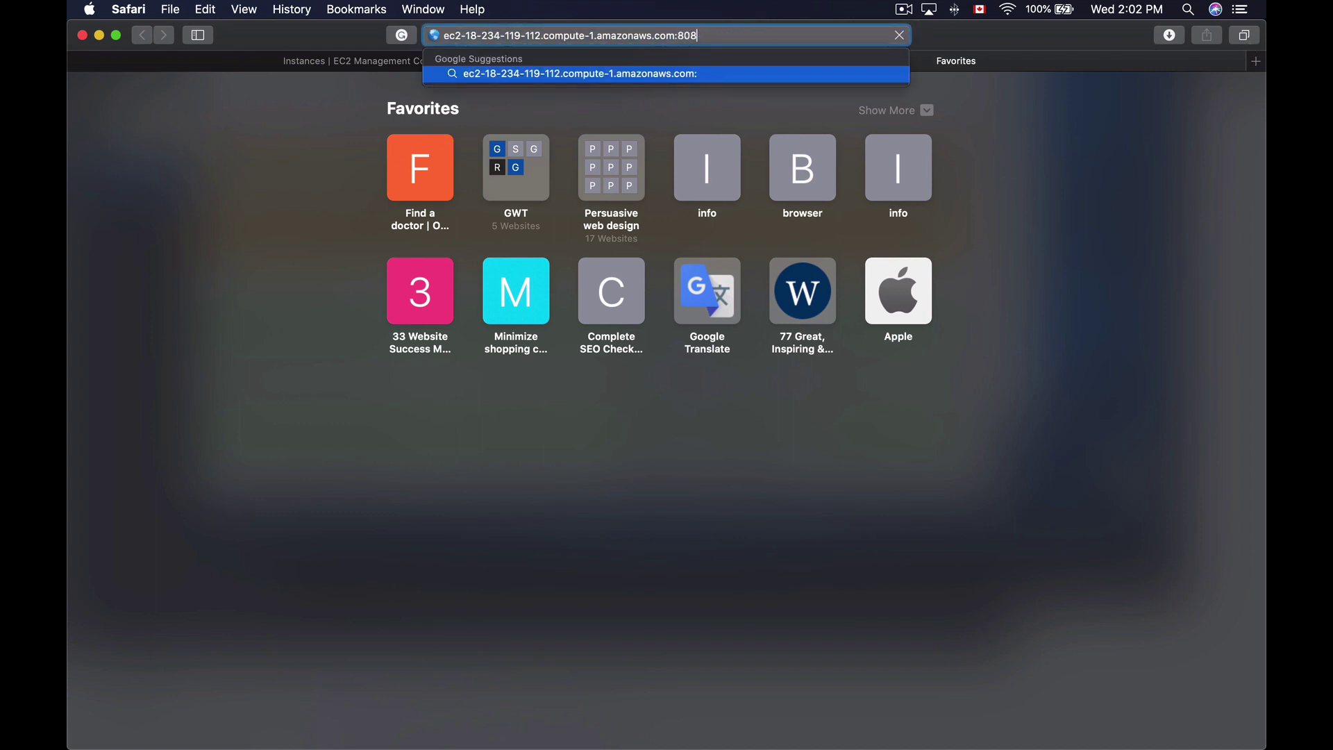
pyautogui.press('Return')
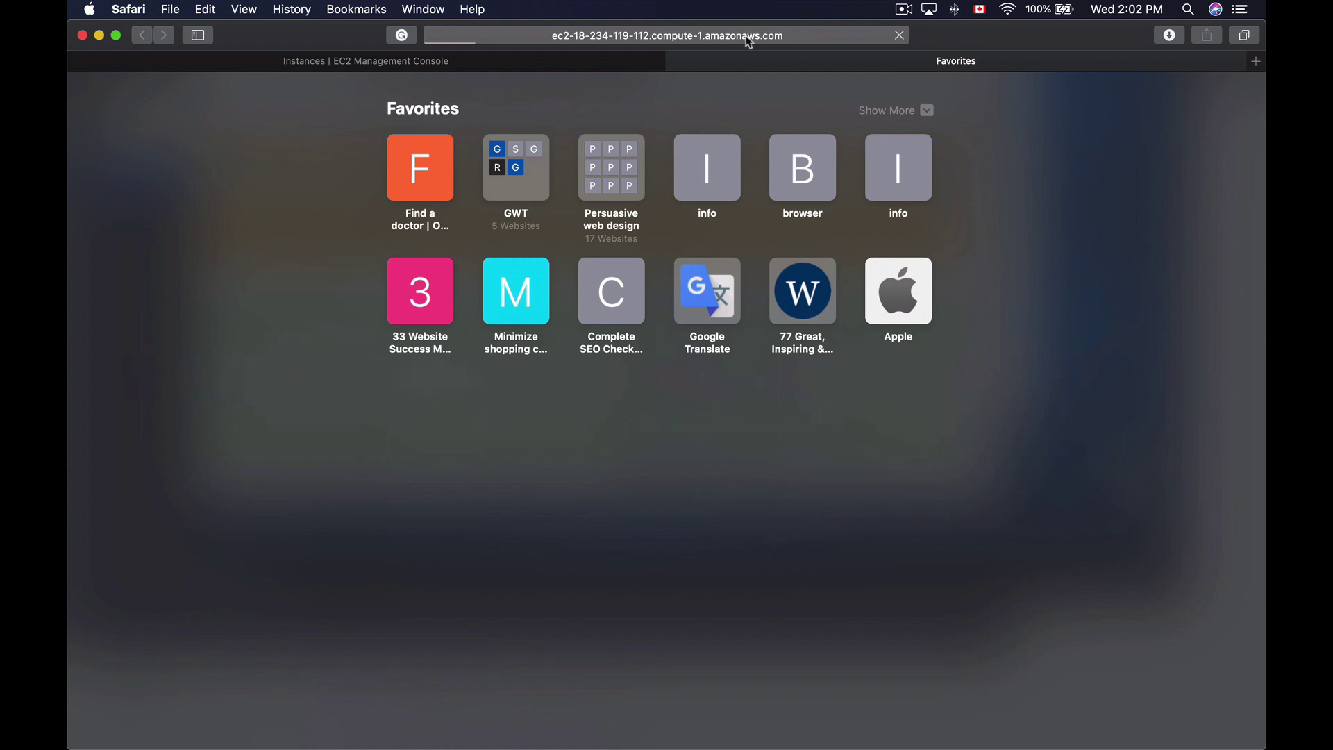
pyautogui.press('super+Tab')
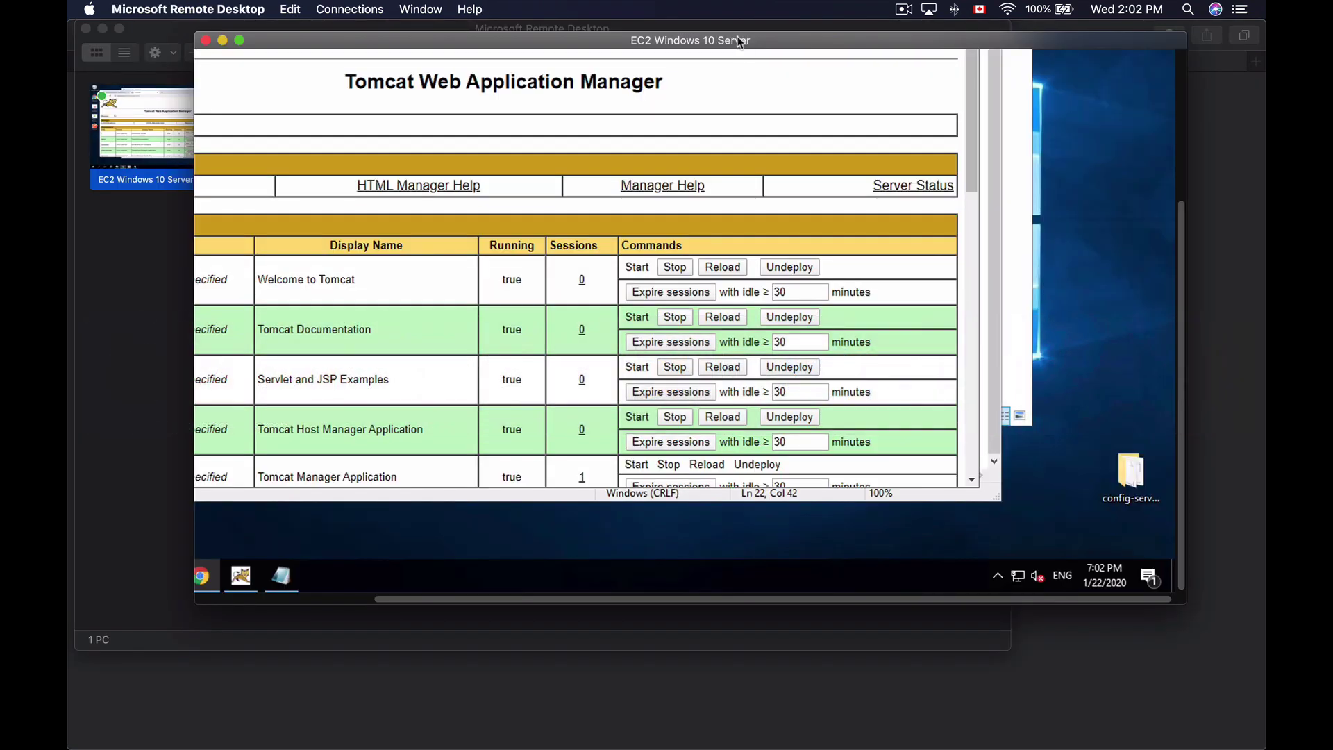
# Maximise the remote desktop and reach Windows Defender Firewall's Allowed apps list through Control Panel > System and Security.
pyautogui.moveTo(783, 47); pyautogui.dragTo(725, 50)
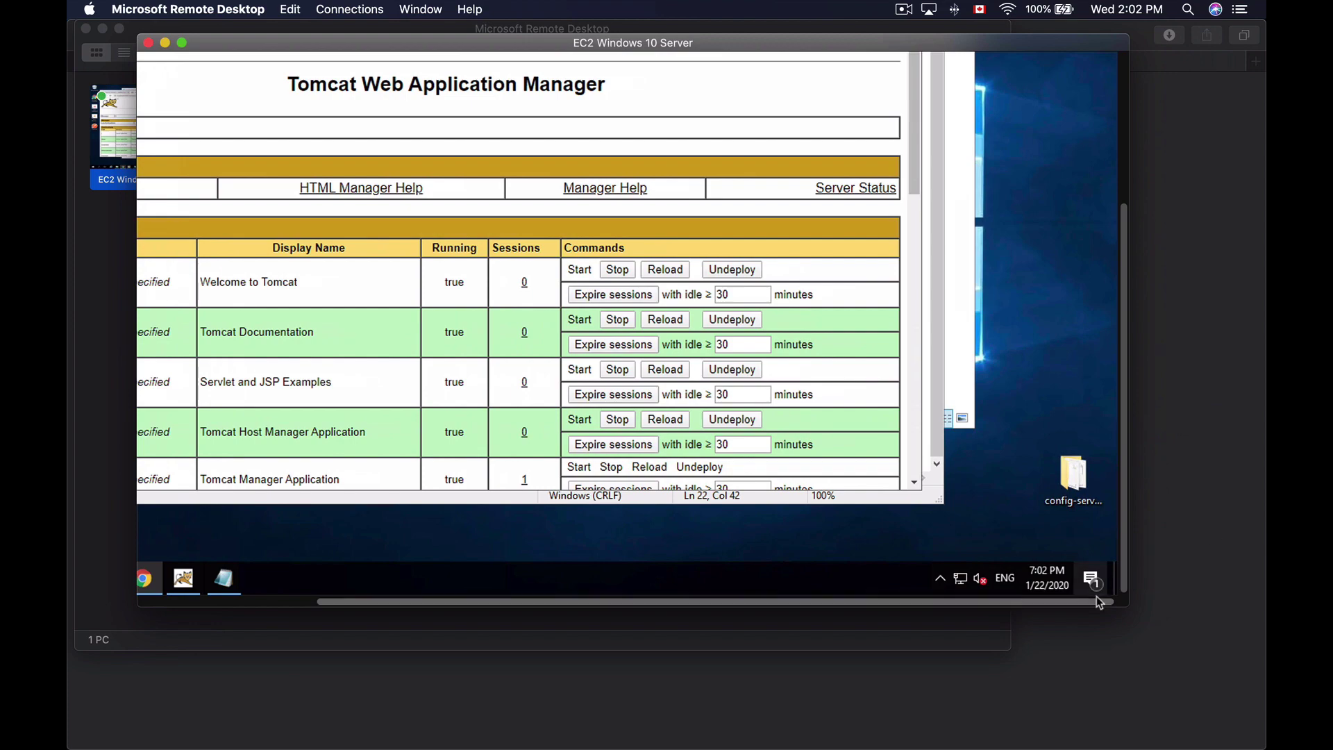
pyautogui.click(182, 42)
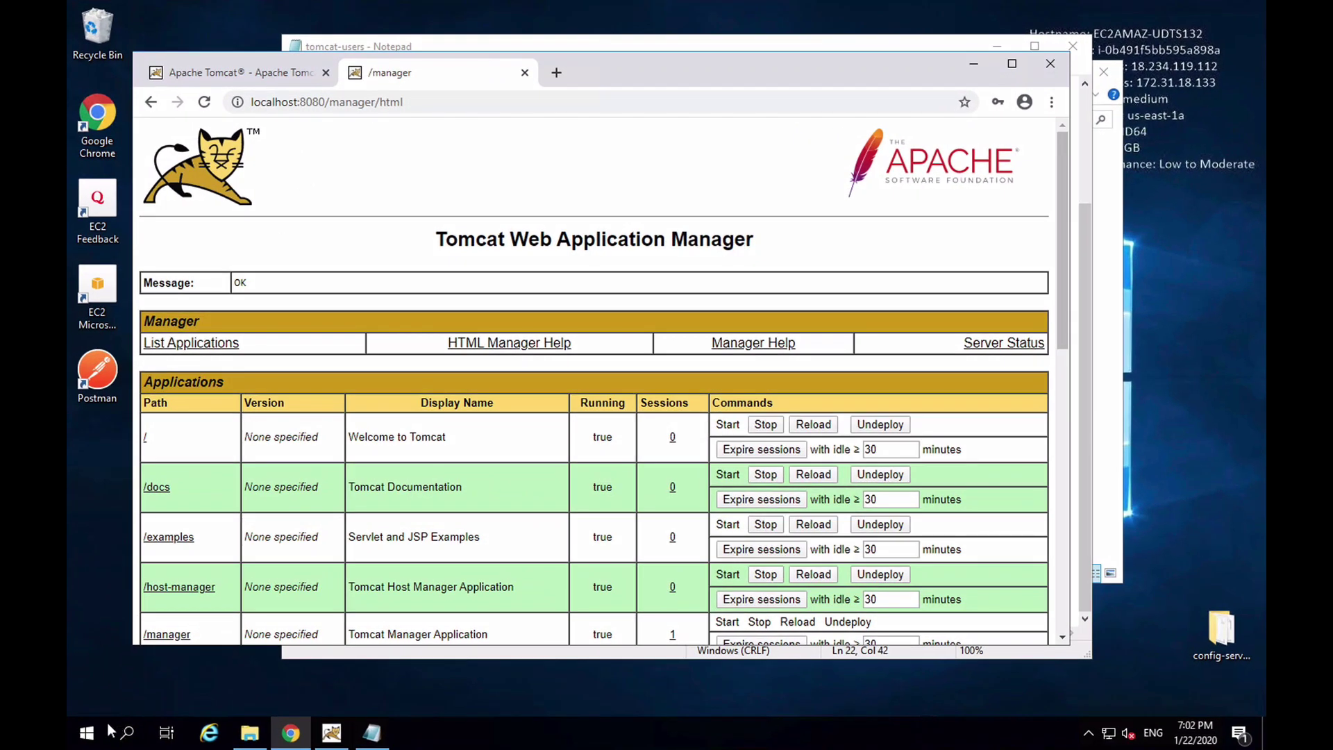
pyautogui.click(87, 734)
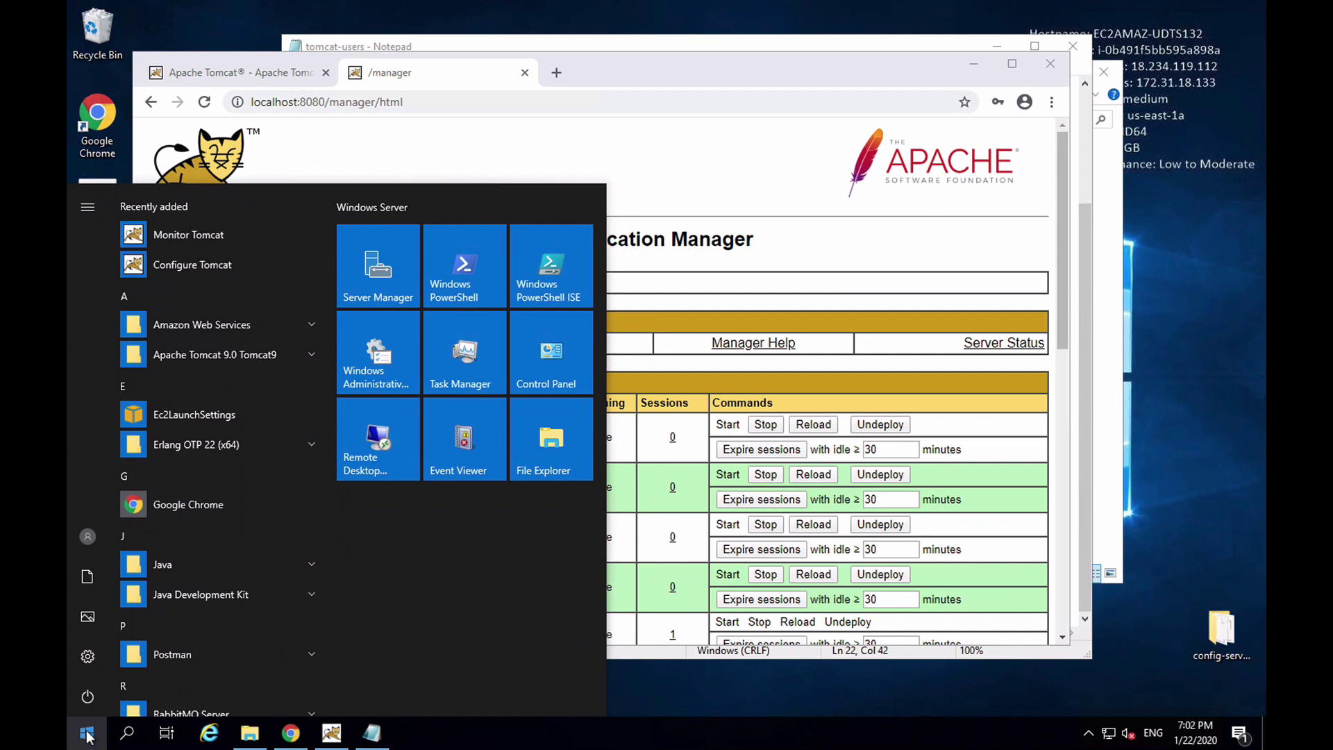
pyautogui.click(539, 362)
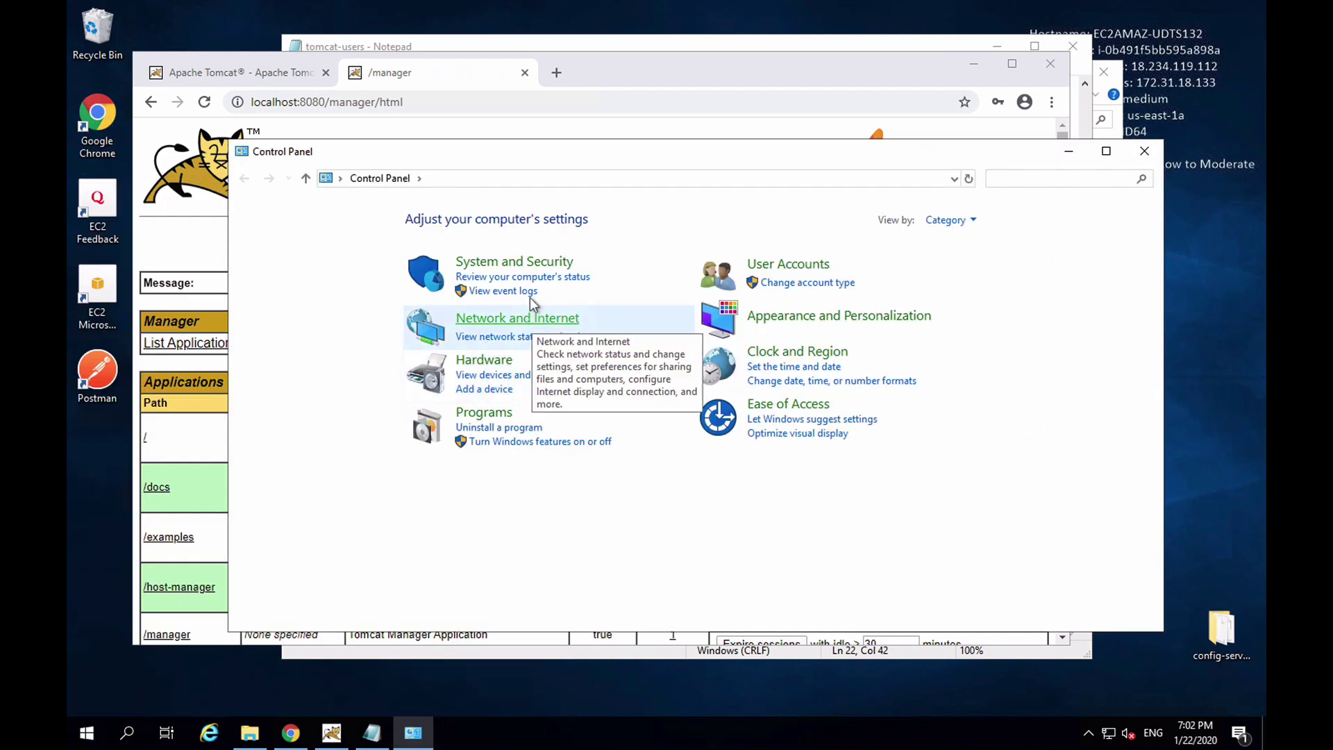
pyautogui.click(550, 262)
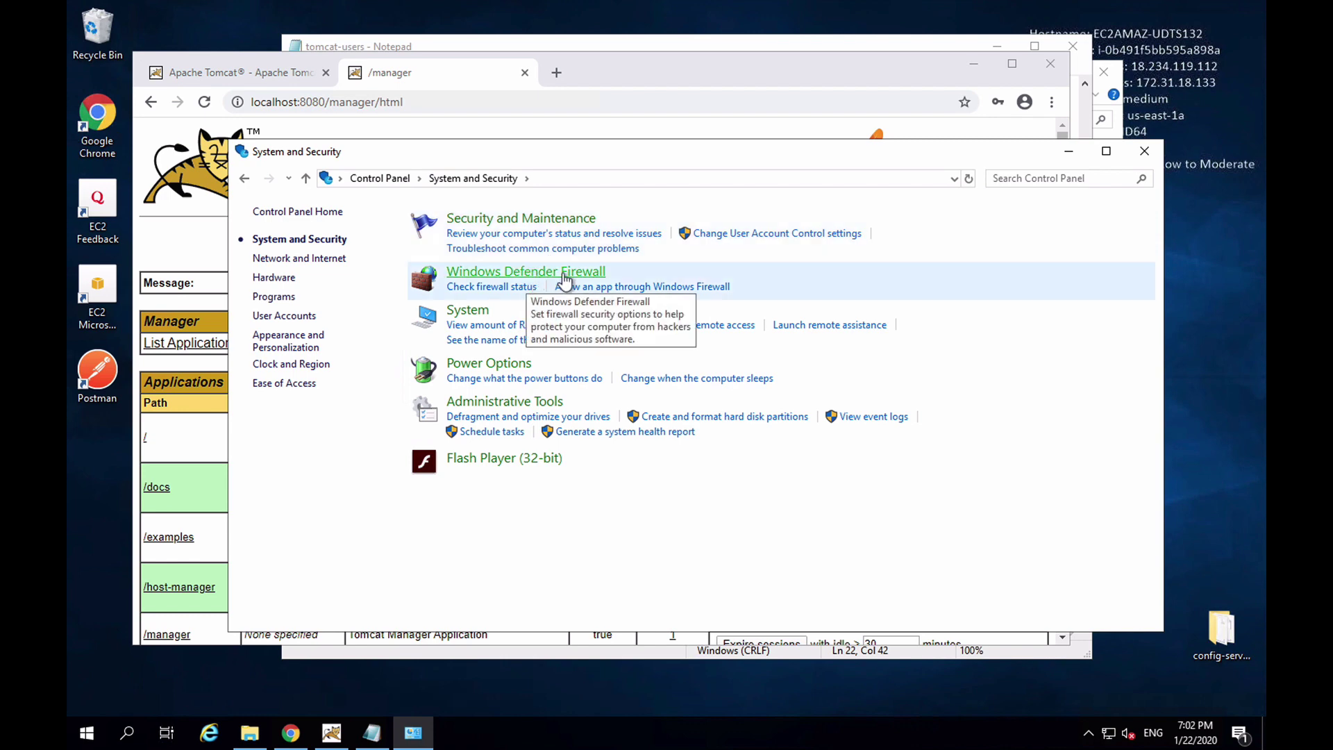
pyautogui.click(564, 275)
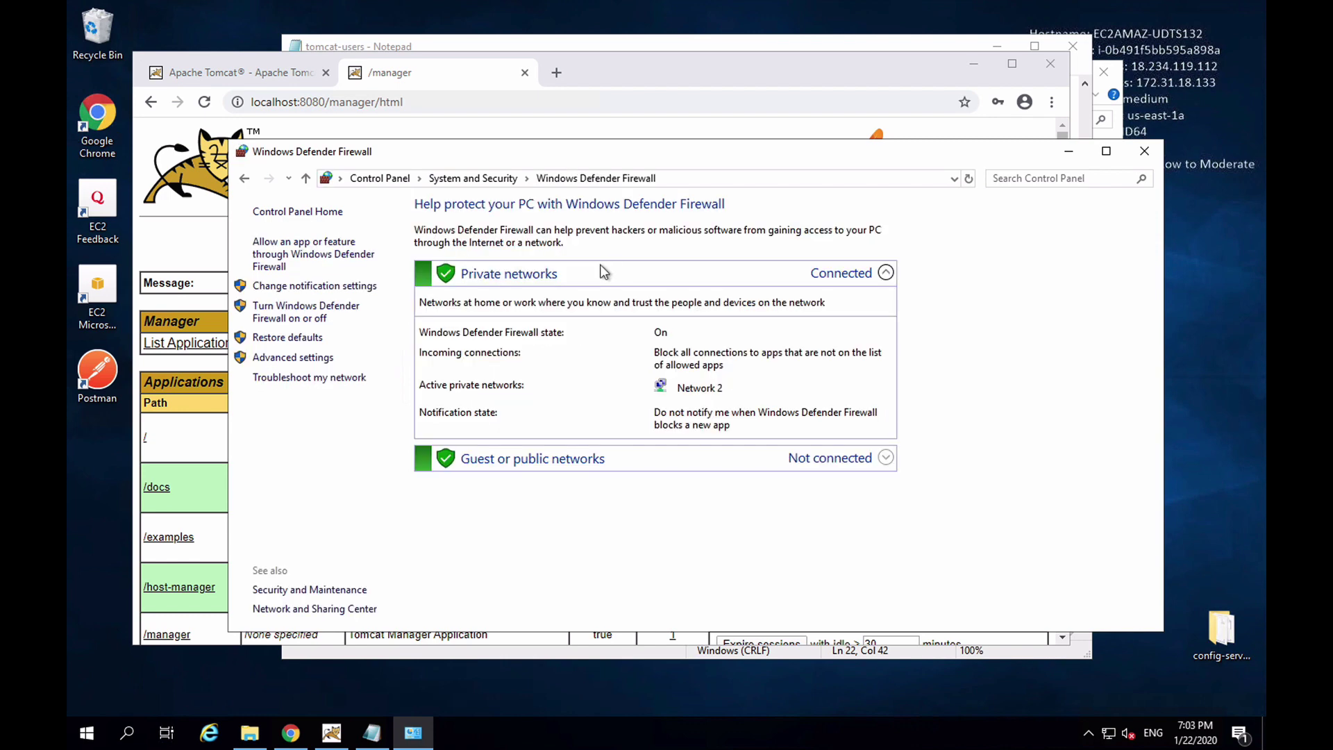
pyautogui.click(284, 263)
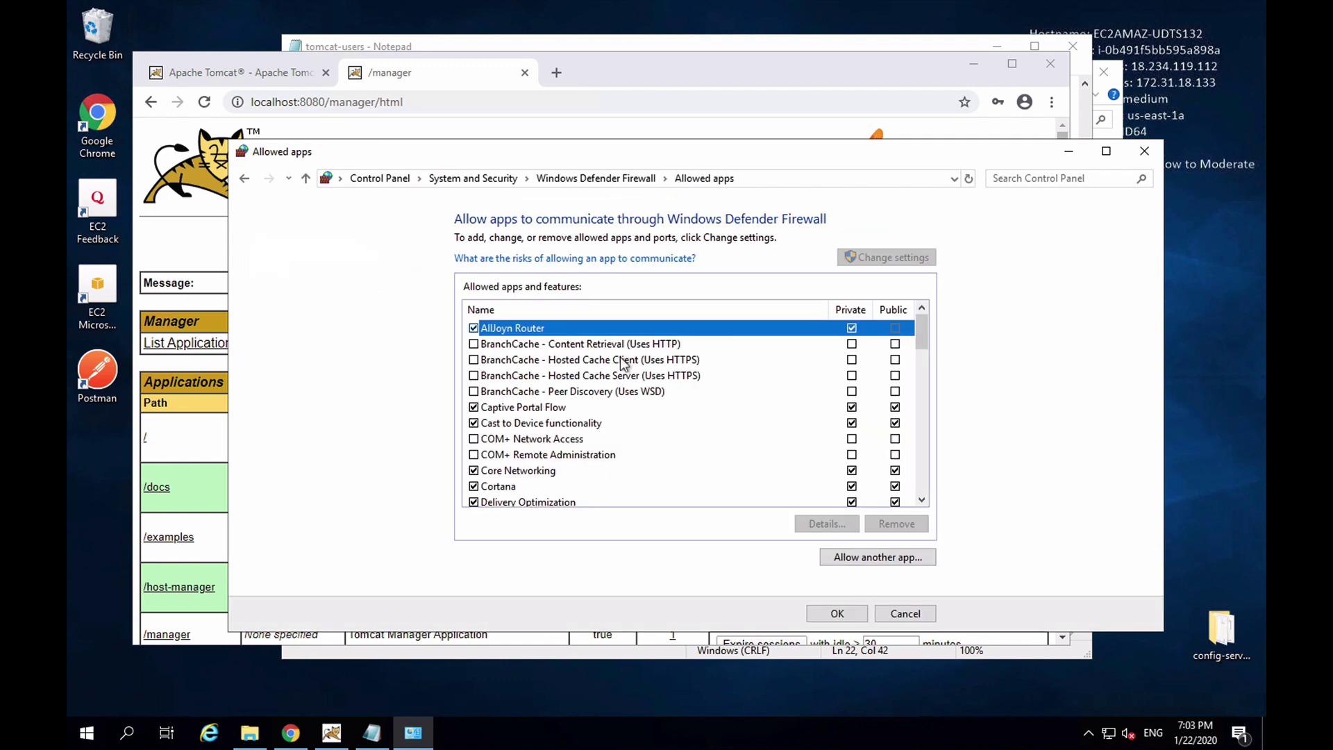
# Start adding another allowed app and browse to the Tomcat 9.0\bin folder.
pyautogui.click(859, 559)
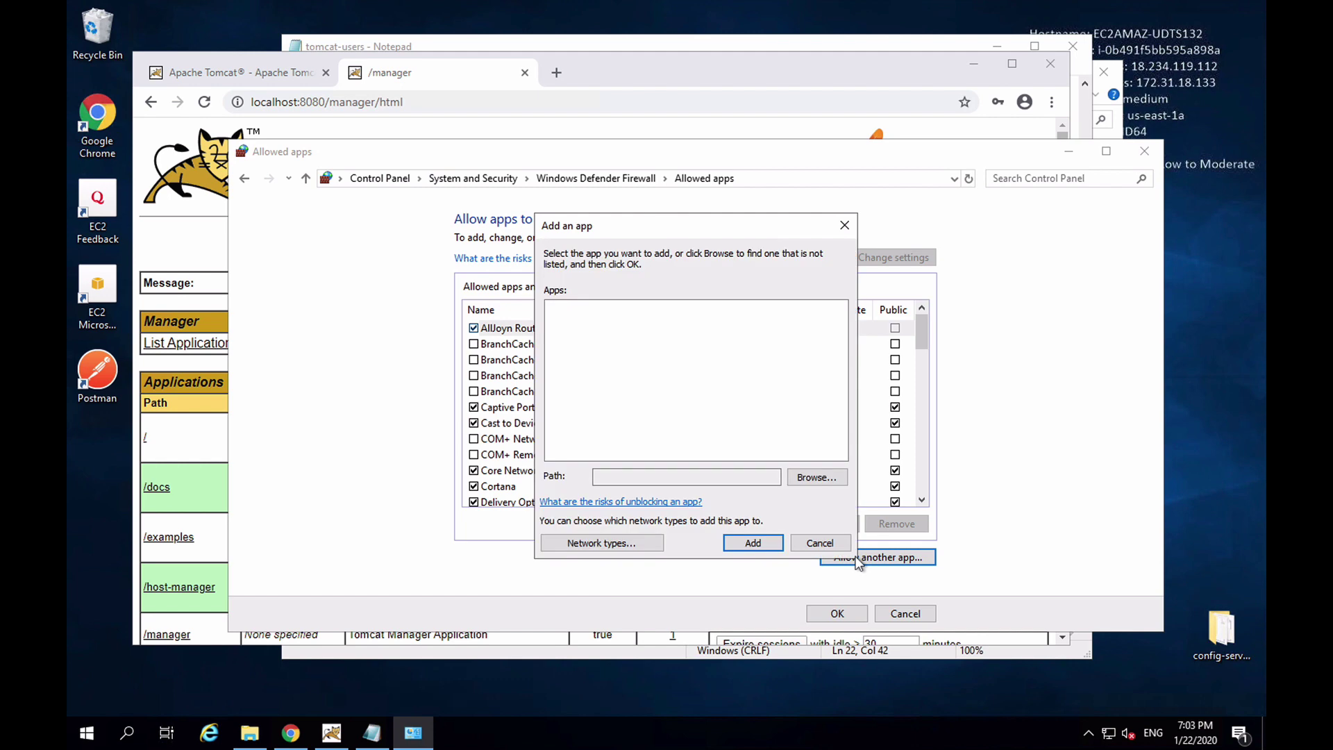
pyautogui.click(811, 477)
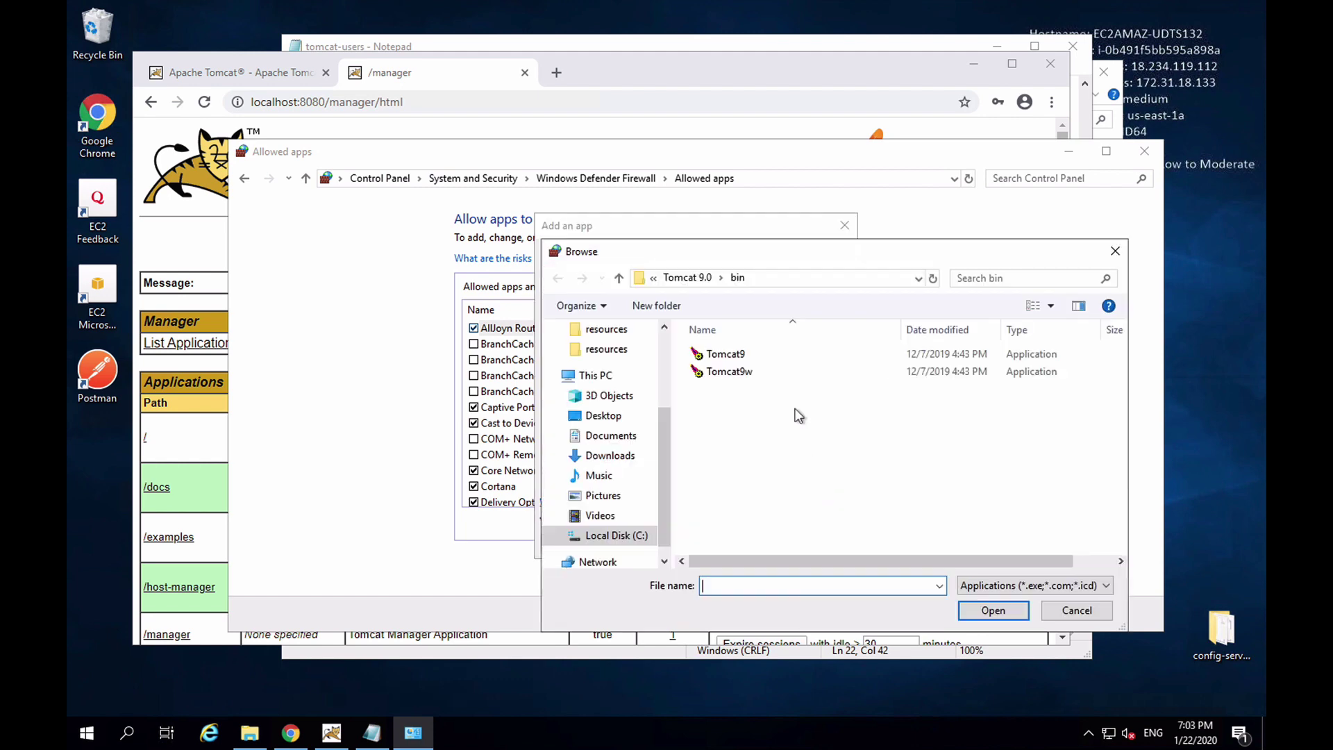
pyautogui.click(879, 279)
pyautogui.click(749, 279)
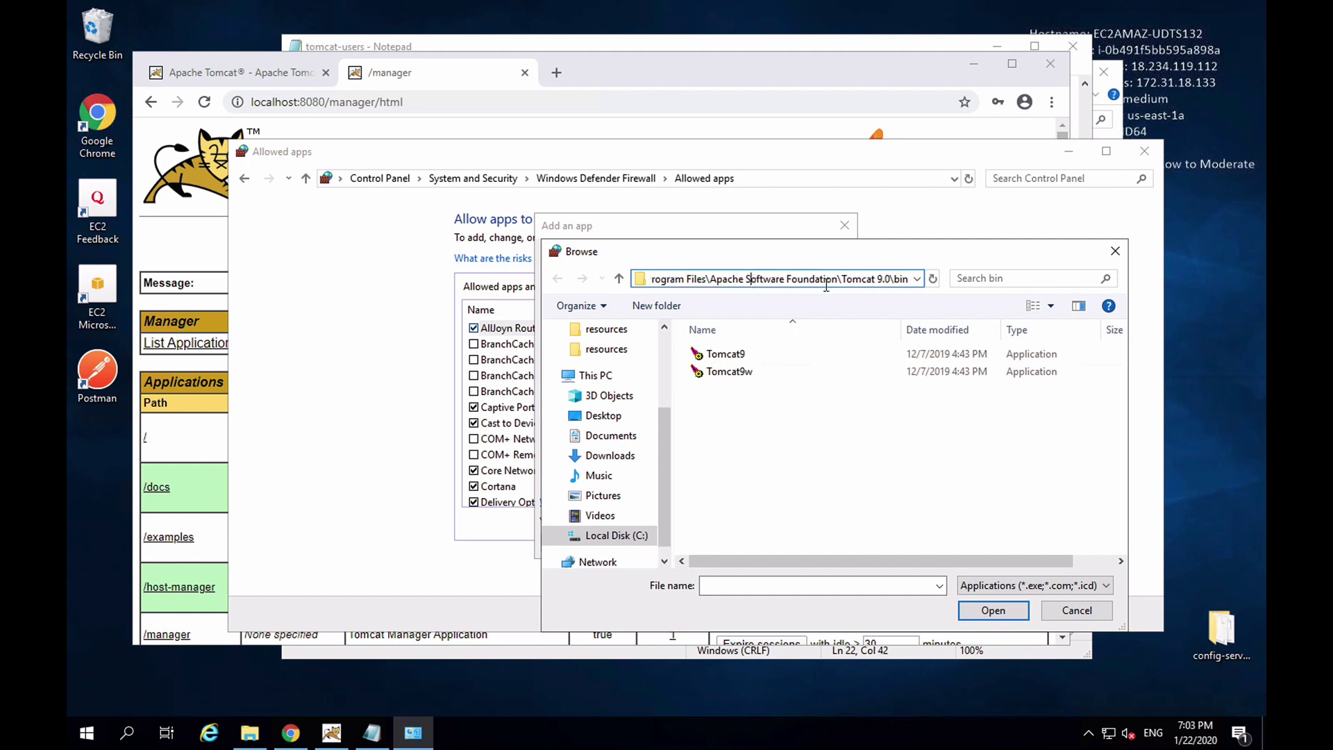
pyautogui.moveTo(838, 284); pyautogui.dragTo(908, 284)
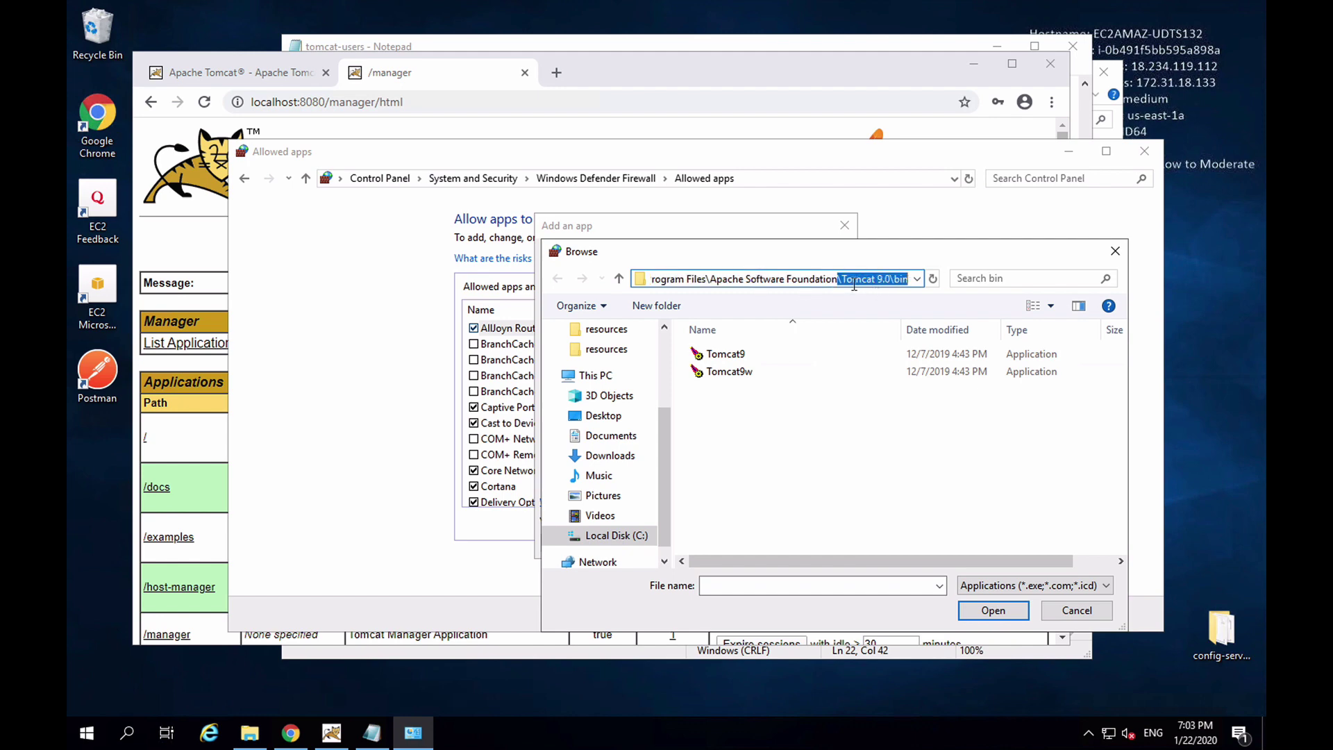
# Add Tomcat9 as Apache Commons Daemon Service Runner to the allowed apps and save.
pyautogui.click(721, 355)
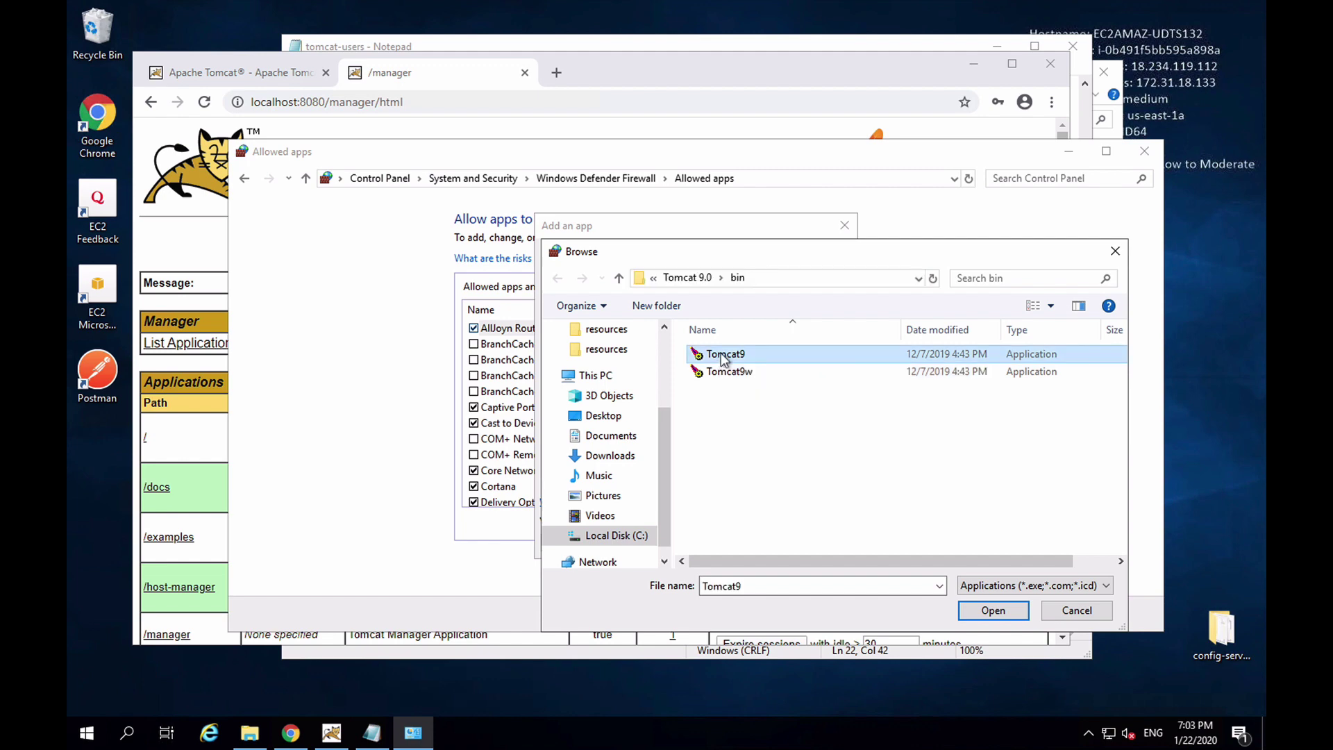
pyautogui.click(993, 610)
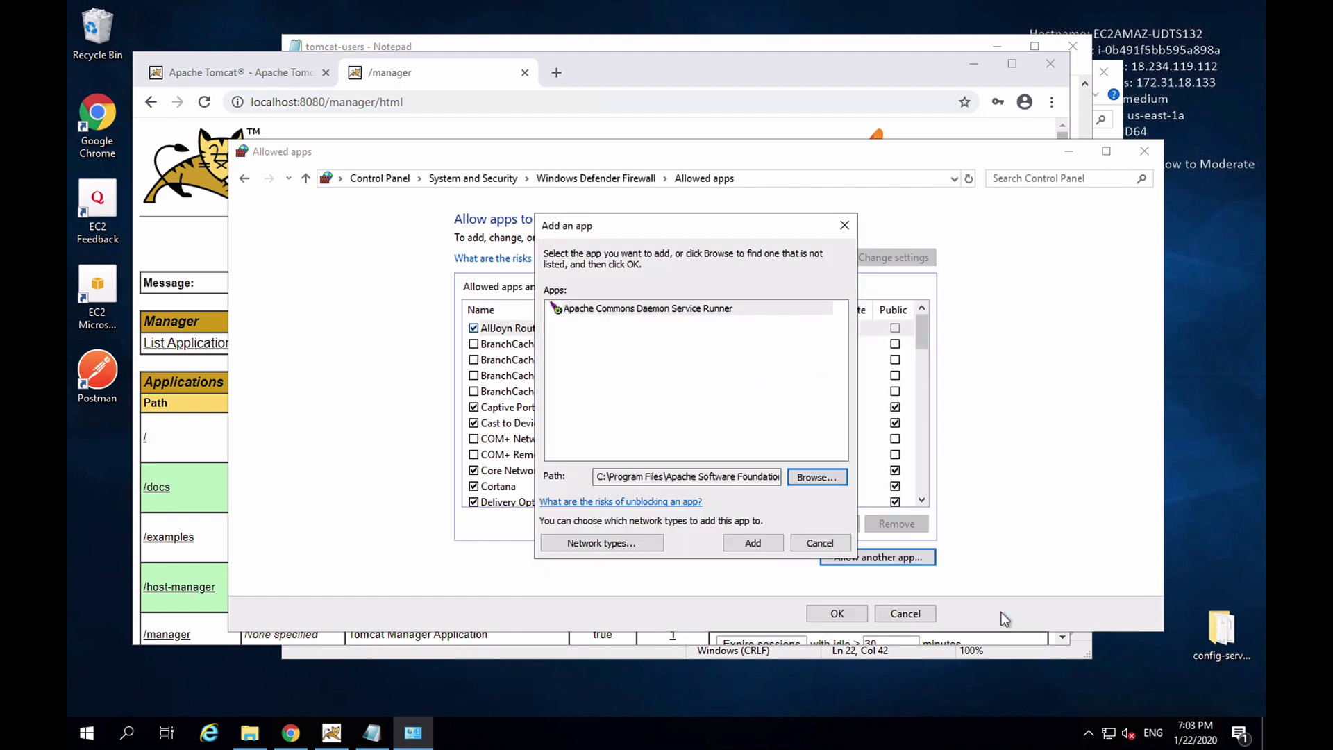
pyautogui.click(740, 545)
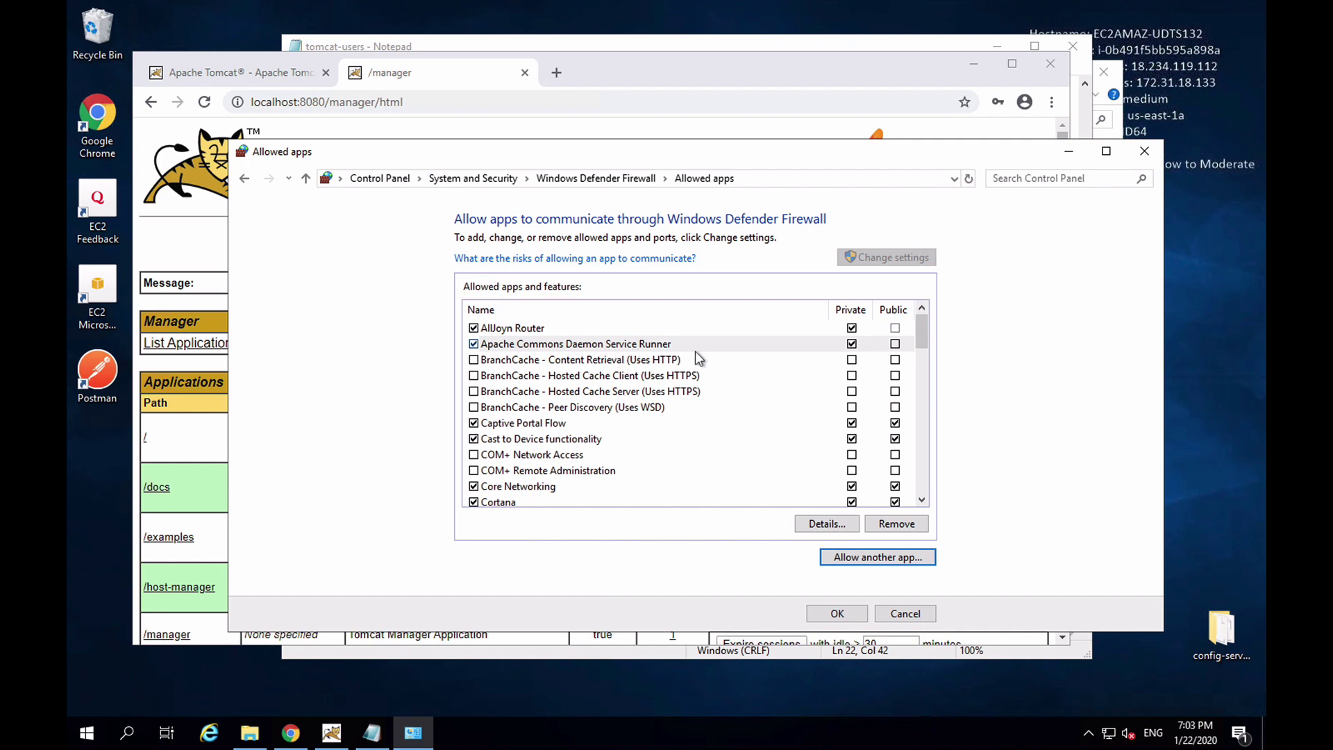
pyautogui.click(841, 615)
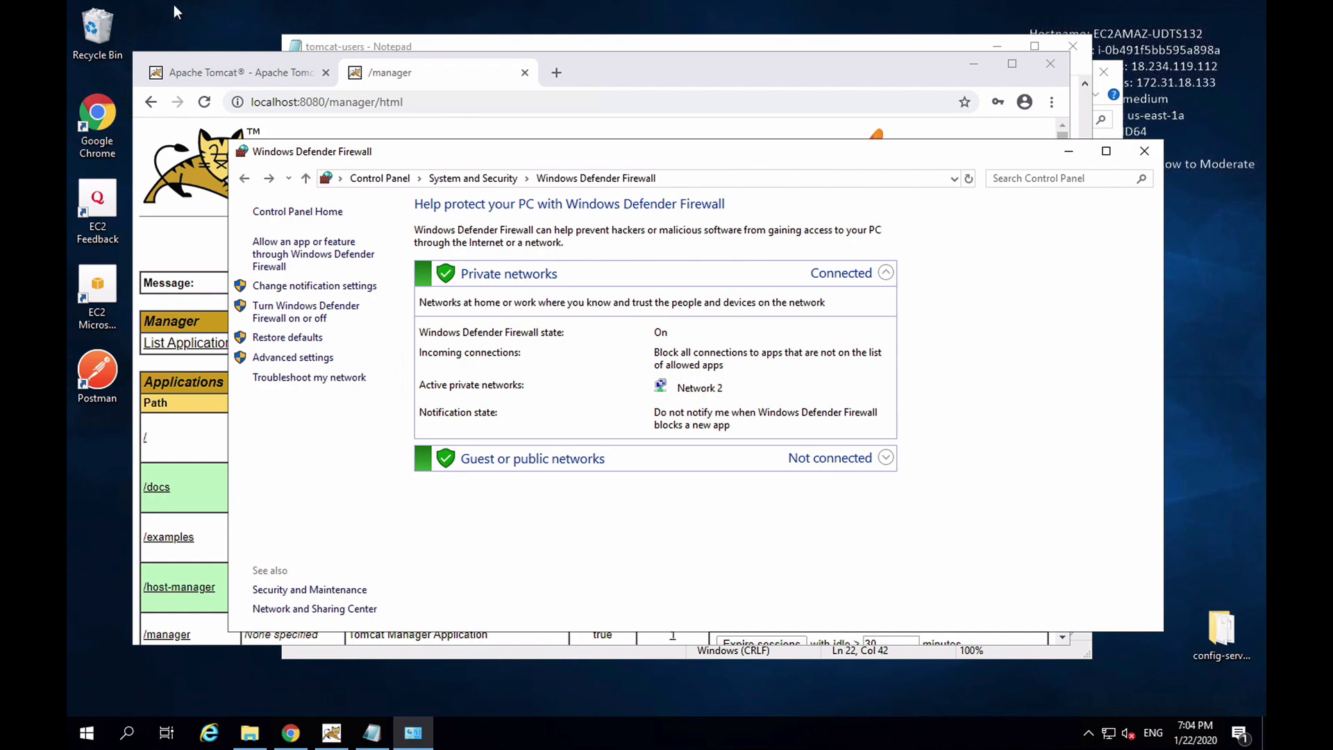
pyautogui.moveTo(174, 5)
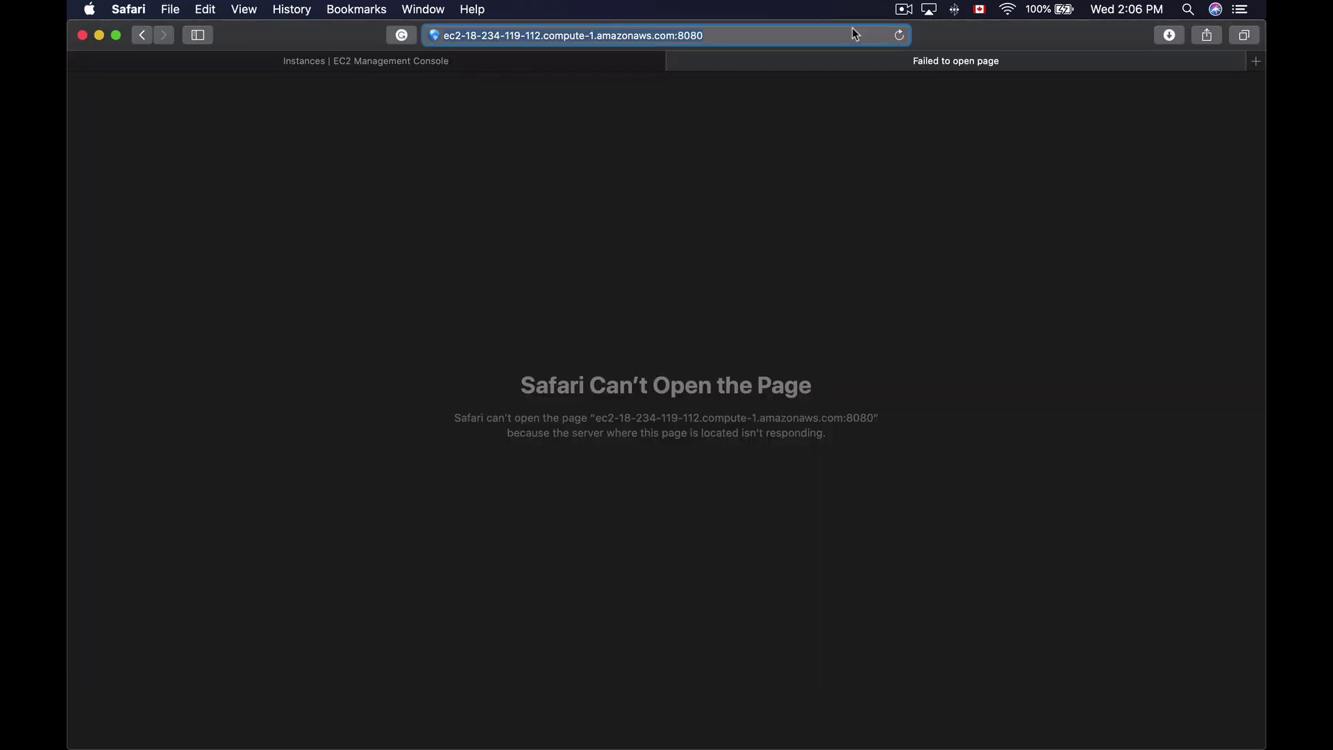
# Reload the server's :8080 Tomcat page, then load /manager/html, which returns 403 Access Denied.
pyautogui.press('Return')
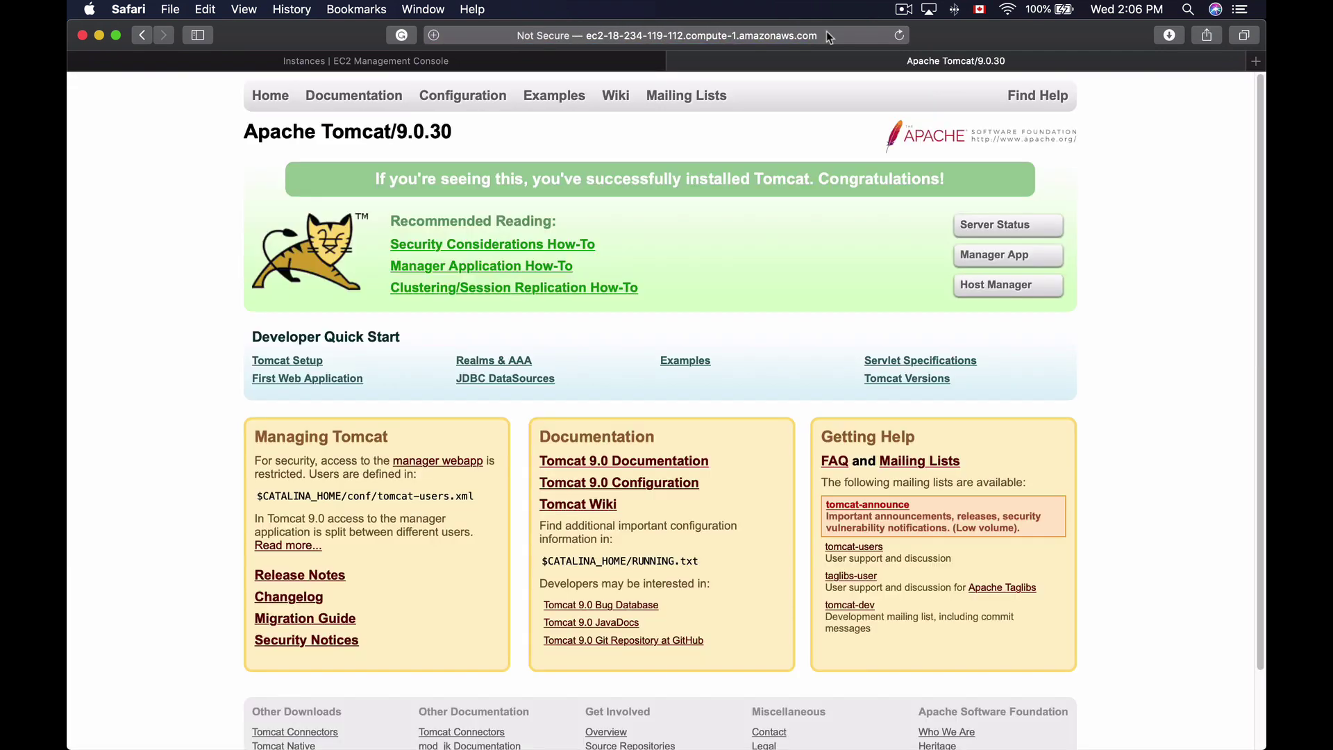
pyautogui.click(827, 35)
pyautogui.click(814, 34)
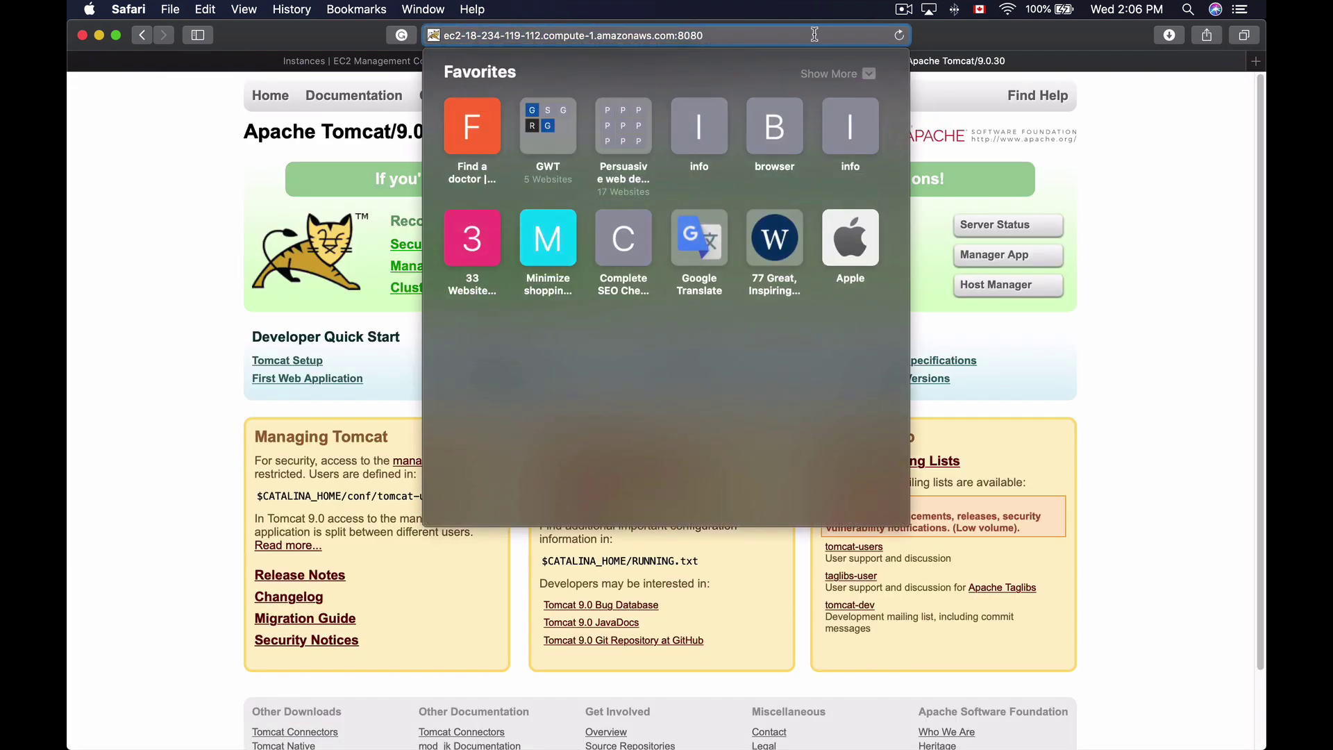
pyautogui.write('/')
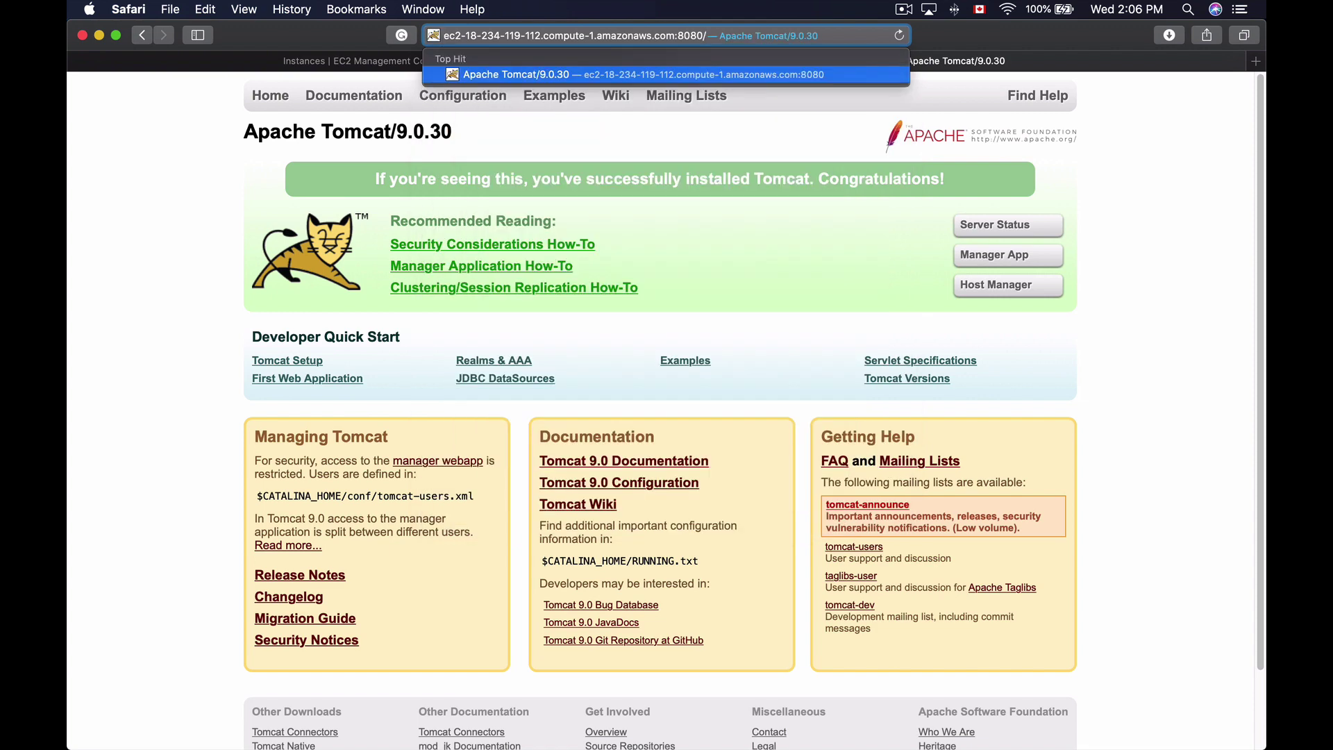
pyautogui.write('manager/')
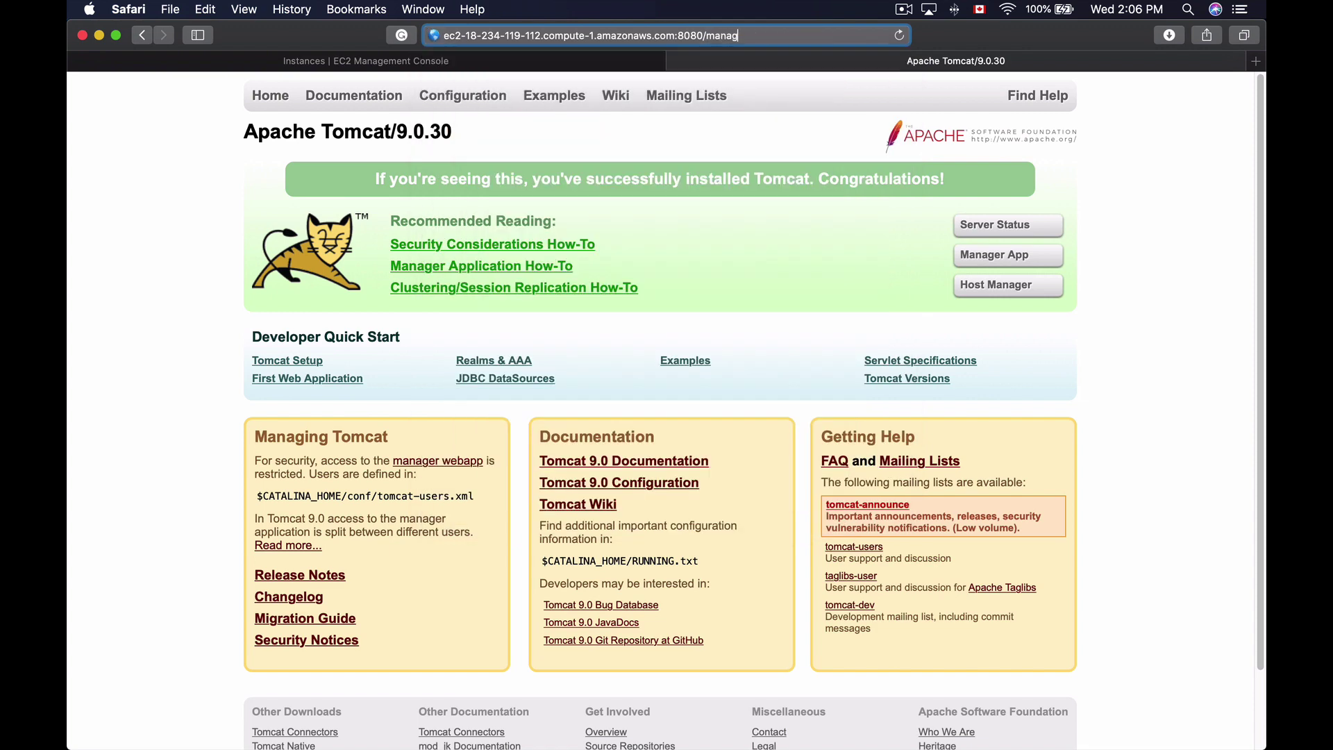
pyautogui.write('html')
pyautogui.press('Return')
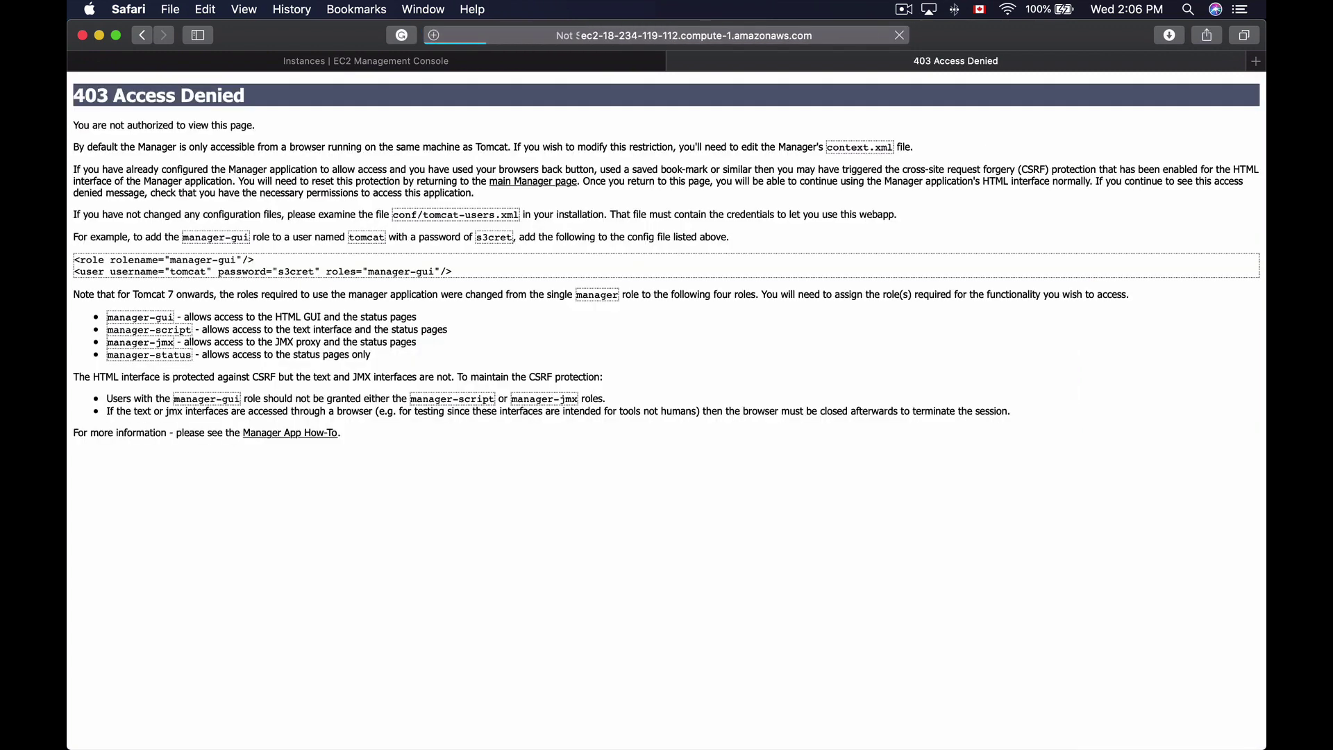
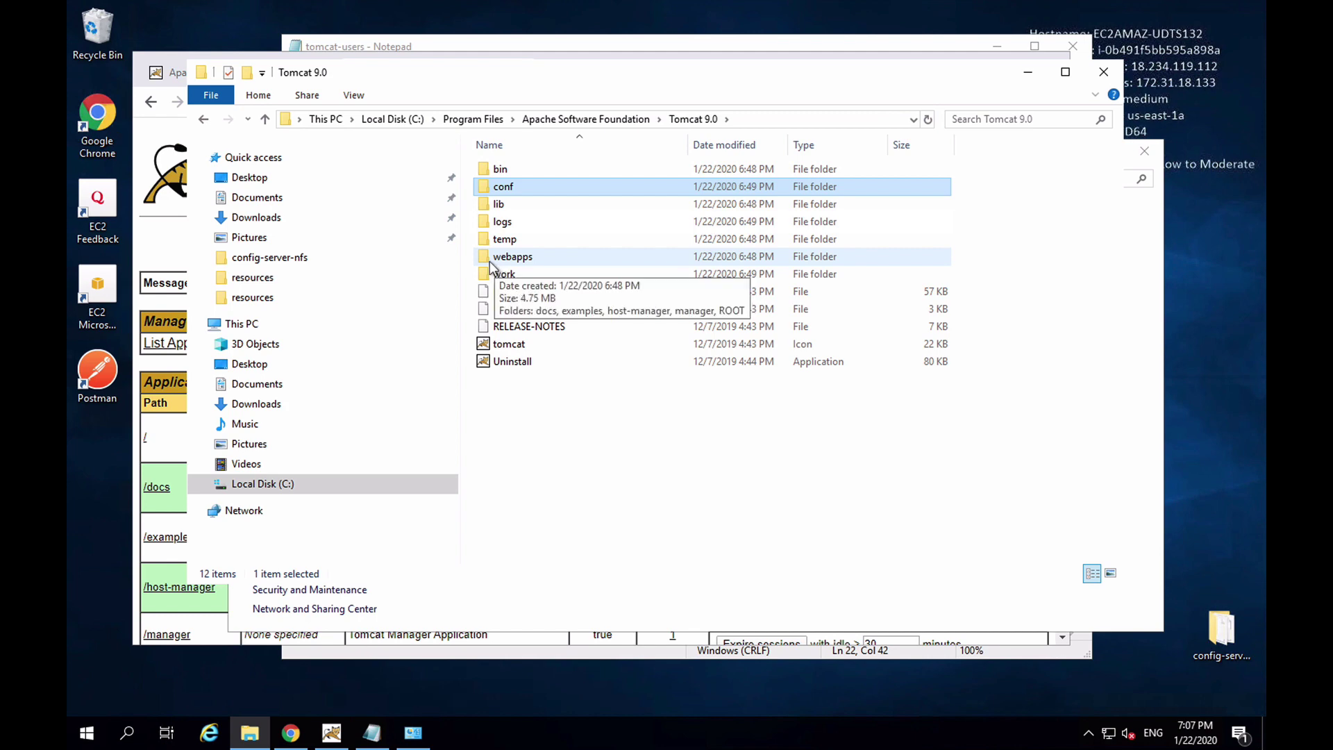
# Open webapps\manager\META-INF\context.xml in Notepad from File Explorer.
pyautogui.doubleClick(491, 260)
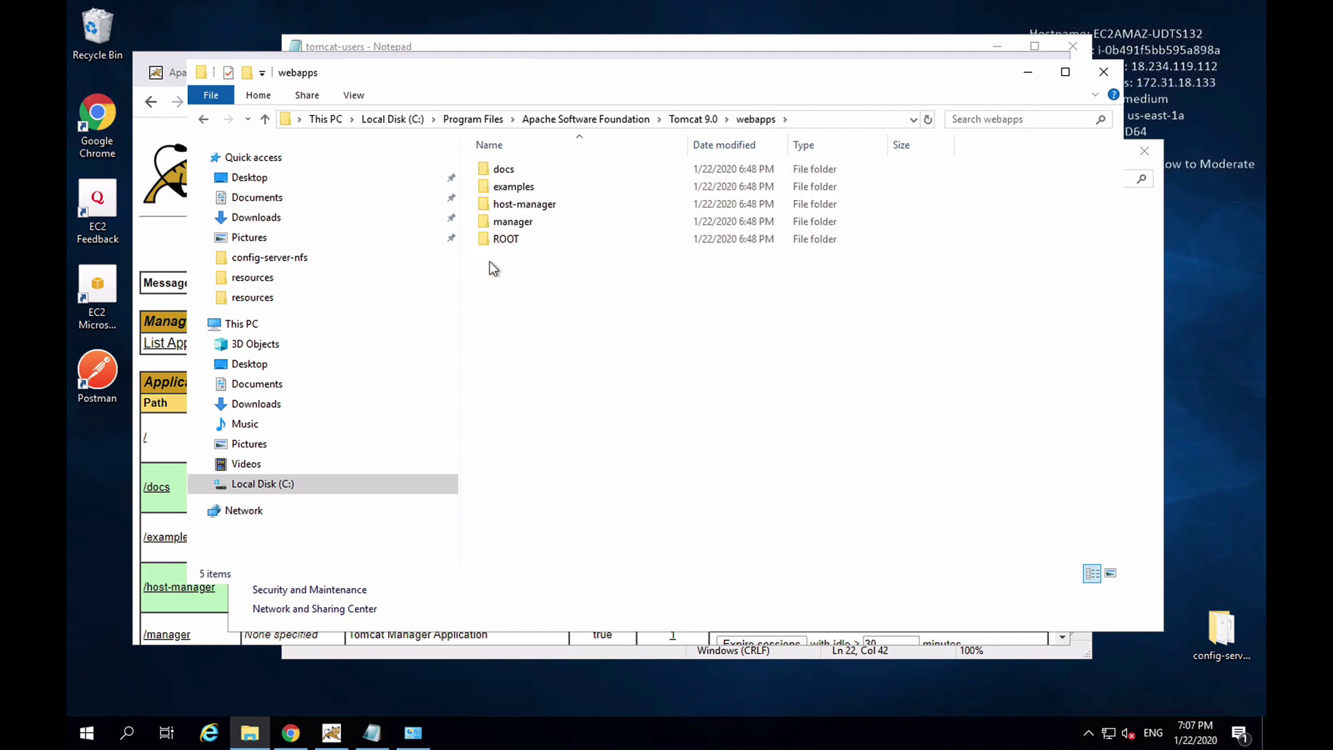
pyautogui.doubleClick(494, 222)
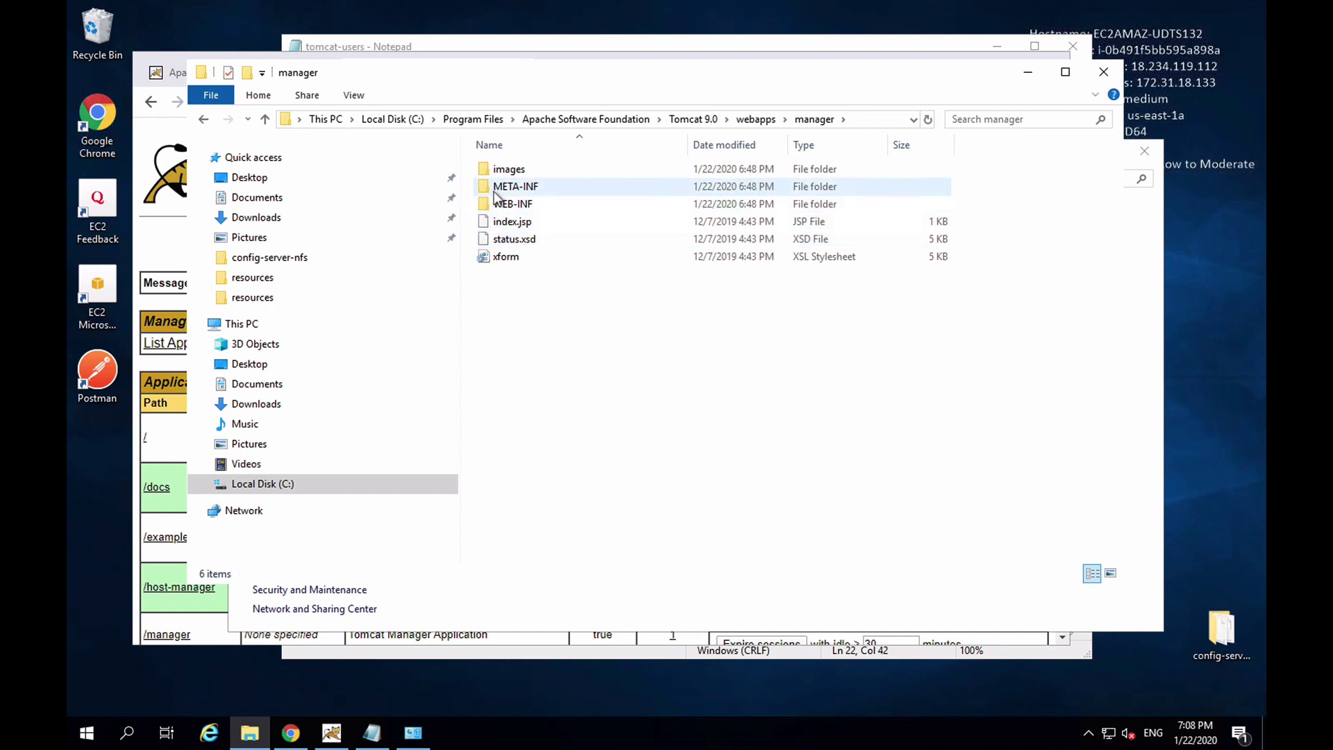
pyautogui.doubleClick(495, 187)
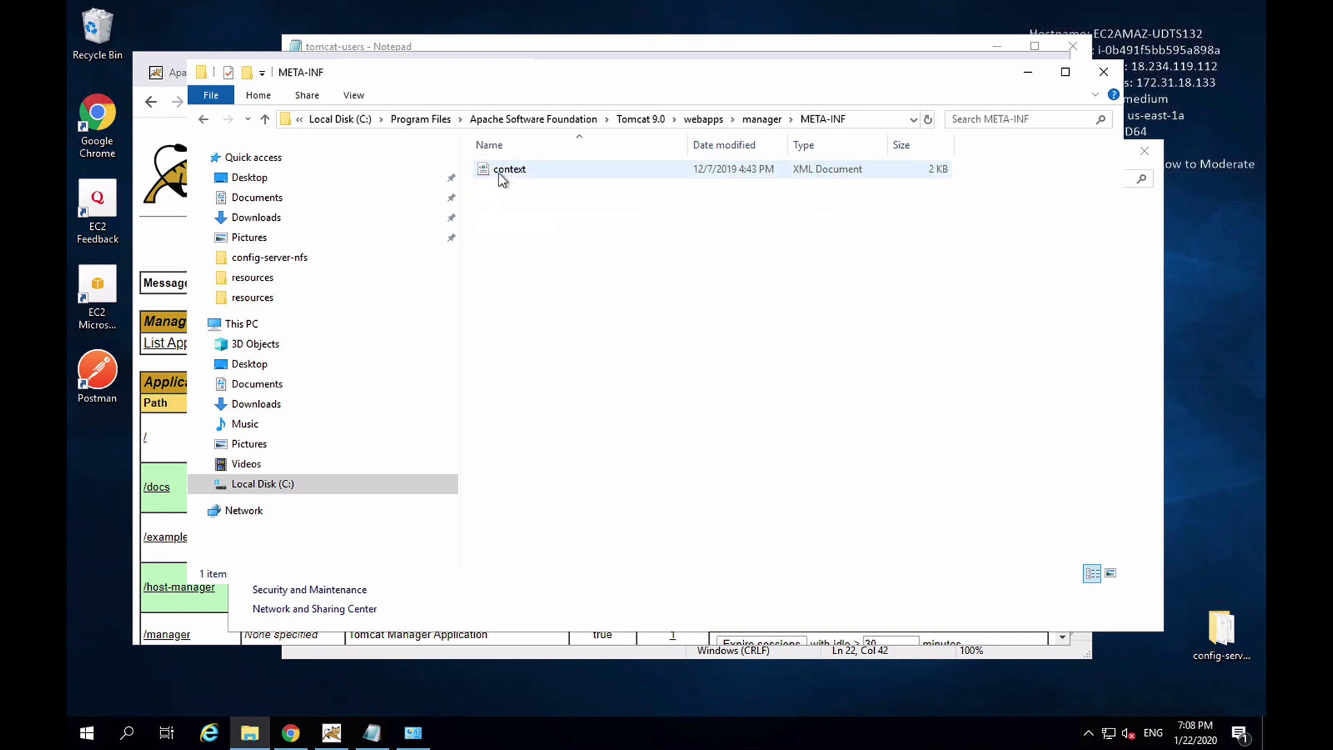
pyautogui.click(500, 175)
pyautogui.rightClick(499, 169)
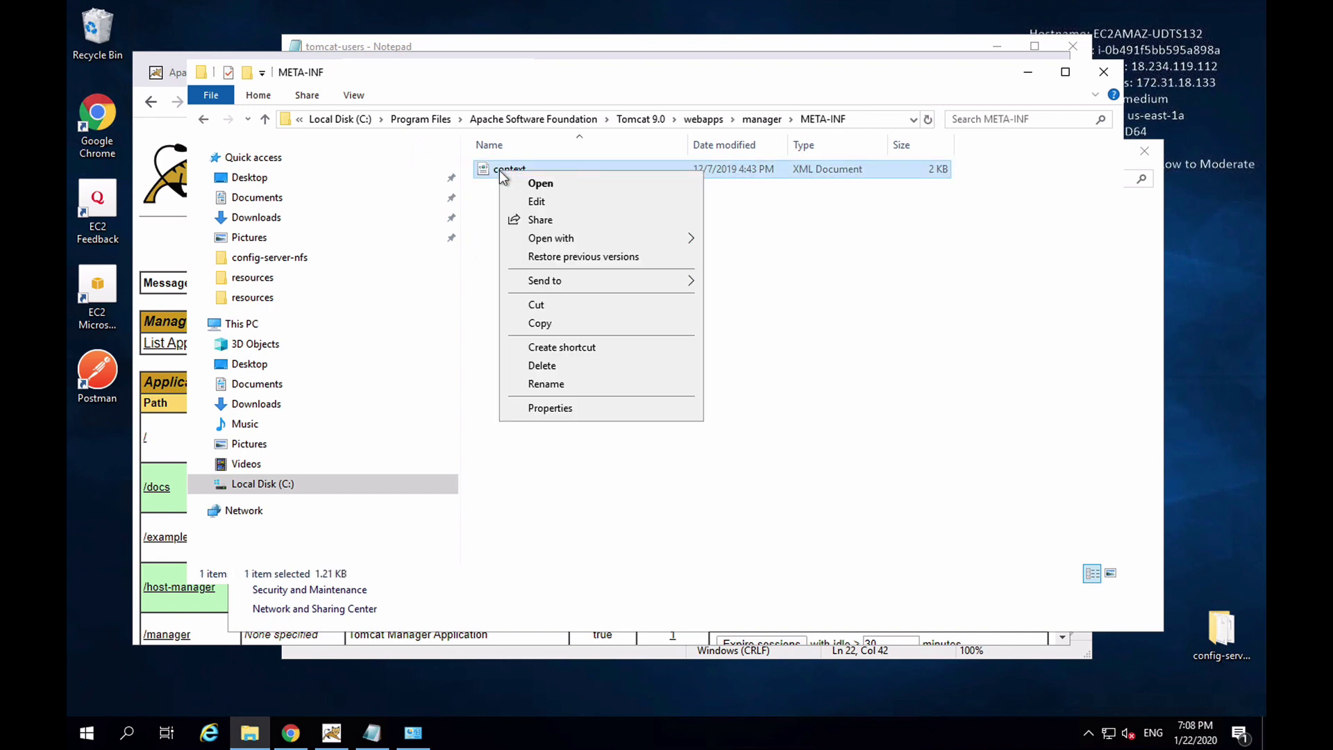
pyautogui.moveTo(532, 238)
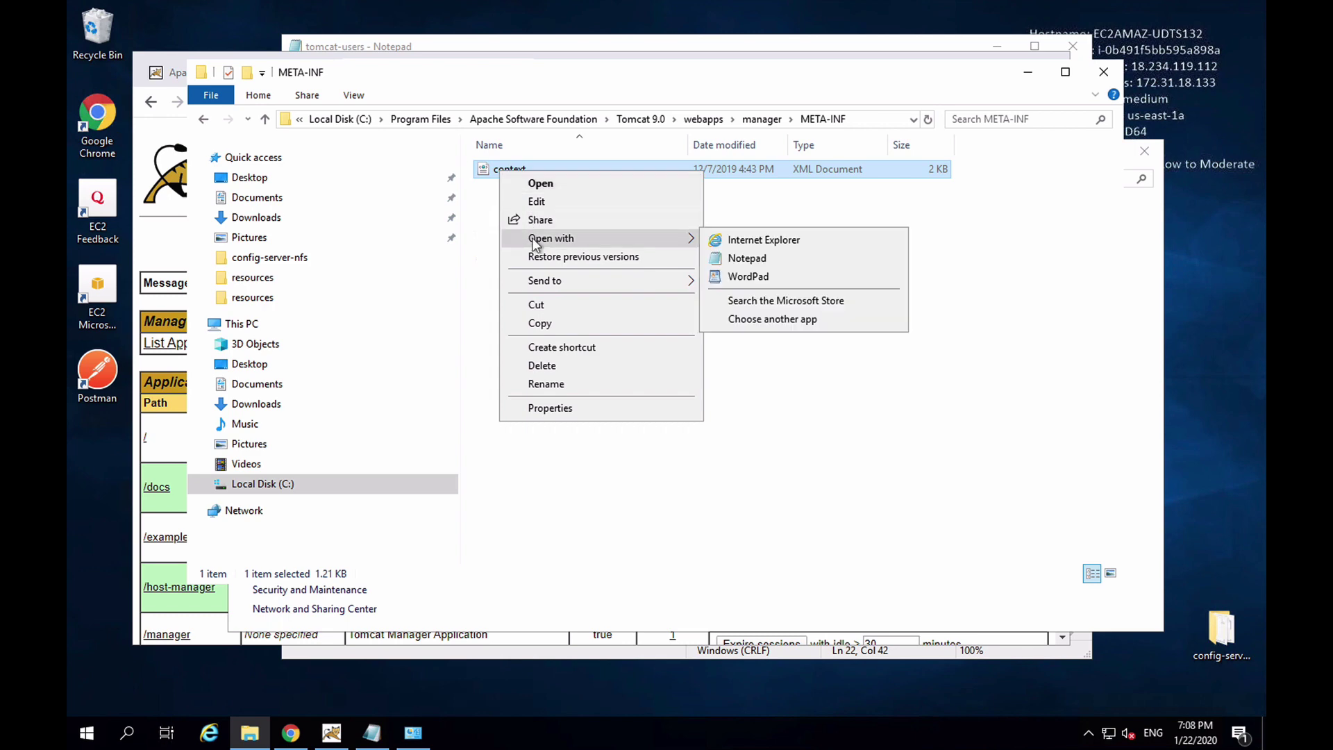
pyautogui.click(763, 259)
# Append |74.15.94.8 to the RemoteAddrValve allow pattern after 0:0:0:0:0:0:0:1.
pyautogui.moveTo(352, 400); pyautogui.dragTo(273, 345)
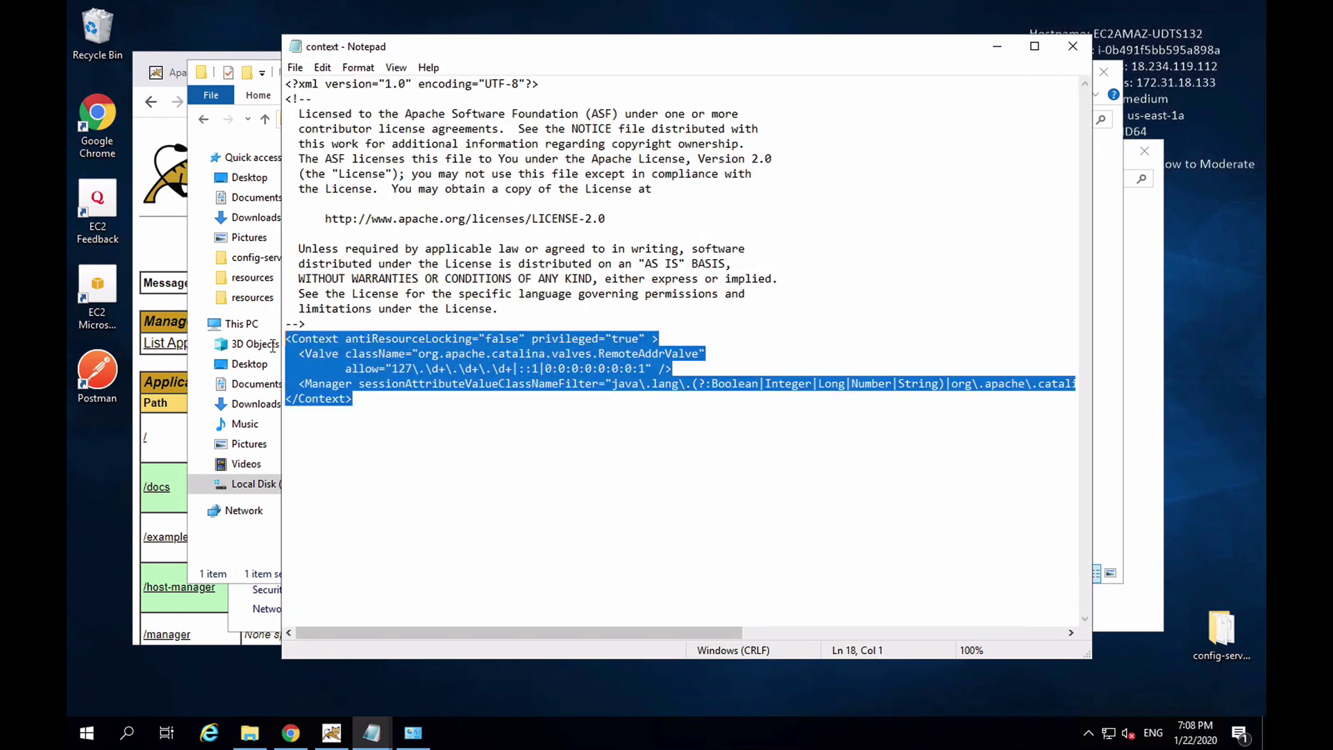
pyautogui.click(325, 353)
pyautogui.moveTo(596, 357); pyautogui.dragTo(698, 355)
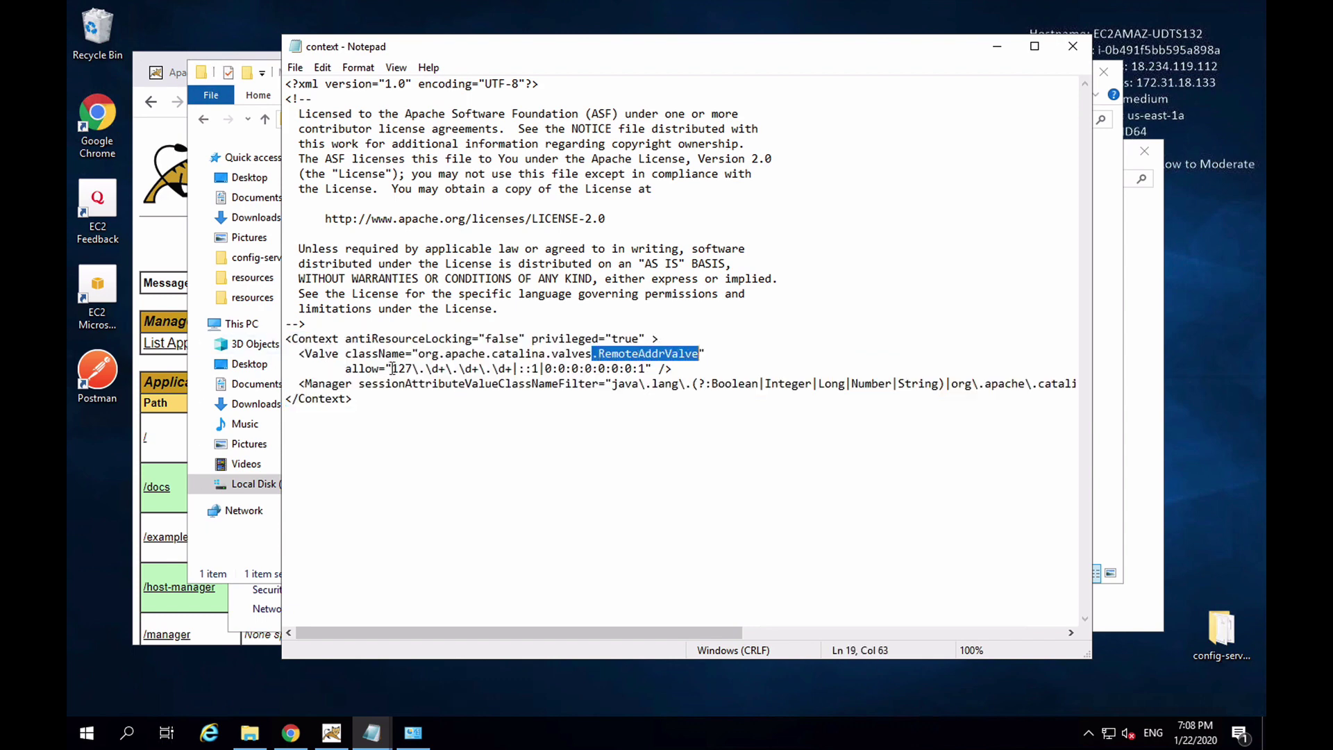
pyautogui.moveTo(391, 368); pyautogui.dragTo(644, 368)
pyautogui.click(648, 368)
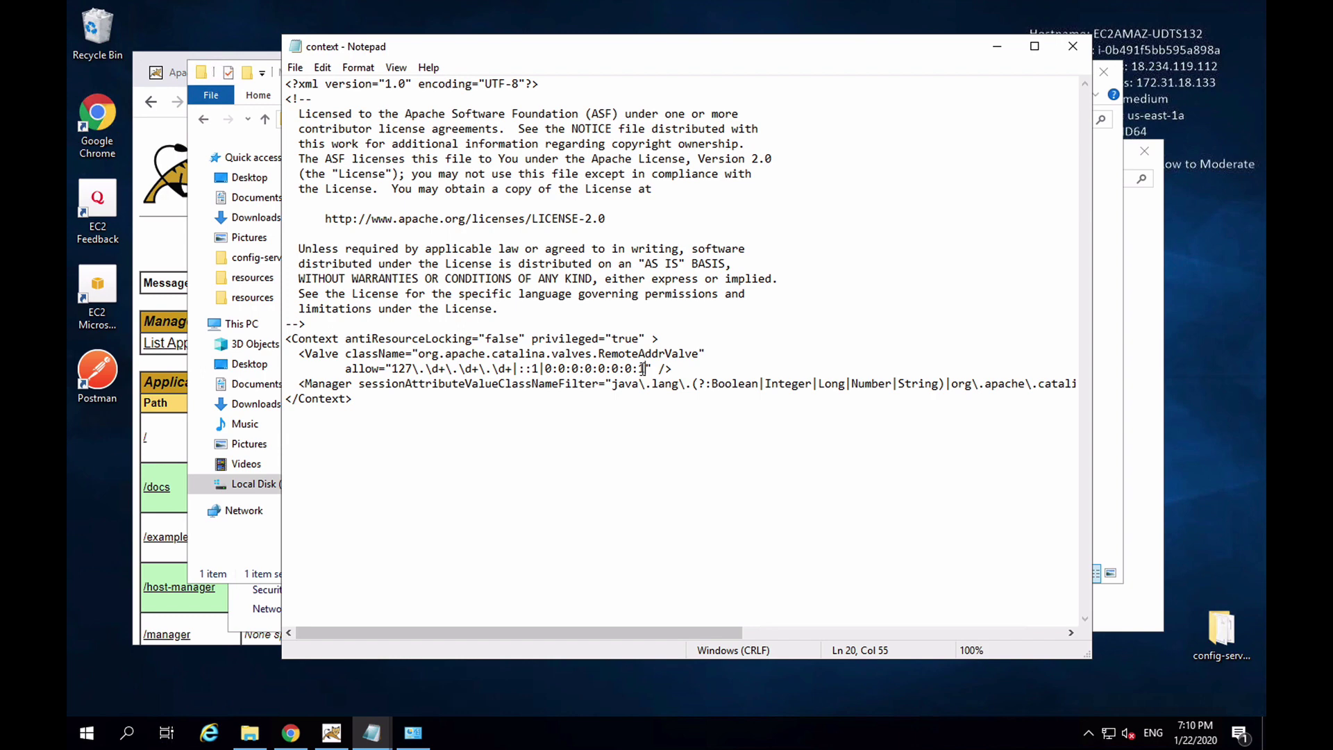
pyautogui.write('|')
pyautogui.write('74.15.94.8')
# Save context.xml, then stop and start the Tomcat9 service in Apache Tomcat 9.0 Properties.
pyautogui.click(302, 70)
pyautogui.click(304, 69)
pyautogui.click(332, 733)
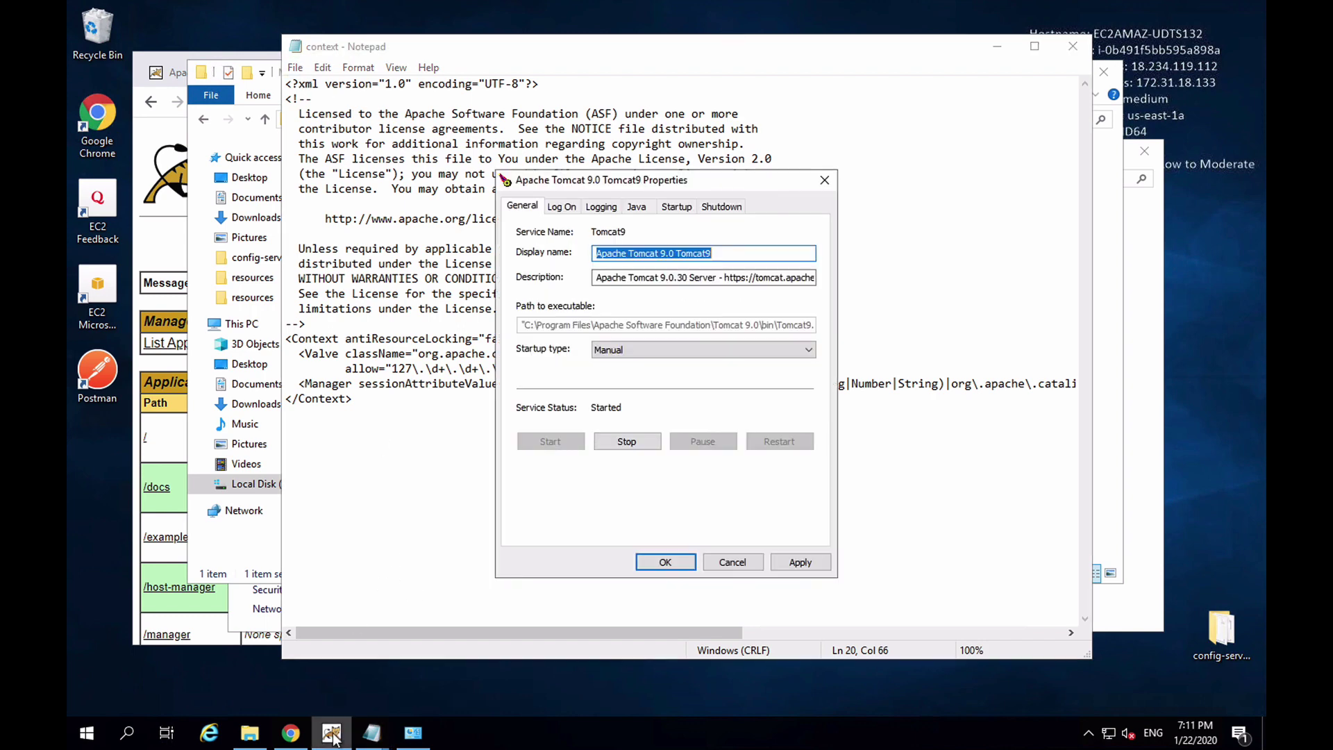
pyautogui.click(627, 442)
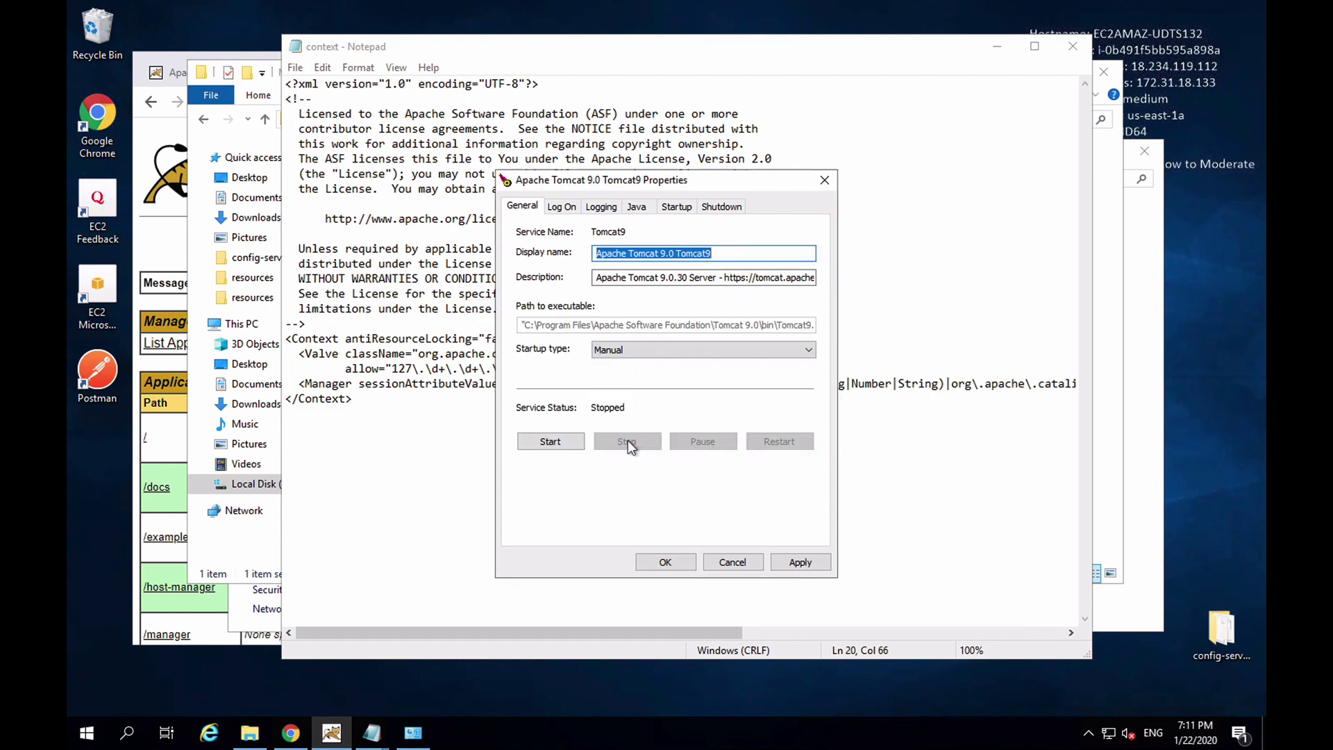
pyautogui.click(569, 439)
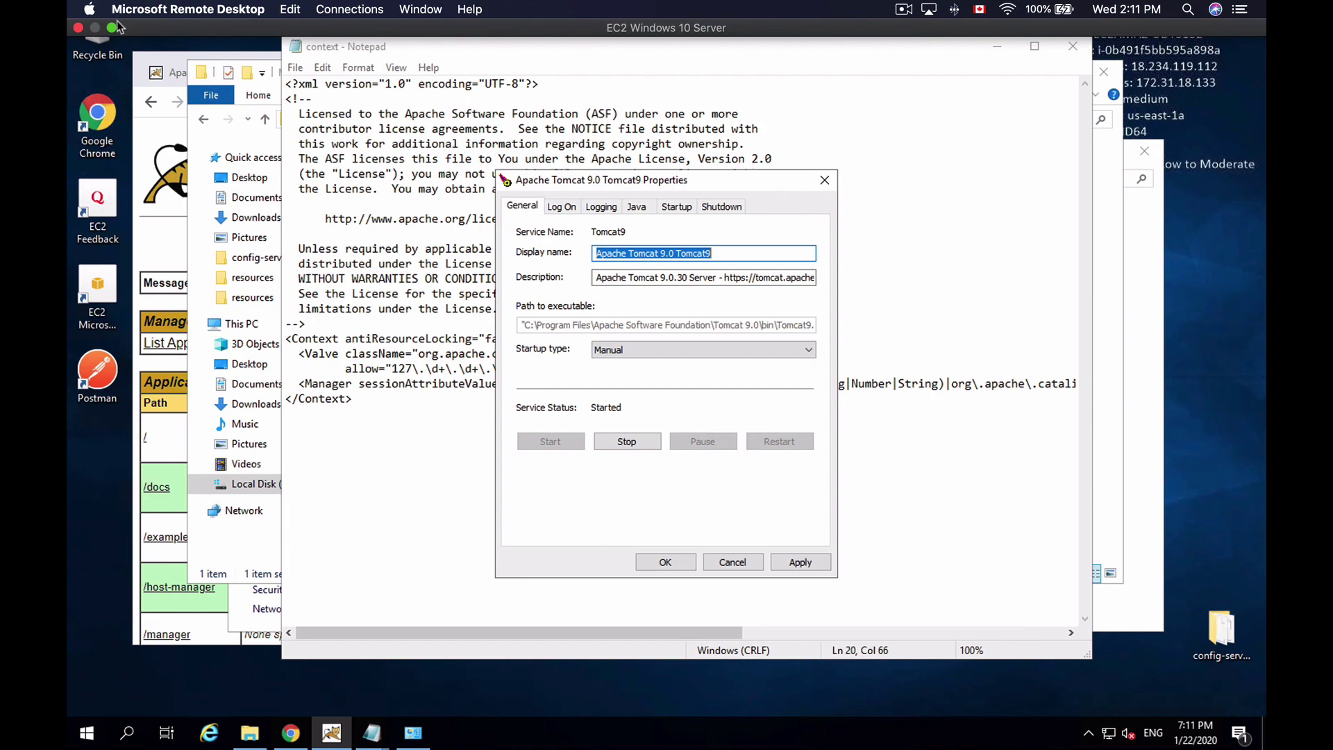
# In Safari, reload the 403 /manager page and log in with the manager user name and password.
pyautogui.click(115, 29)
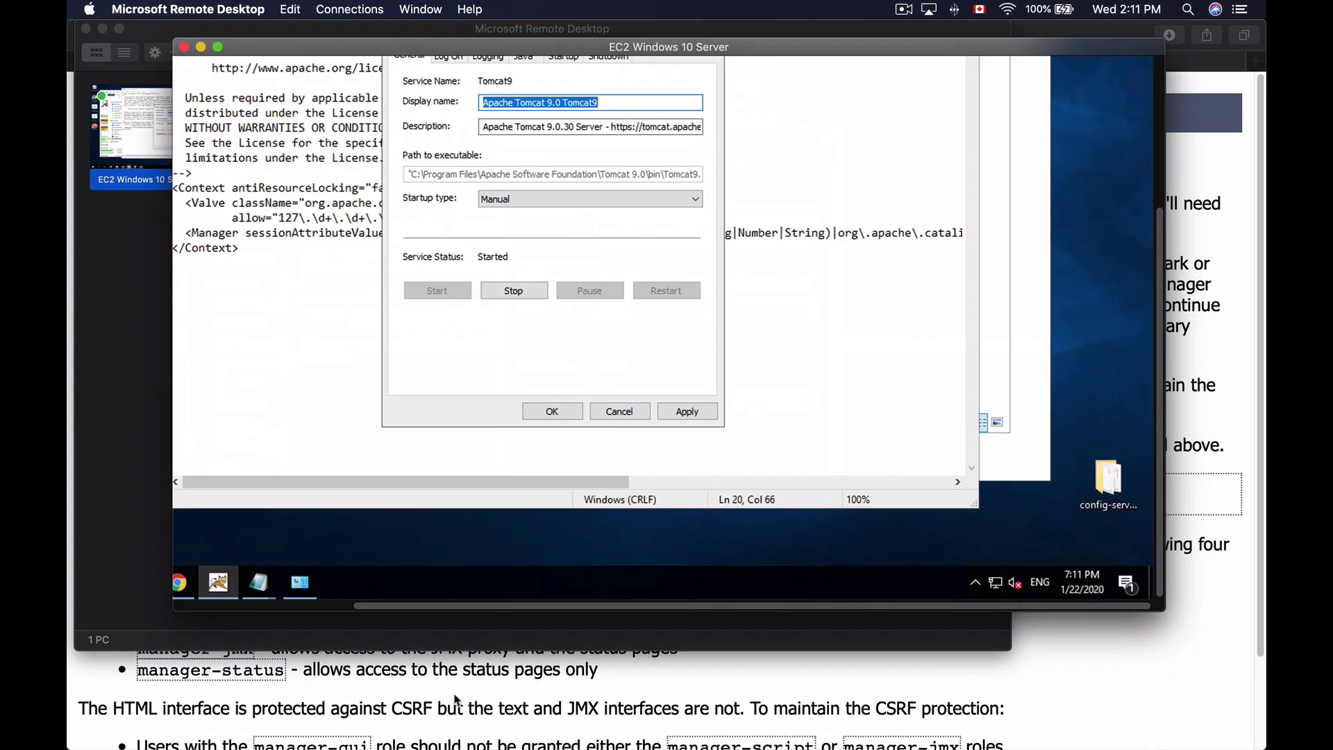
pyautogui.click(583, 685)
pyautogui.press('super+r')
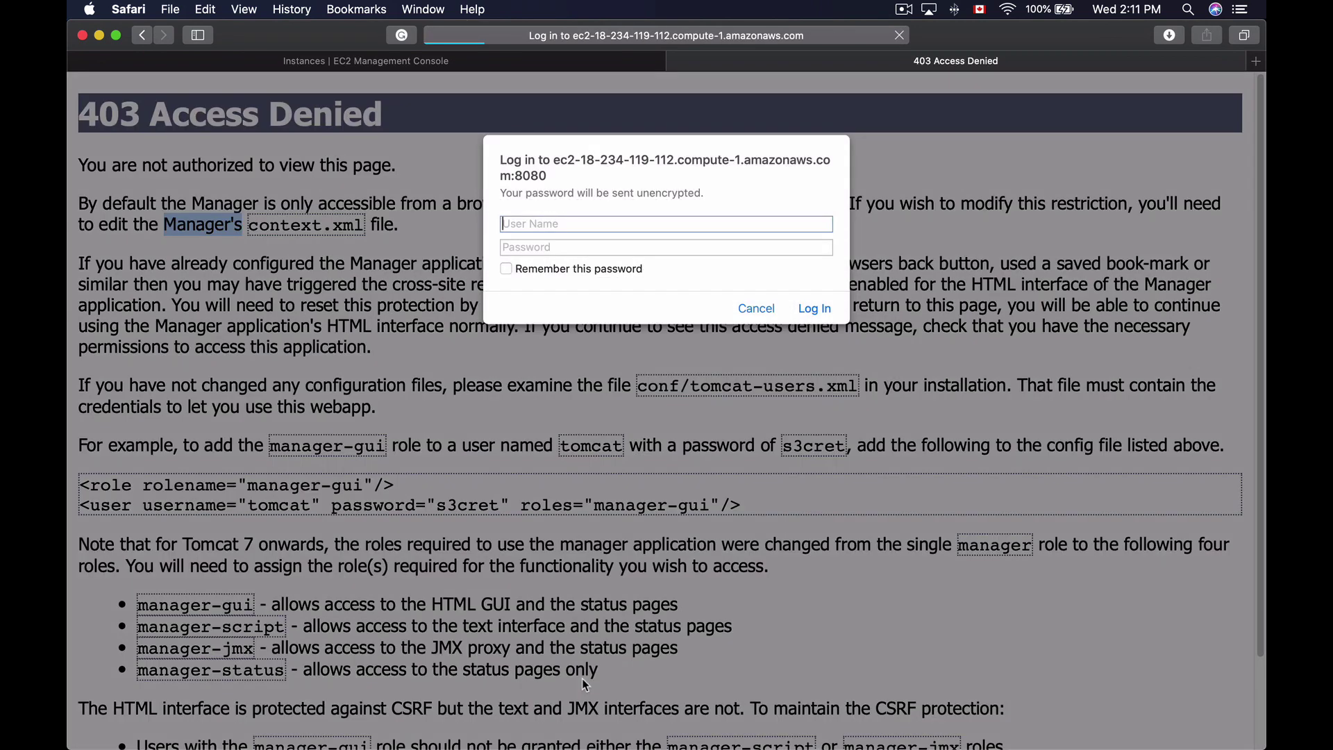
pyautogui.click(527, 223)
pyautogui.write('sergey')
pyautogui.click(522, 247)
pyautogui.write('•••••••')
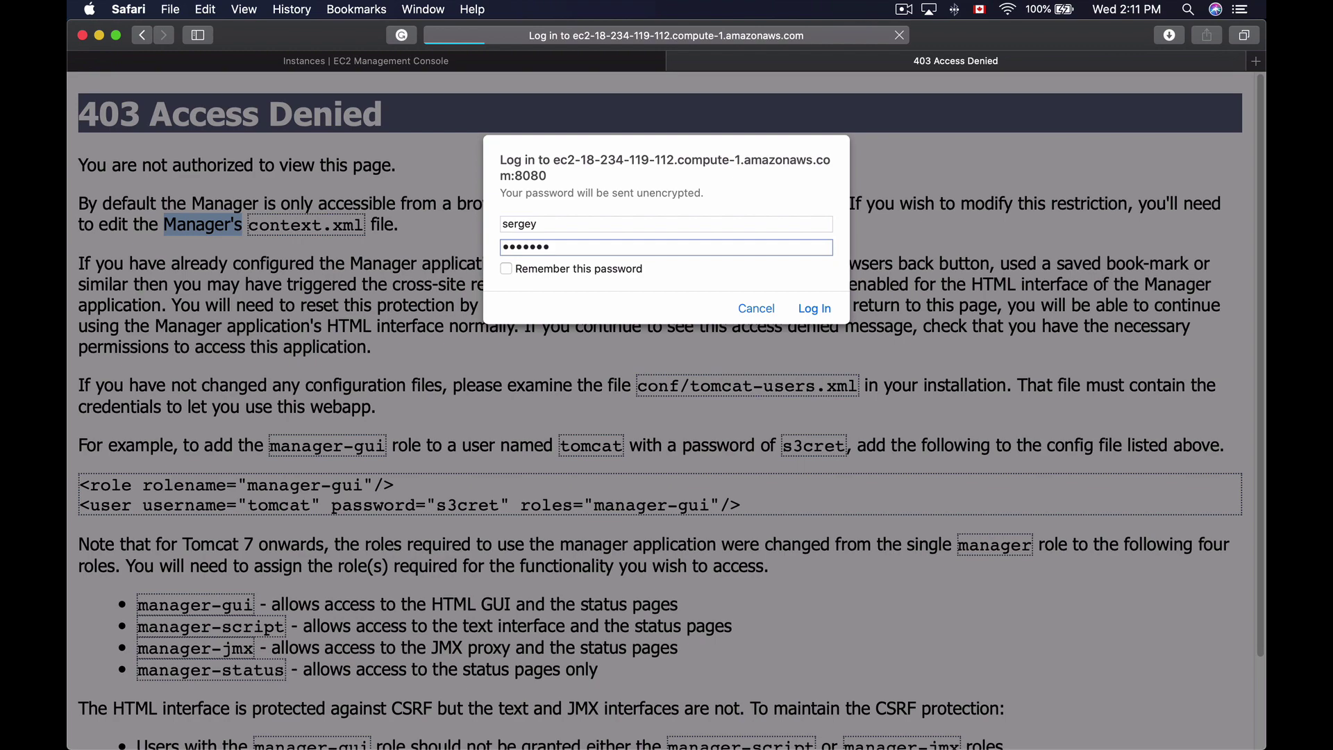
pyautogui.click(805, 312)
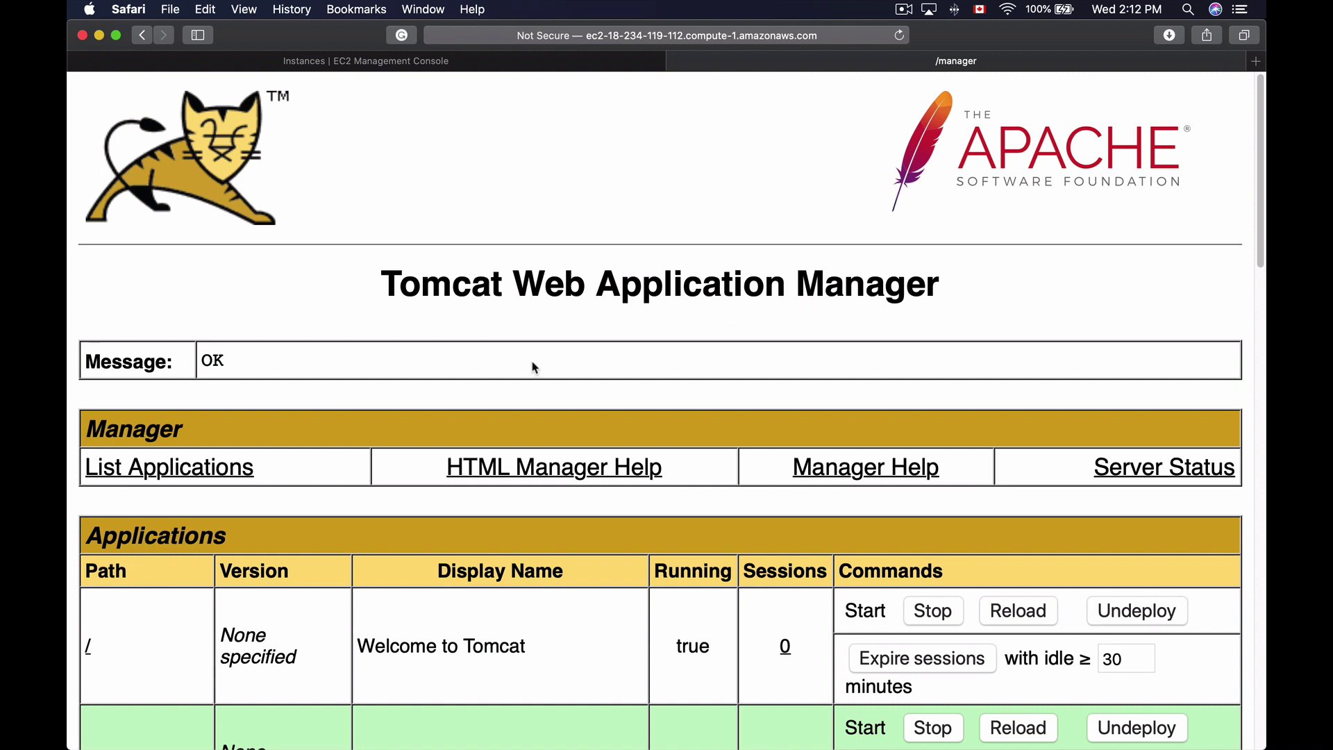
# Return to the remote Windows session with context.xml in front in Notepad.
pyautogui.moveTo(316, 743)
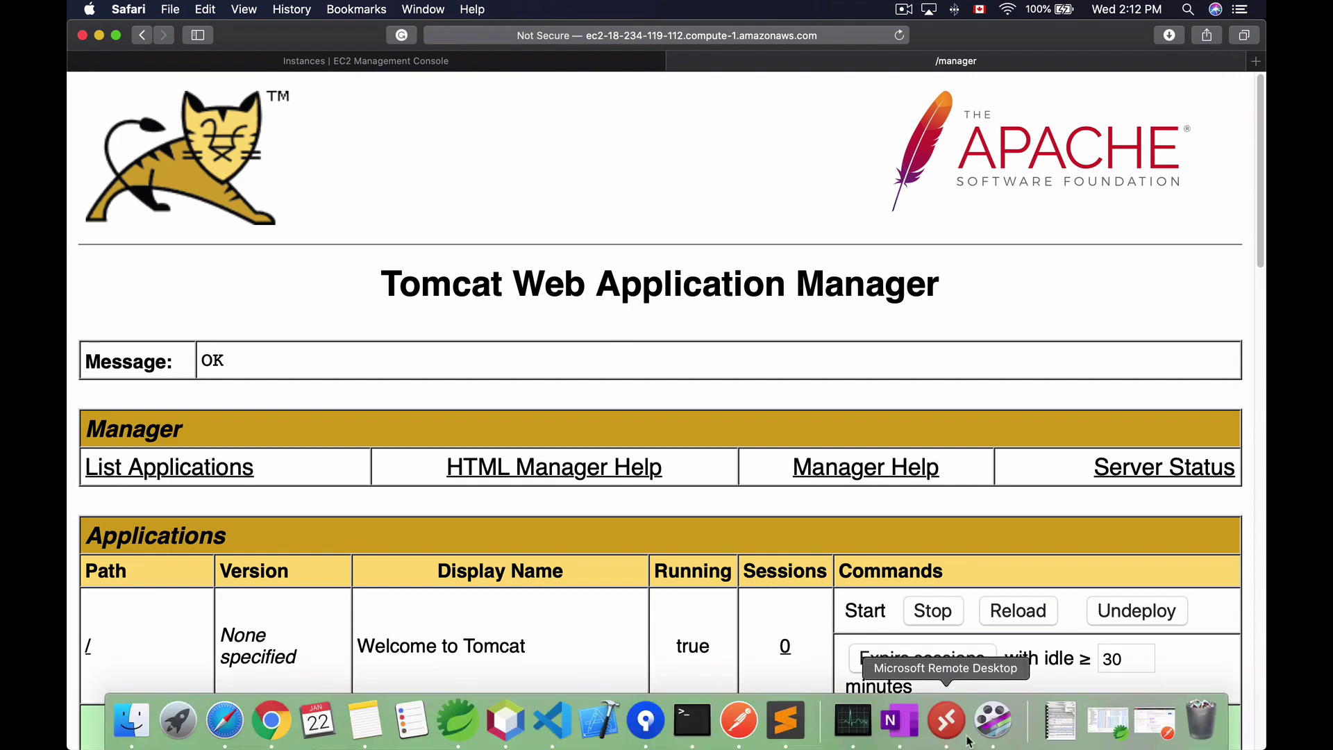
pyautogui.click(946, 722)
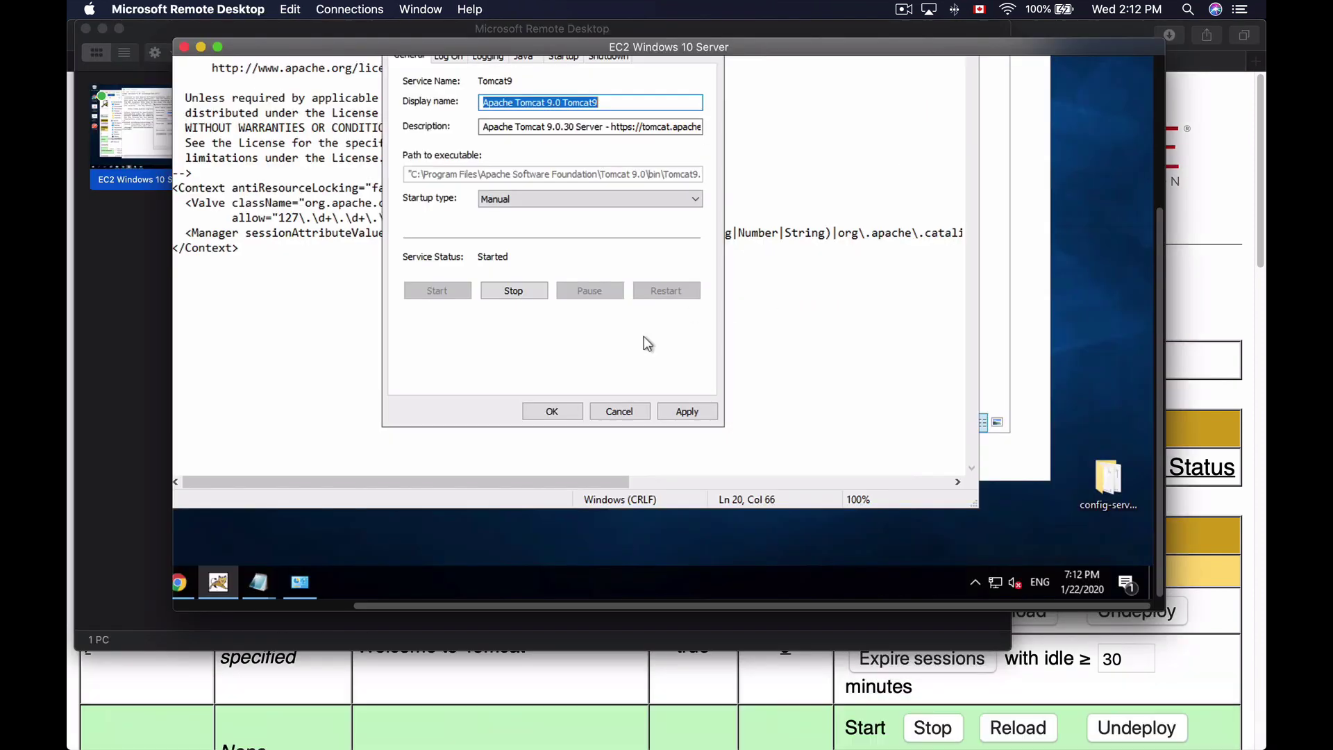
pyautogui.click(789, 307)
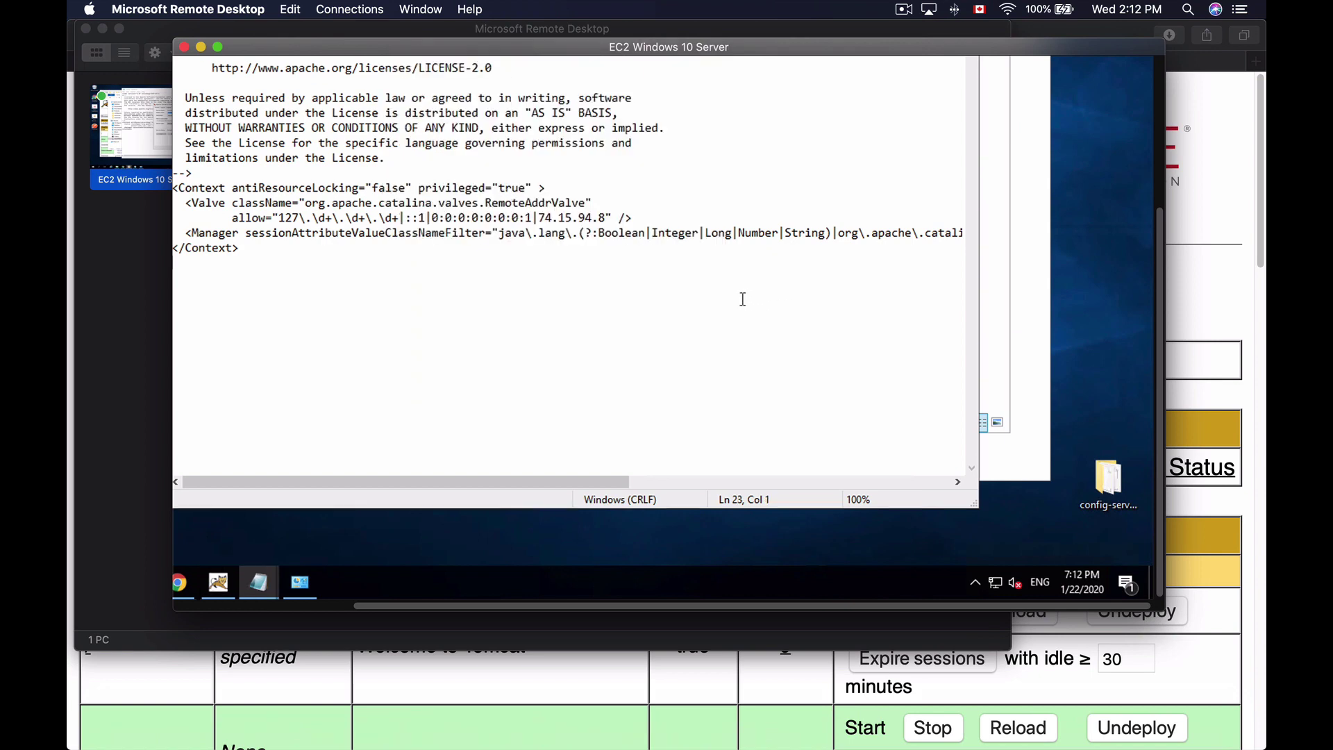
# Replace the RemoteAddrValve allow pattern with ^.*$, using the magnifier to read it.
pyautogui.scroll(3, 742, 298)
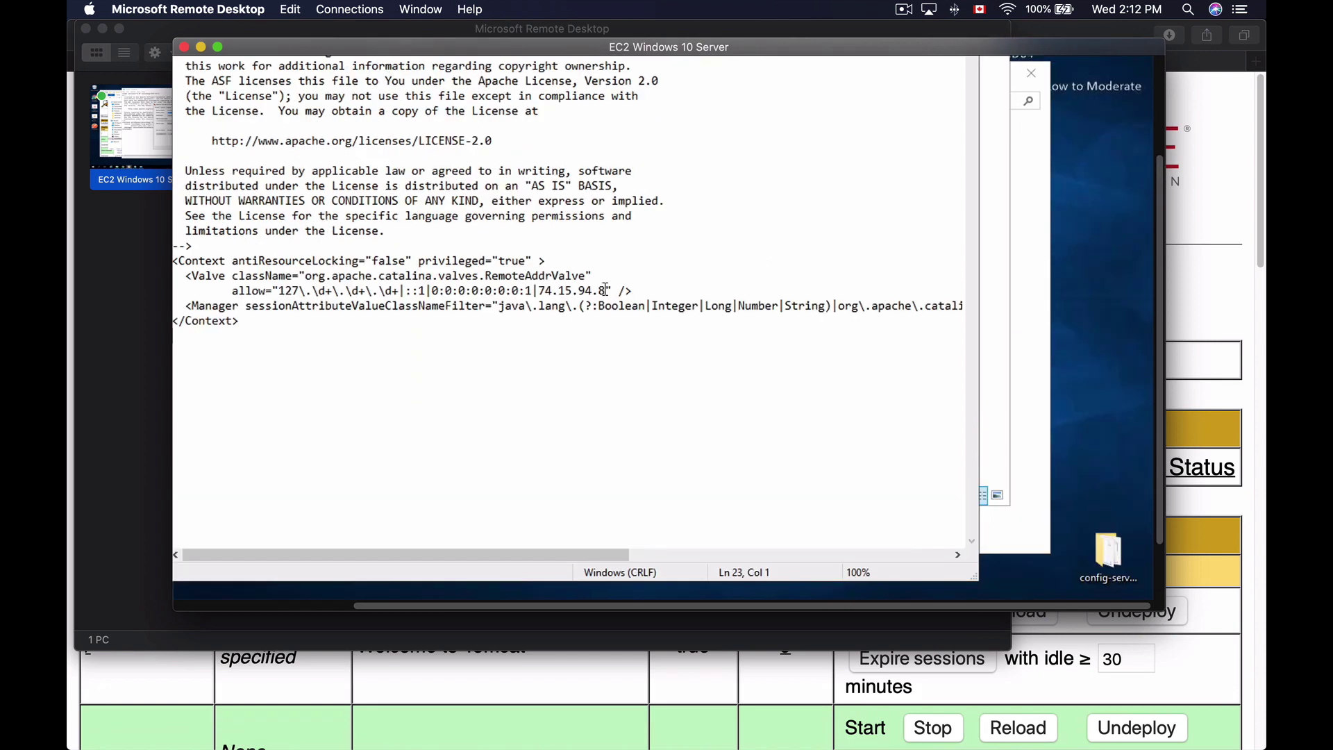
pyautogui.moveTo(606, 291); pyautogui.dragTo(278, 291)
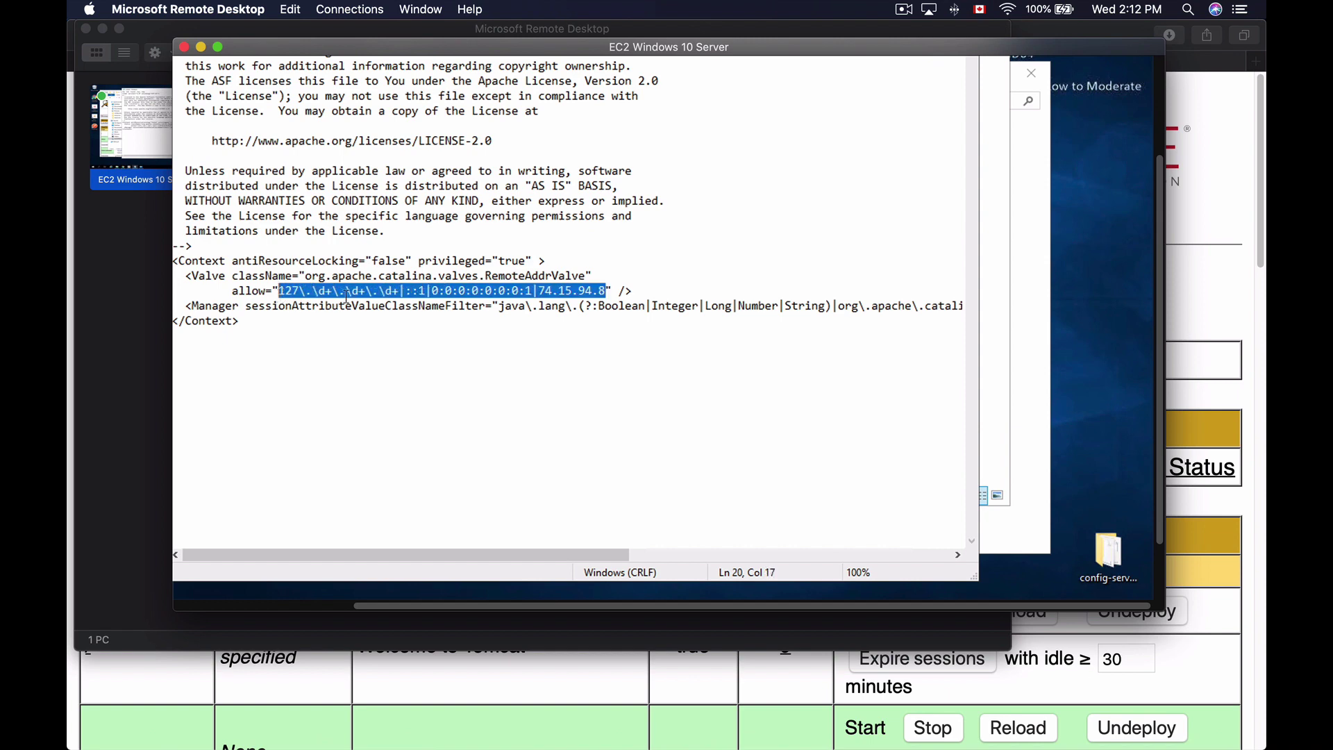
pyautogui.press('BackSpace')
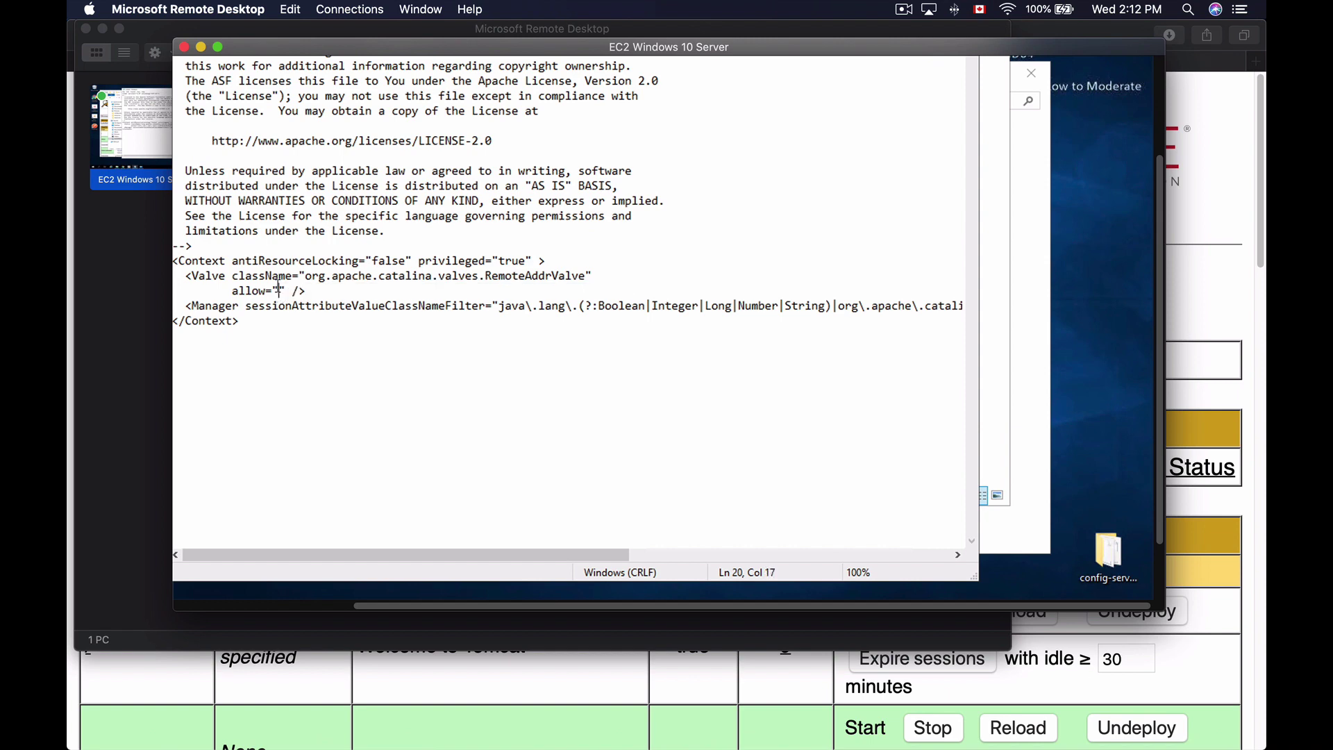
pyautogui.press('super+plus')
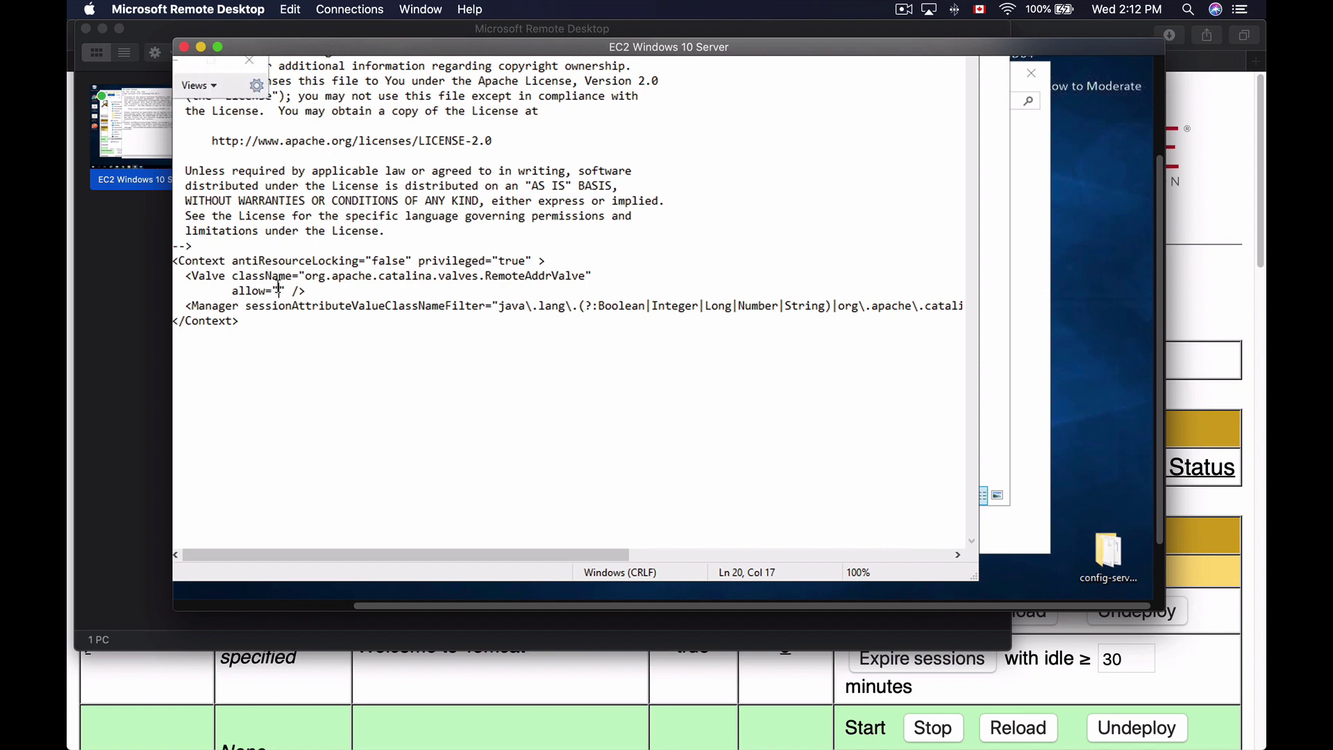
pyautogui.press('super+plus')
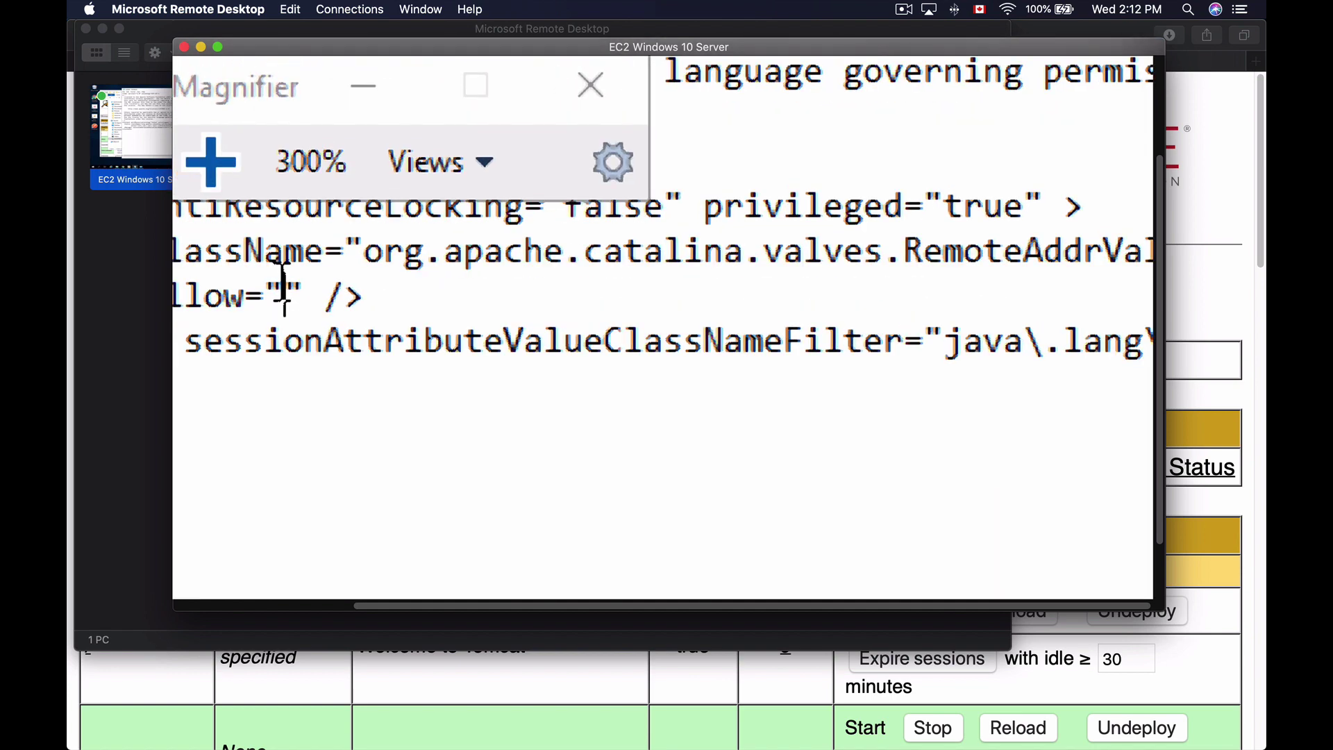
pyautogui.write('^')
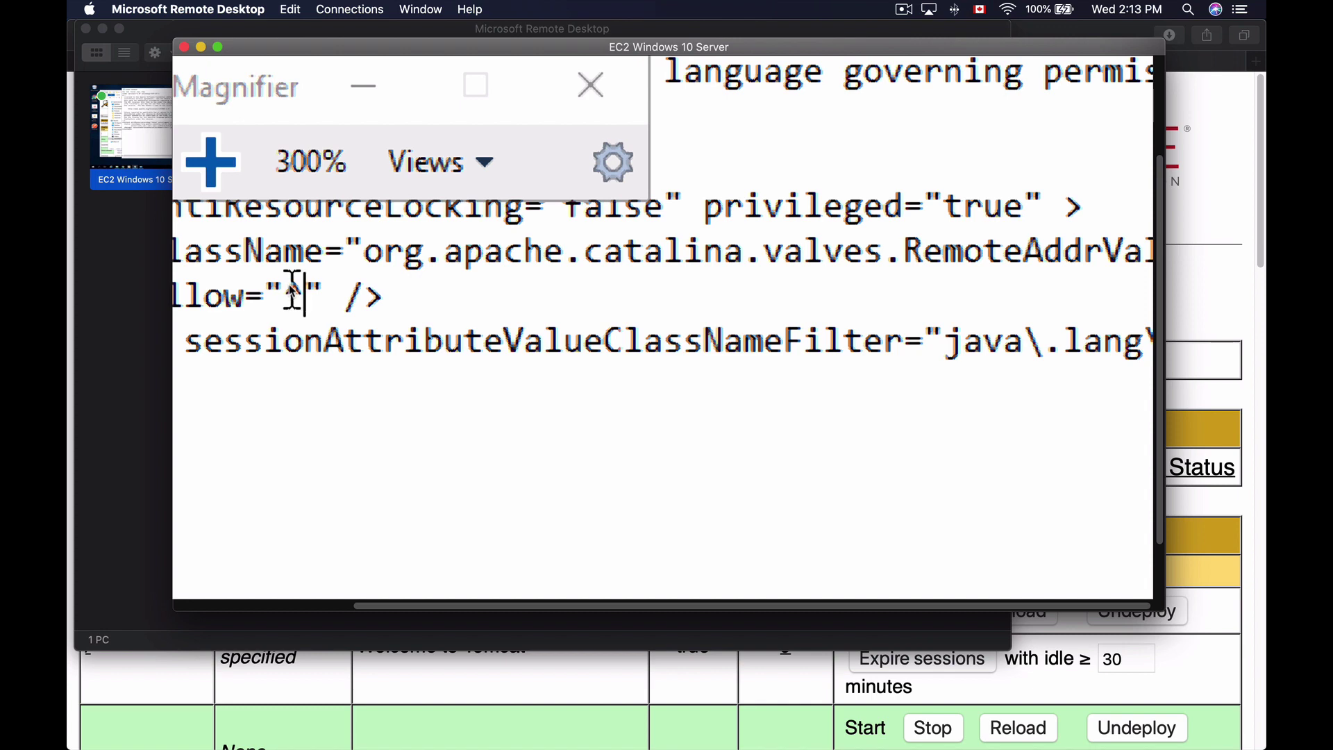
pyautogui.write('.')
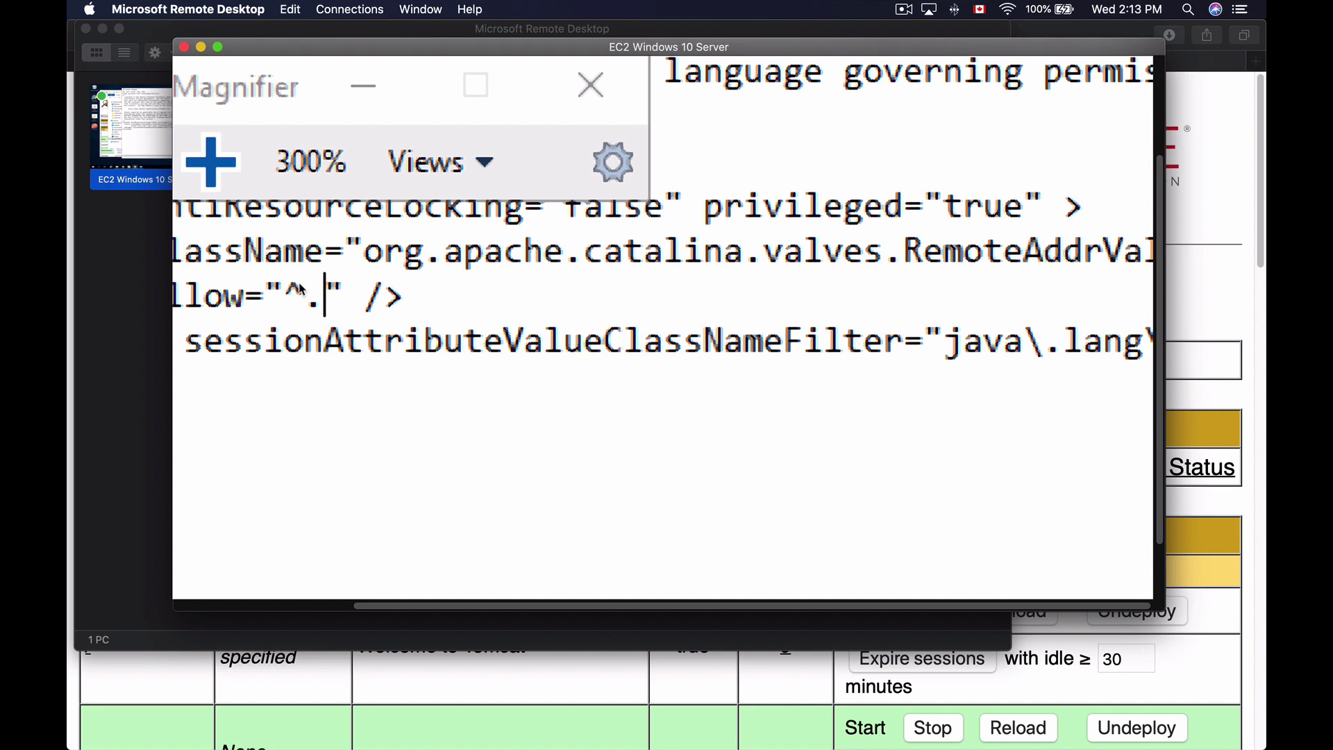
pyautogui.write('*$')
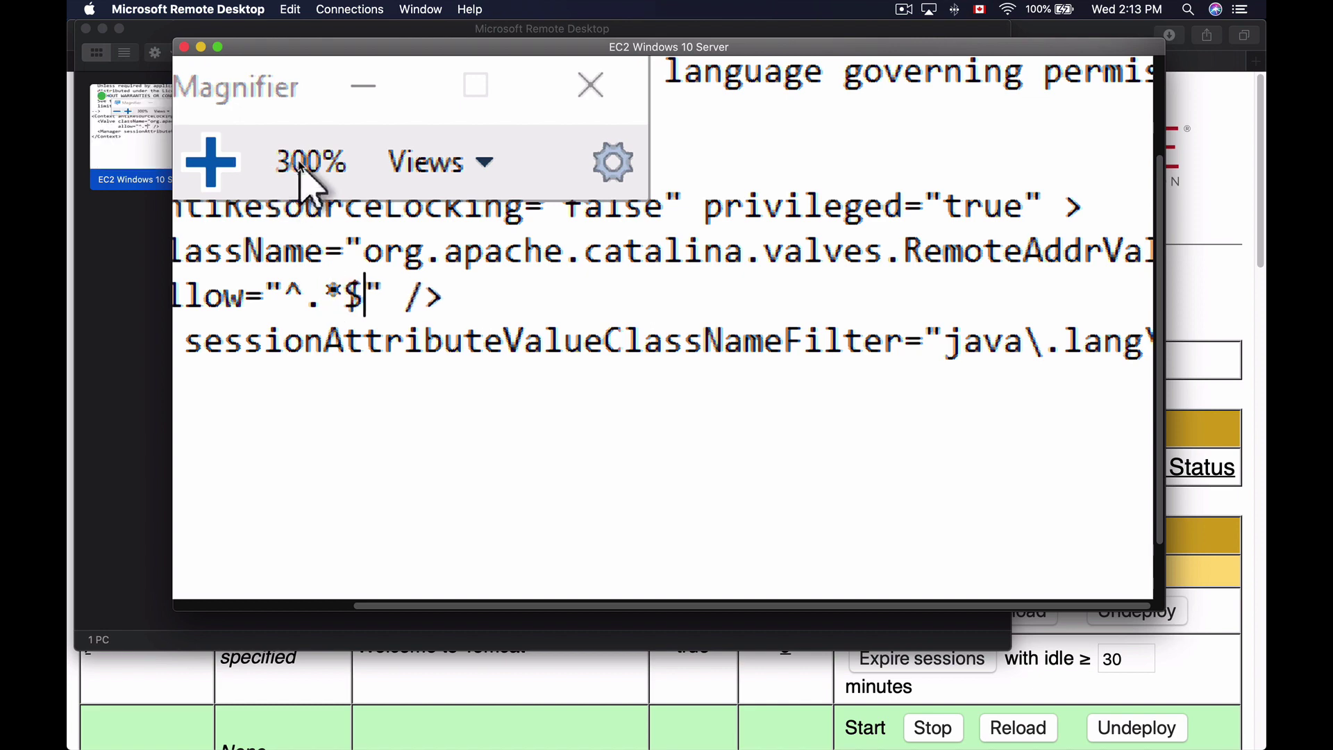
pyautogui.press('super+minus')
pyautogui.press('super+minus')
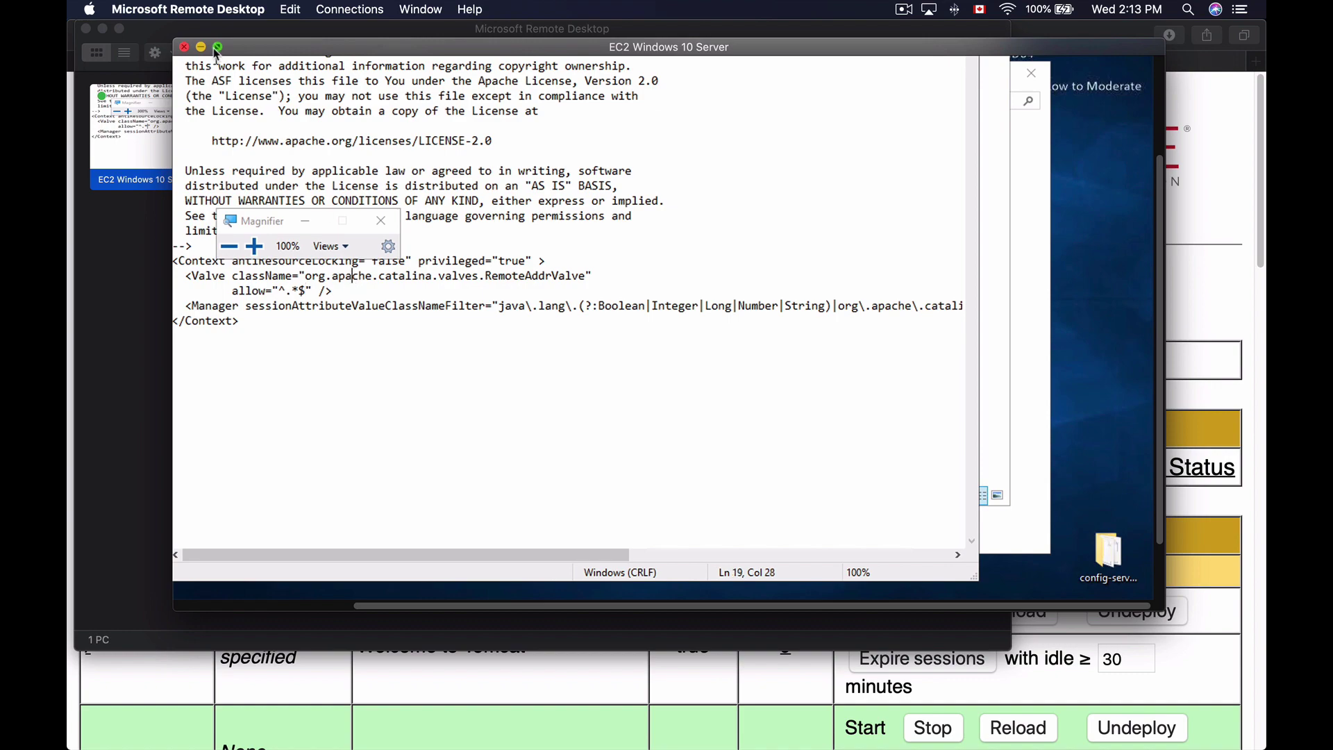
pyautogui.click(217, 47)
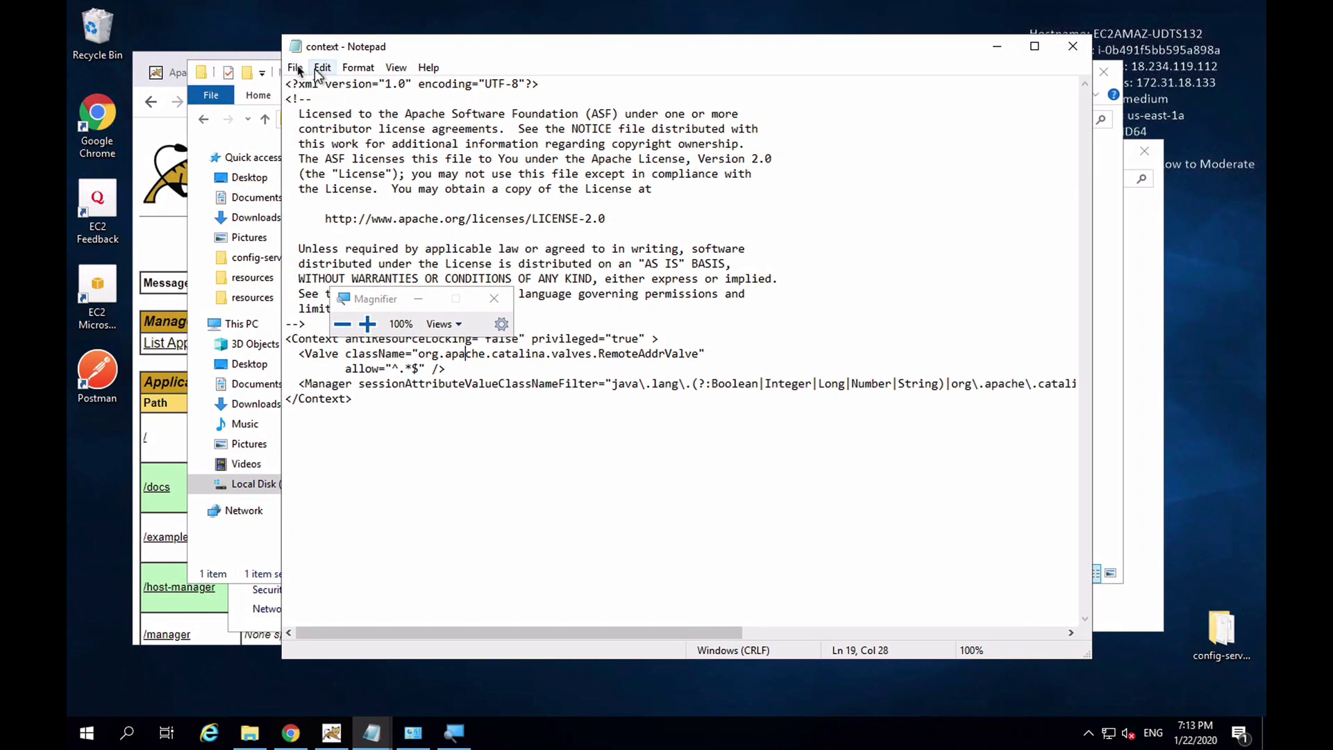
# Save context.xml, close the magnifier, and restart the Tomcat9 service via its Properties dialog.
pyautogui.click(296, 67)
pyautogui.click(326, 131)
pyautogui.press('super+Escape')
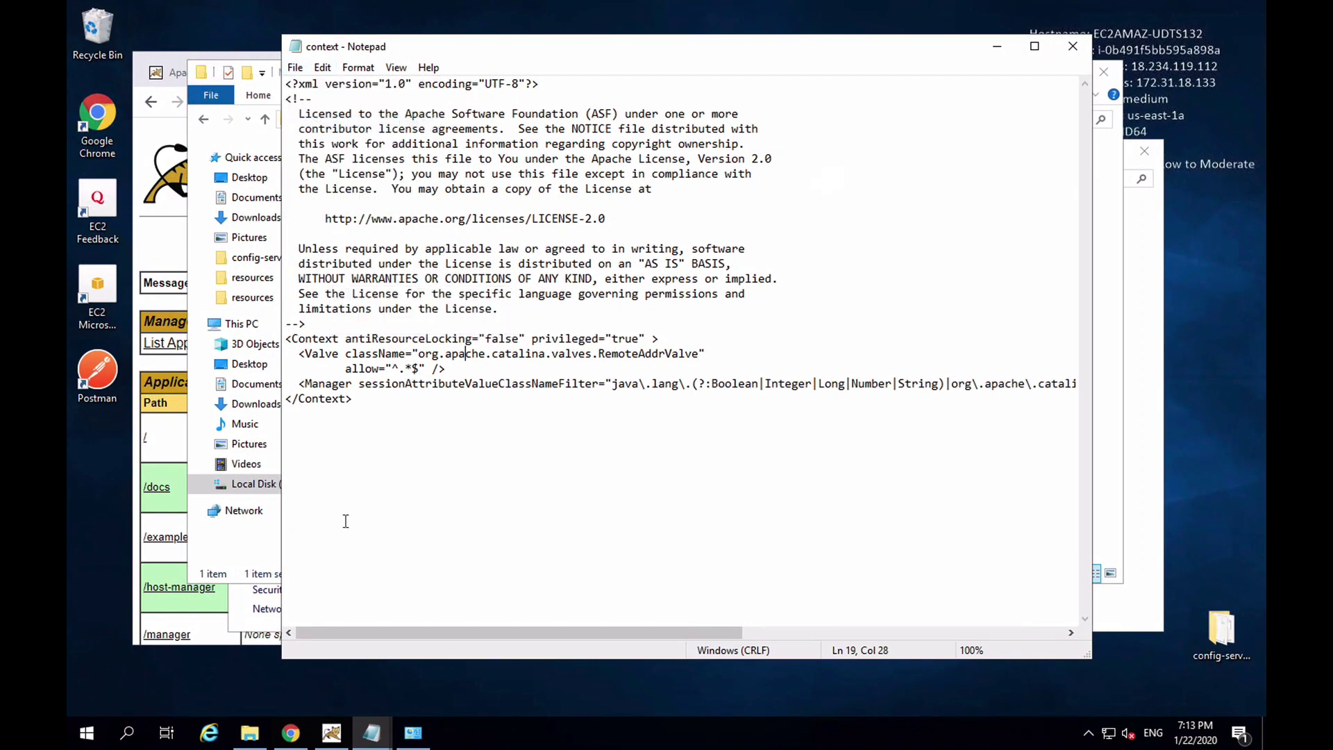
pyautogui.click(332, 733)
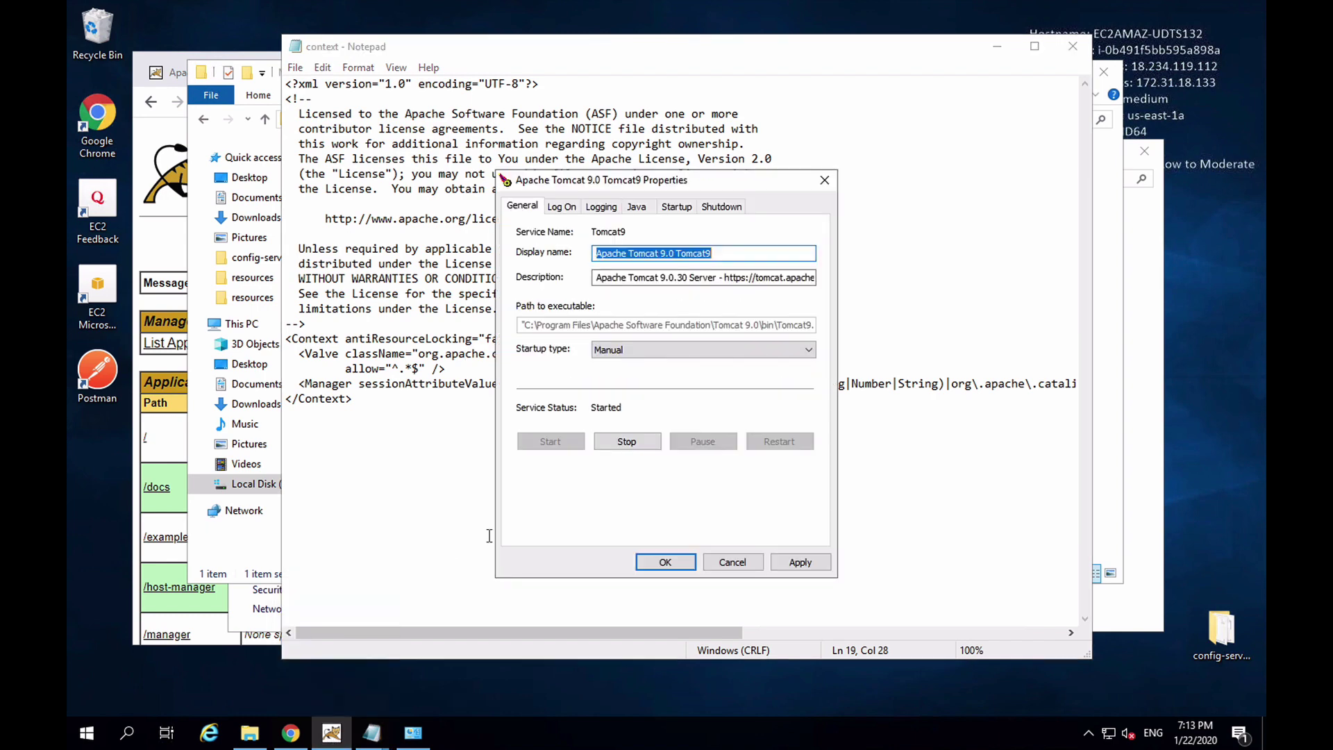
pyautogui.click(627, 443)
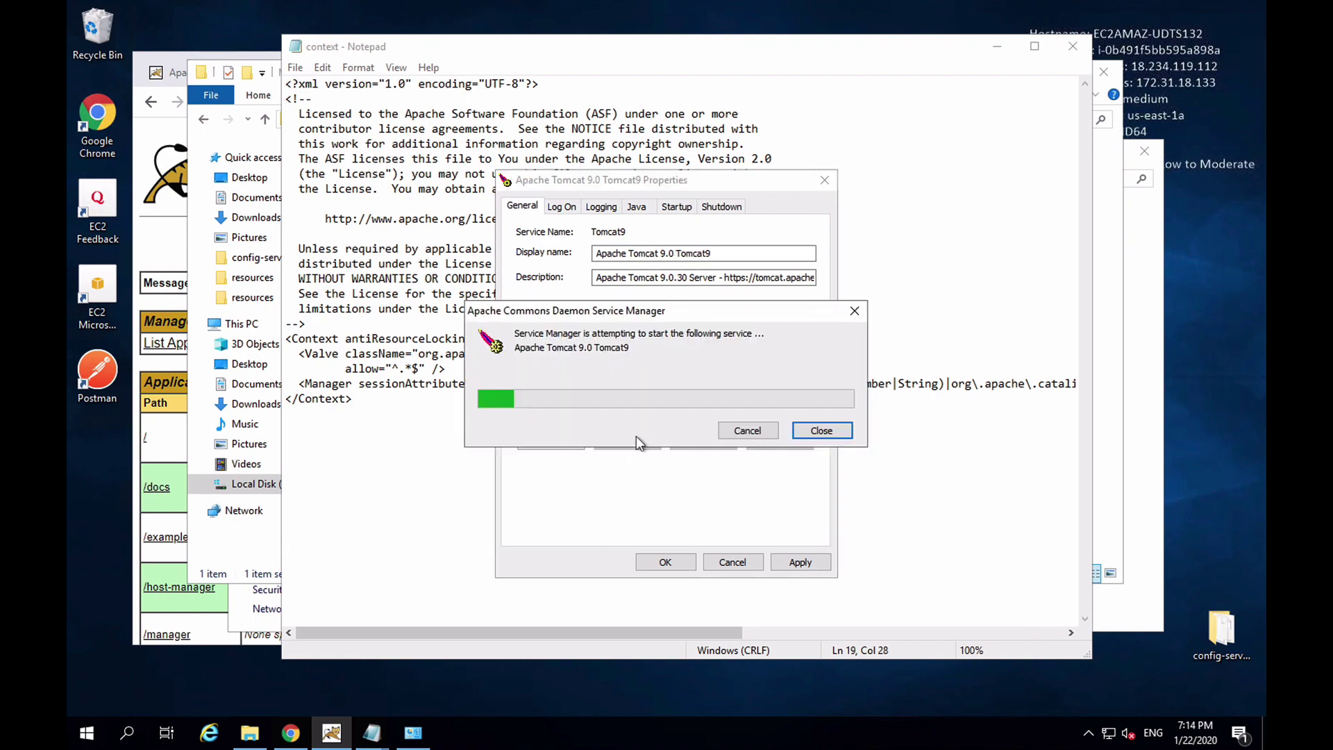
pyautogui.click(666, 562)
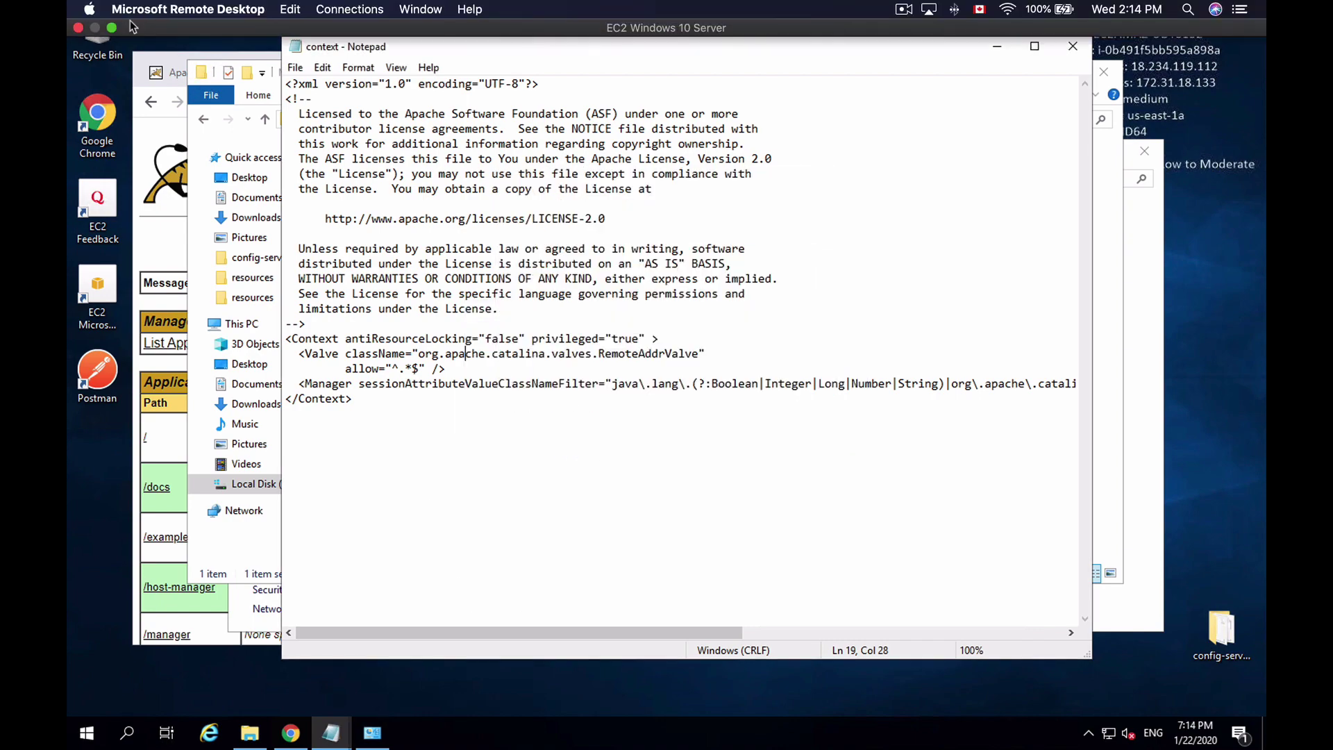
# Reload the /manager tab in Safari and zoom out to view the application list.
pyautogui.click(115, 29)
pyautogui.click(461, 690)
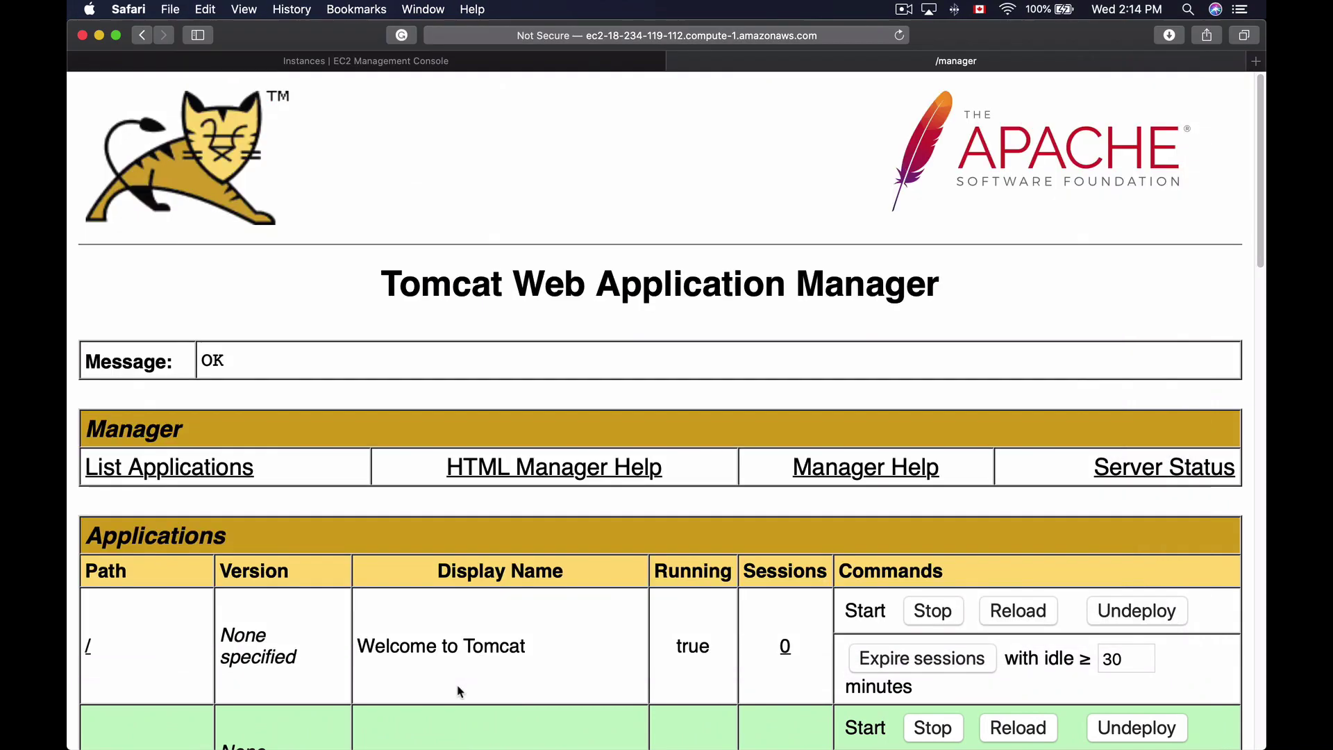
pyautogui.click(899, 35)
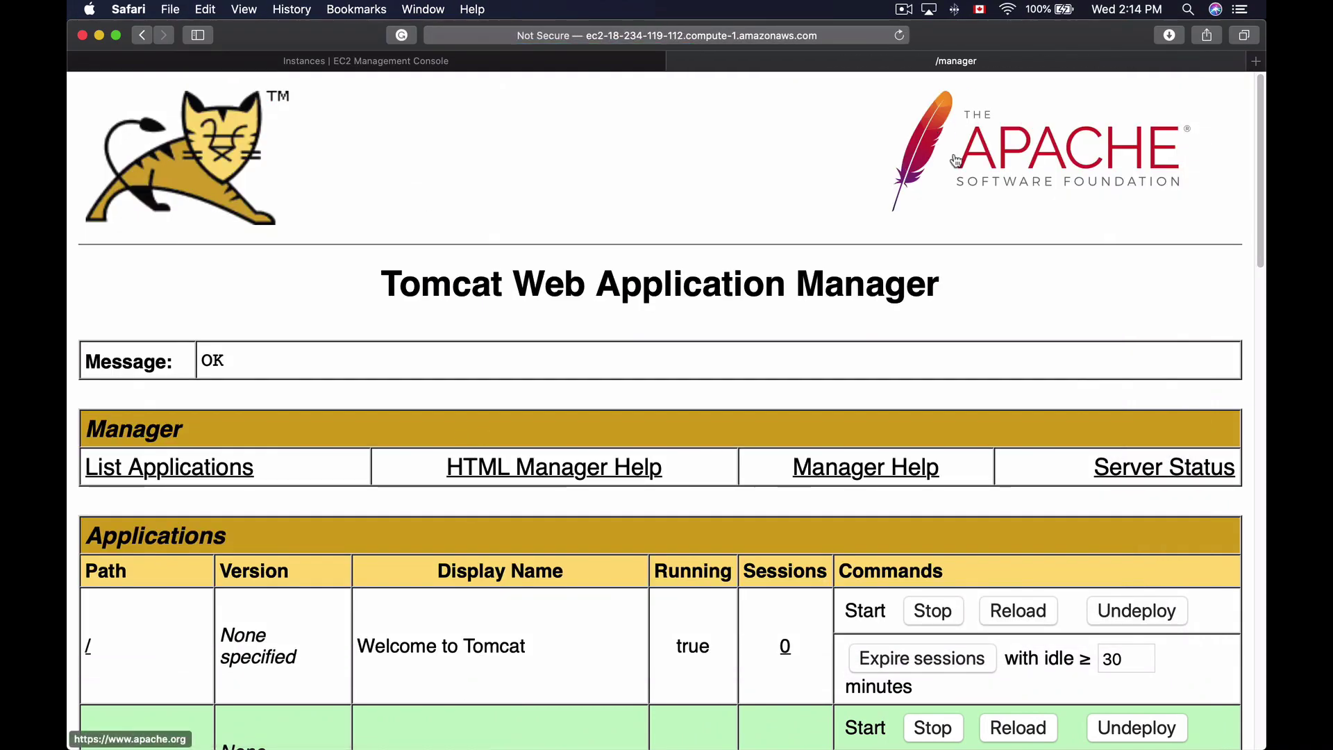
pyautogui.press('super+minus')
pyautogui.press('super+minus')
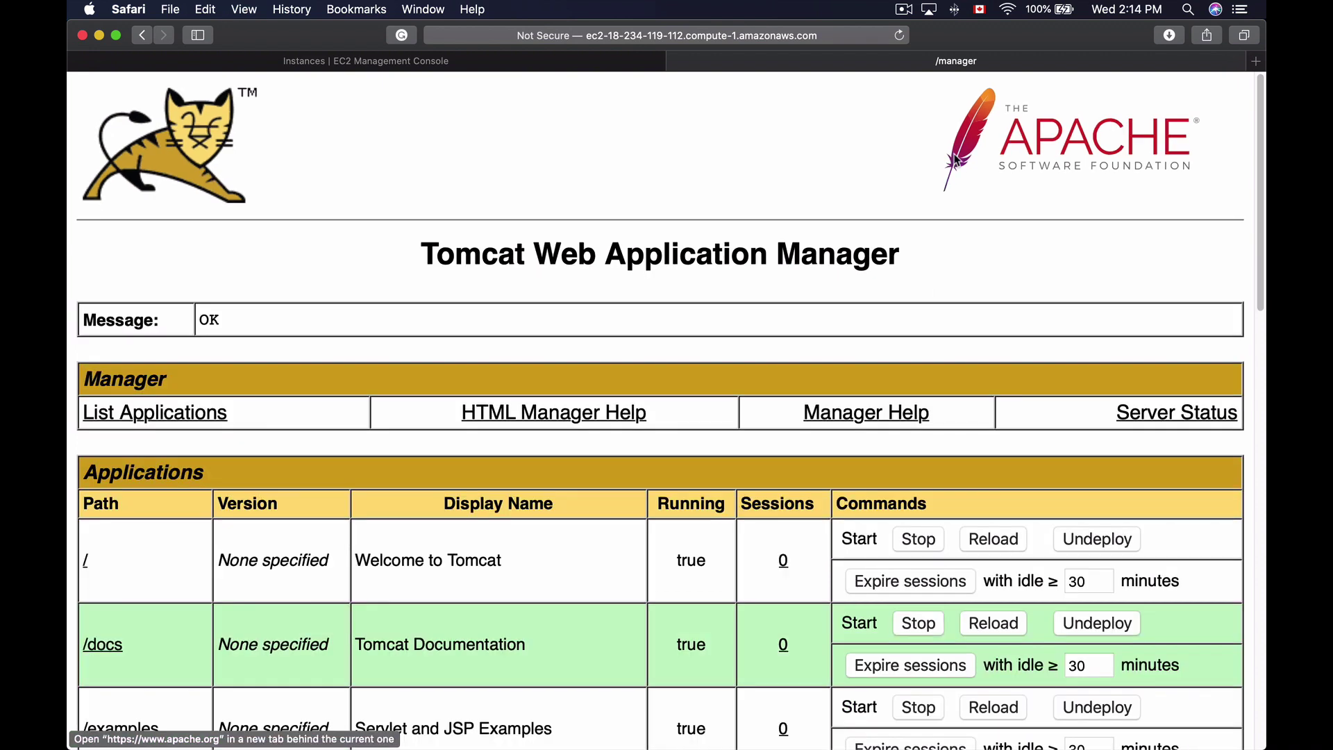